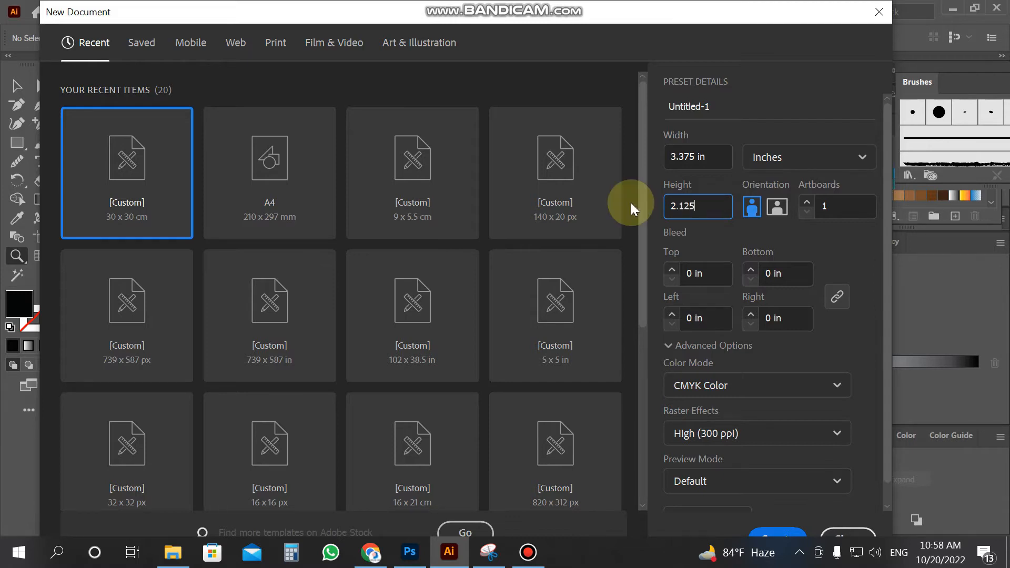
Create a portrait card document with 2 artboards and 0.15 in bleed
{"action": "left_click", "coordinate": [753, 210]}
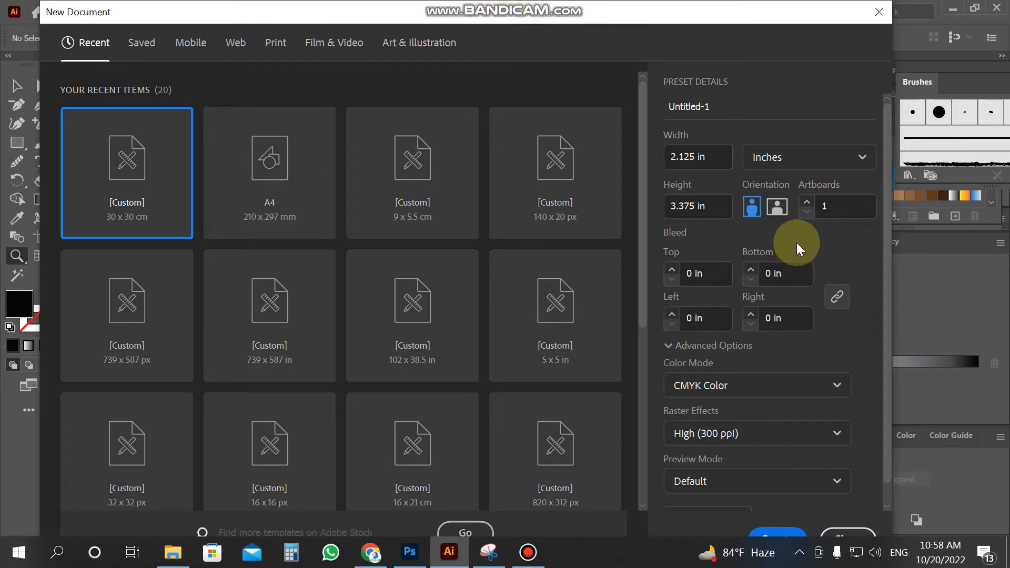
{"action": "left_click", "coordinate": [807, 203]}
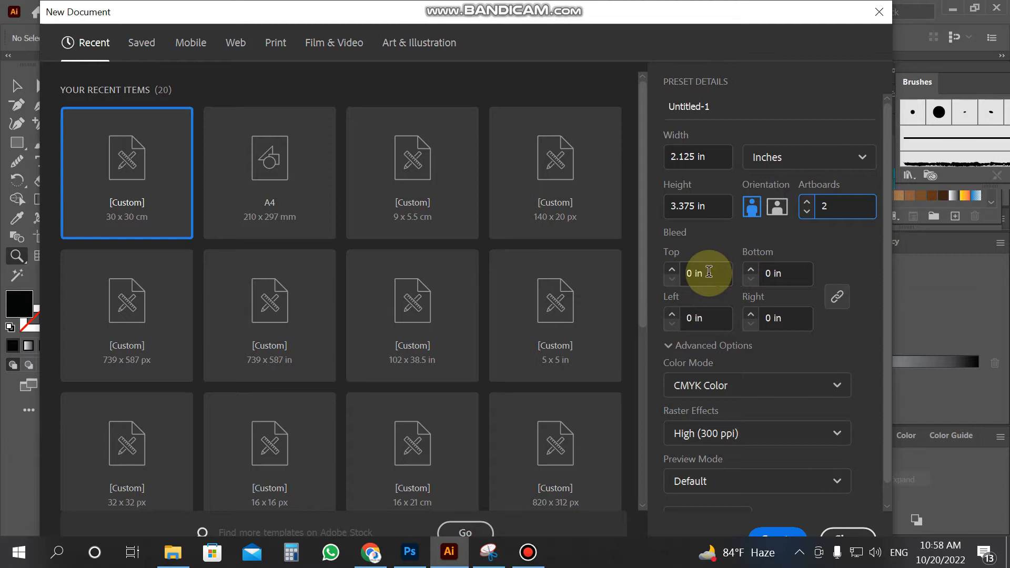
{"action": "left_click", "coordinate": [692, 274]}
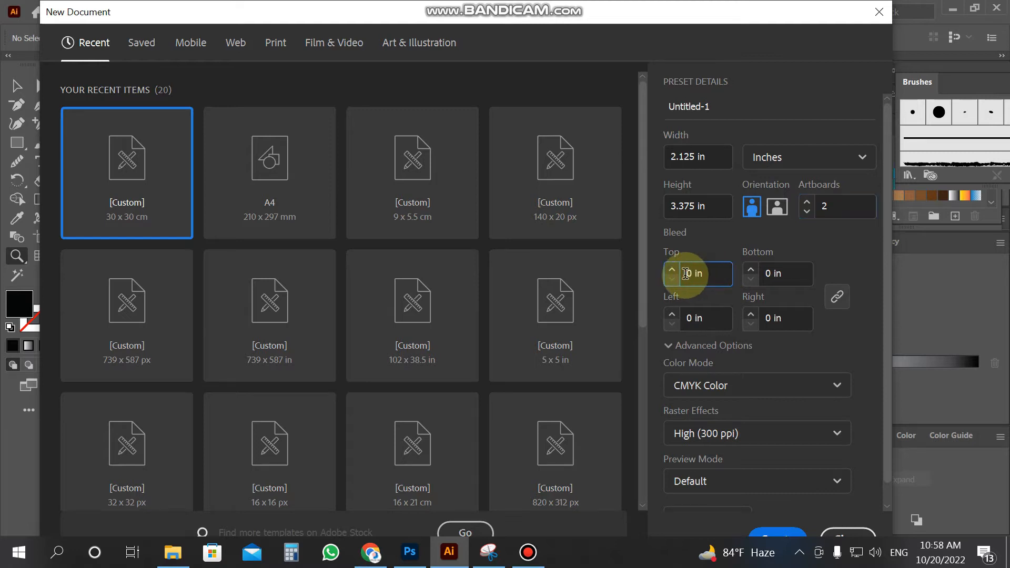
{"action": "type", "text": ".15"}
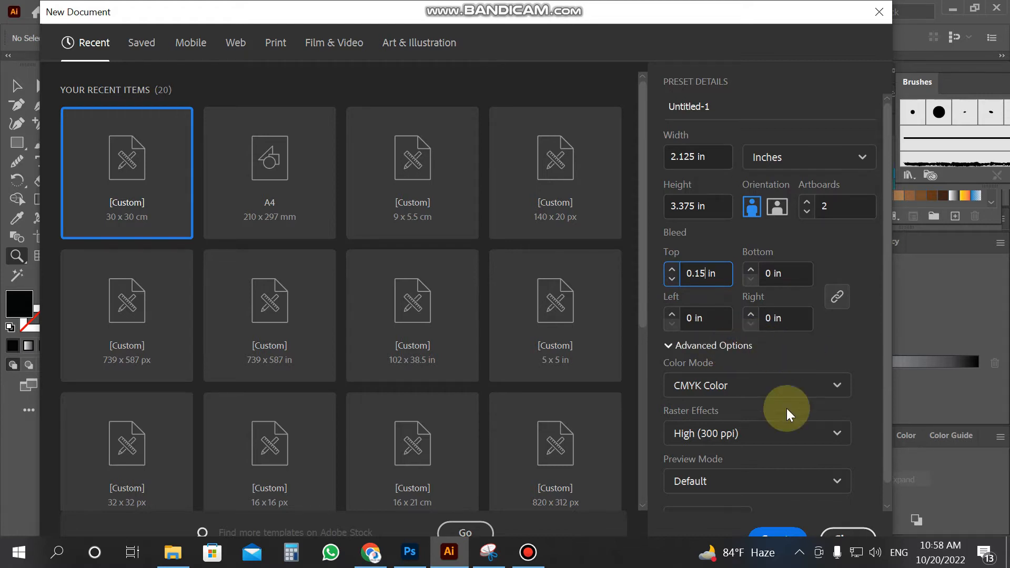
{"action": "left_click", "coordinate": [778, 534]}
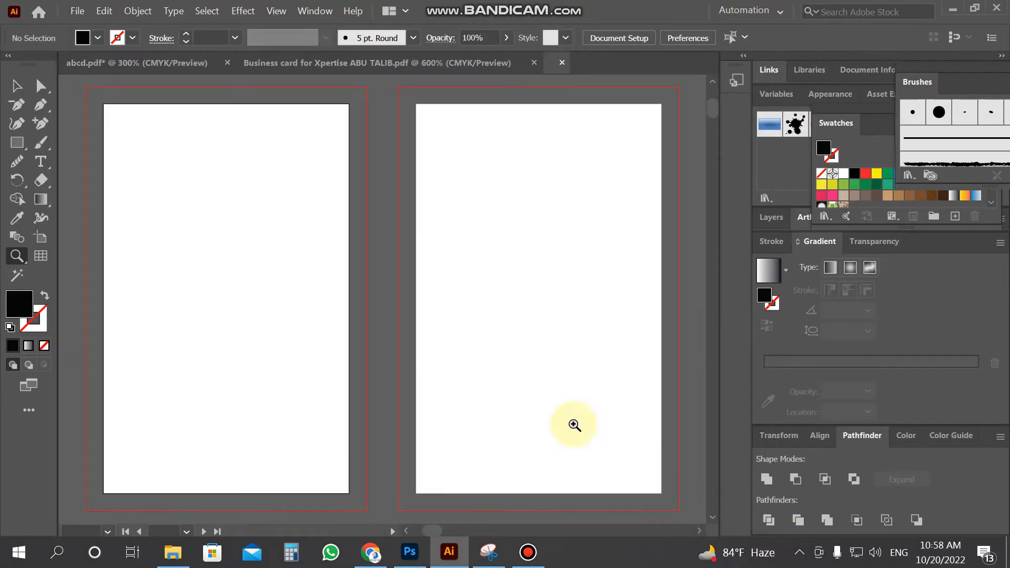
Zoom out to 300% so both blank card artboards sit side by side
{"action": "left_click", "coordinate": [199, 271], "text": "alt"}
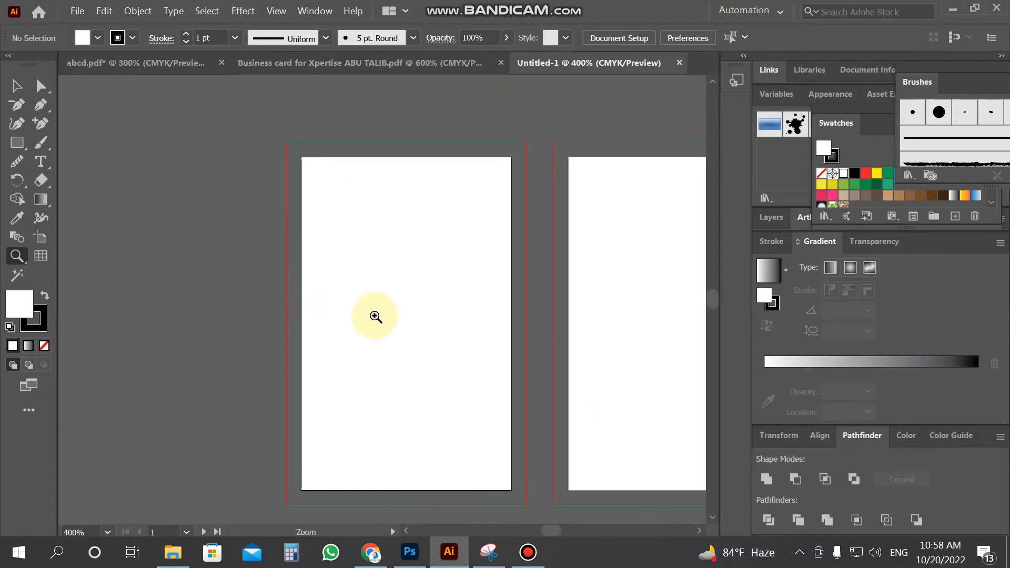
{"action": "scroll", "coordinate": [375, 316], "scroll_direction": "down", "scroll_amount": 2}
{"action": "left_click", "coordinate": [438, 322], "text": "alt"}
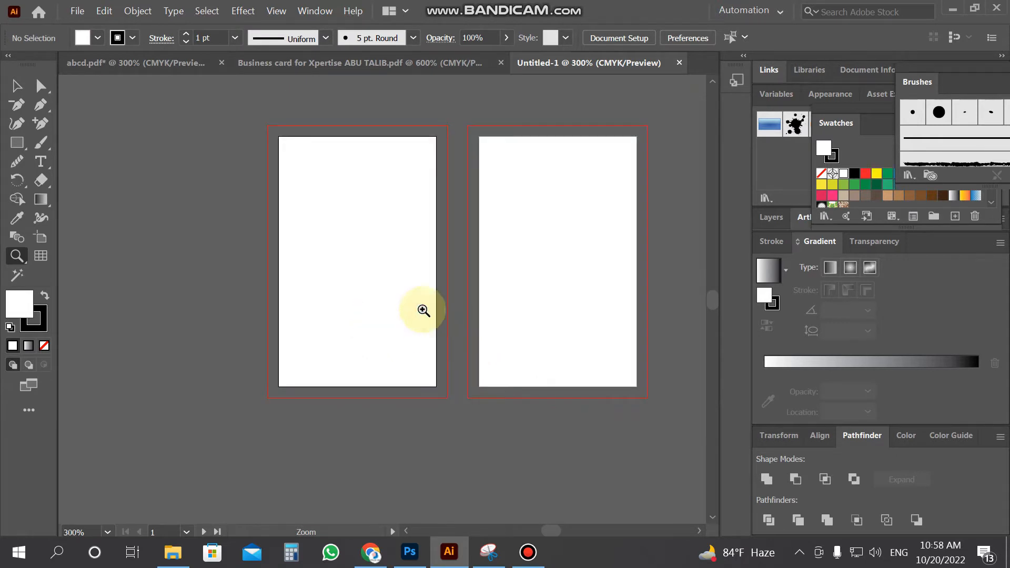
{"action": "left_click", "coordinate": [17, 86]}
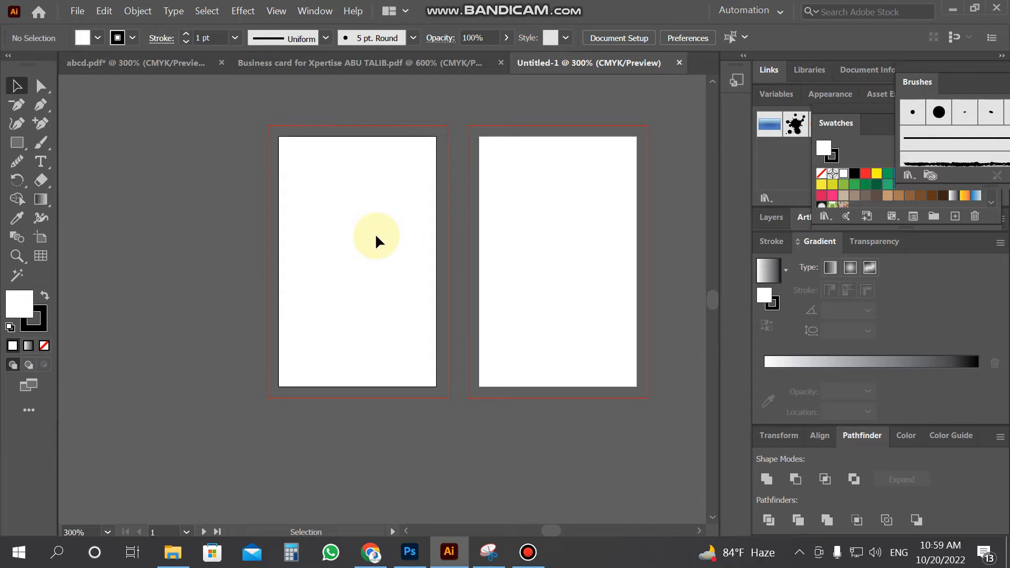
Draw a rectangle covering the whole front artboard
{"action": "left_click", "coordinate": [15, 144]}
{"action": "left_click_drag", "start_coordinate": [279, 138], "coordinate": [436, 387]}
{"action": "left_click", "coordinate": [16, 85]}
{"action": "left_click", "coordinate": [342, 236]}
{"action": "left_click", "coordinate": [343, 236]}
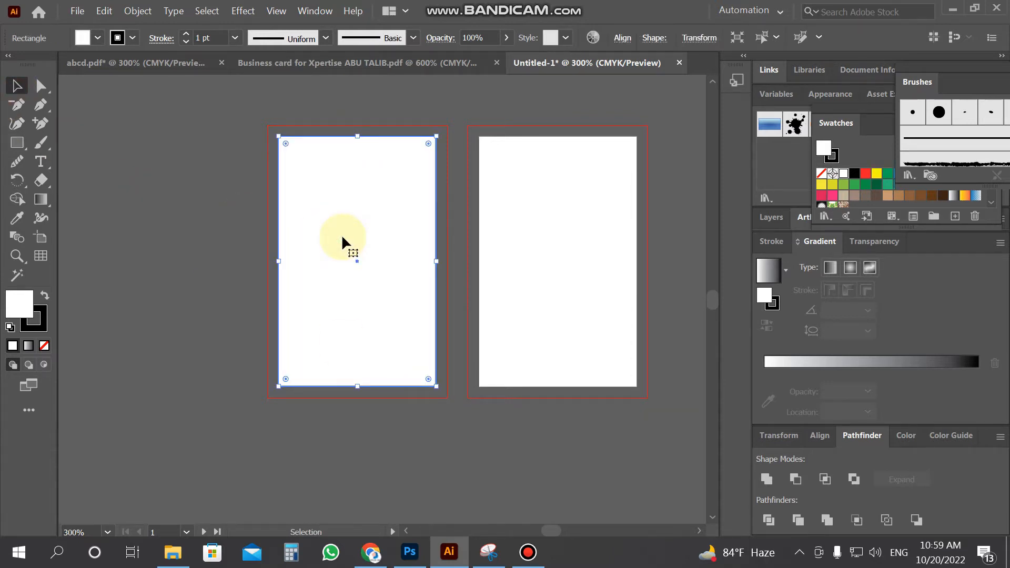
Offset the rectangle's path outward by 0.15 in to reach the bleed
{"action": "left_click", "coordinate": [144, 10]}
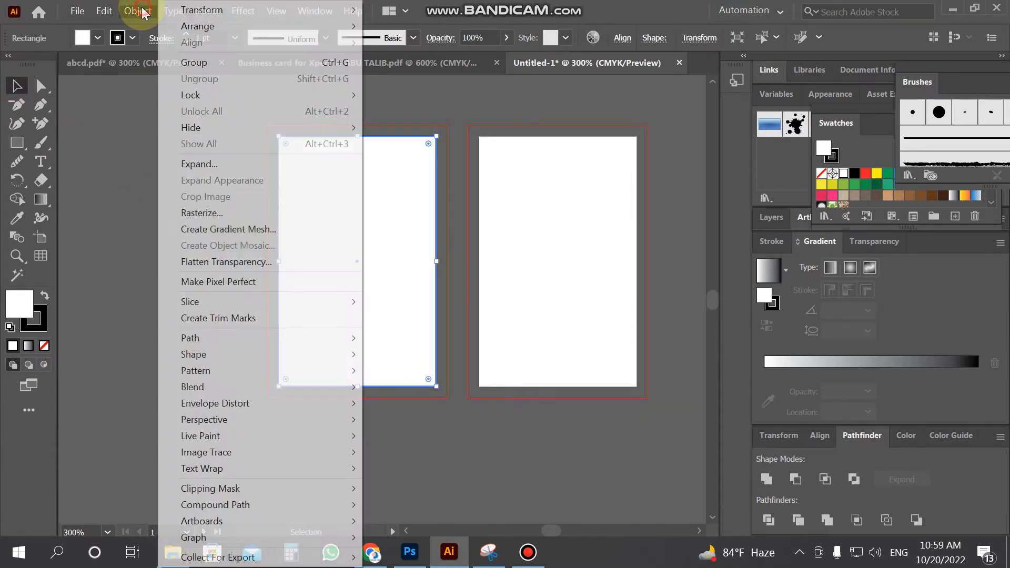
{"action": "mouse_move", "coordinate": [220, 339]}
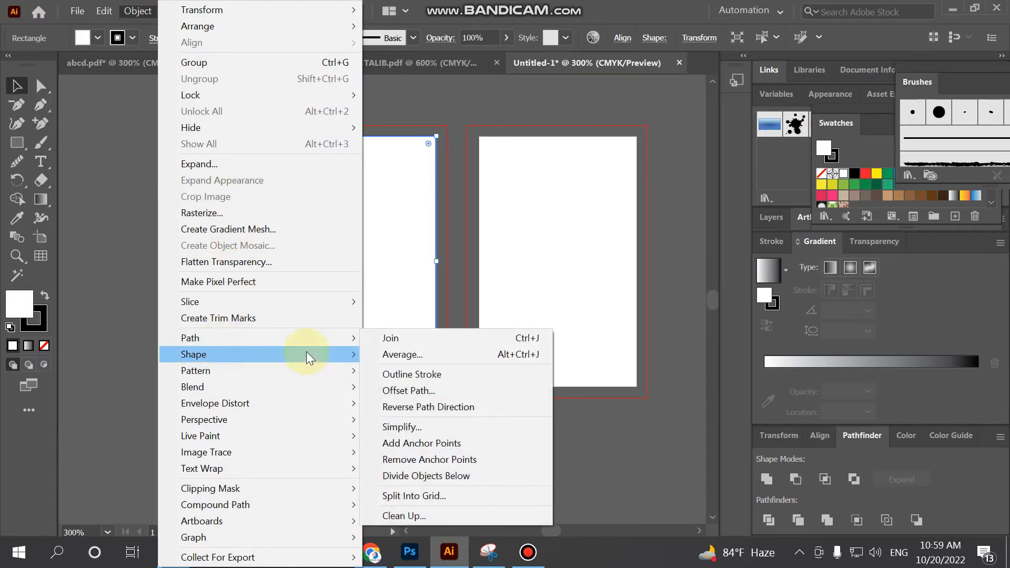
{"action": "left_click", "coordinate": [448, 389]}
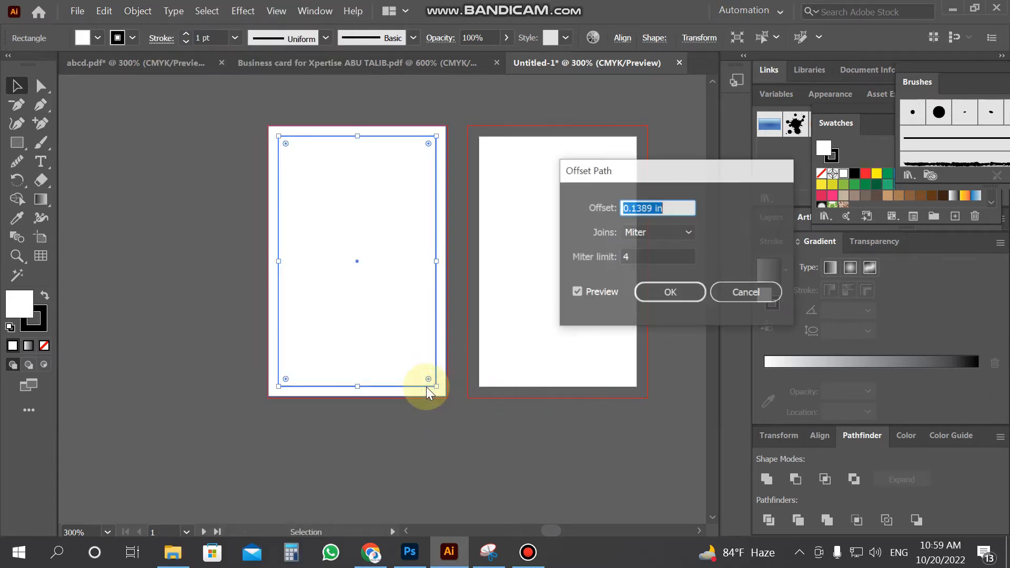
{"action": "left_click", "coordinate": [637, 207]}
{"action": "left_click_drag", "start_coordinate": [638, 208], "coordinate": [704, 214]}
{"action": "type", "text": "0.15"}
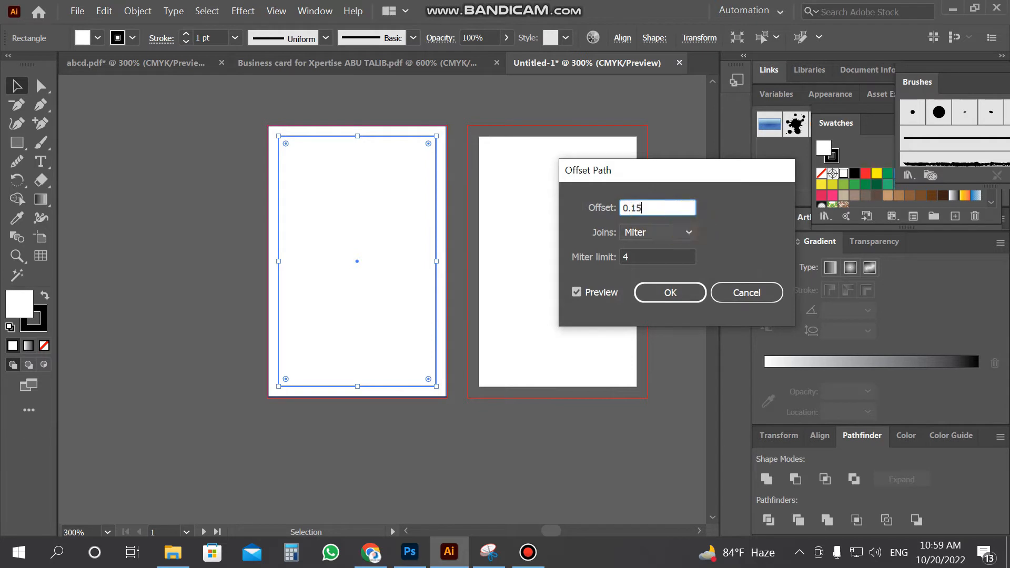
{"action": "left_click", "coordinate": [579, 289]}
{"action": "left_click", "coordinate": [651, 294]}
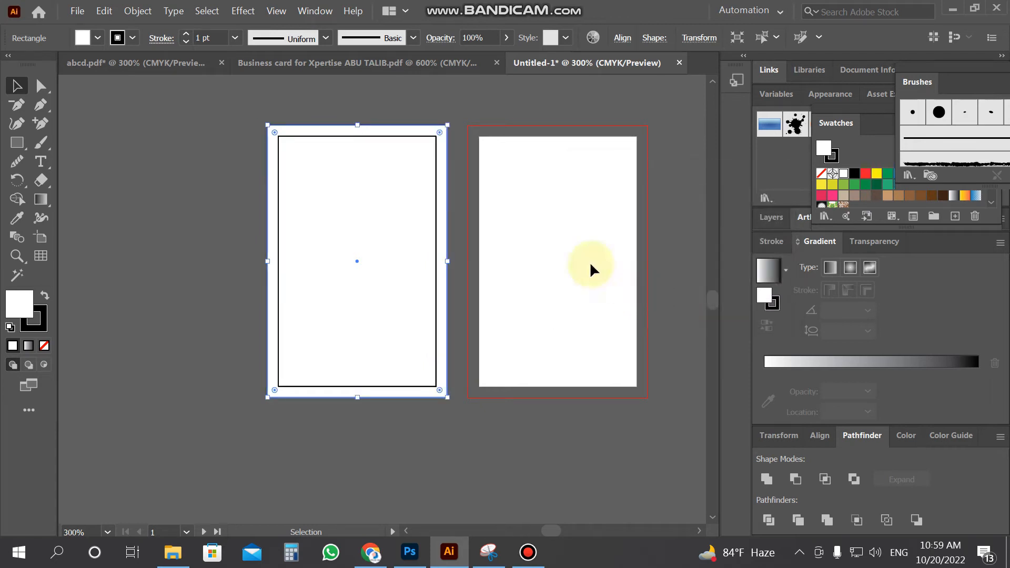
Set the outer bleed-sized rectangle's stroke to None
{"action": "left_click", "coordinate": [217, 151]}
{"action": "left_click", "coordinate": [268, 153]}
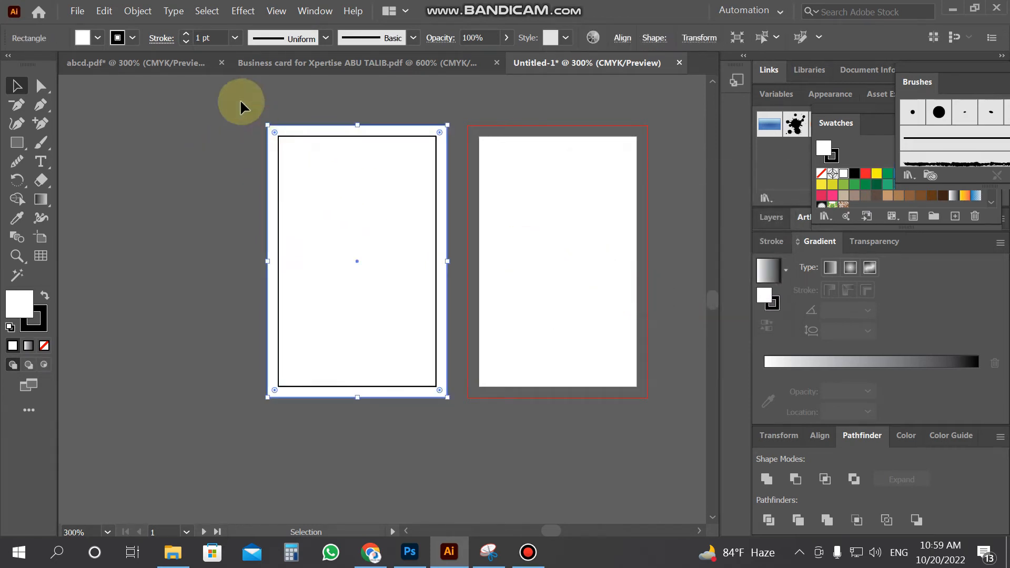
{"action": "left_click", "coordinate": [138, 11]}
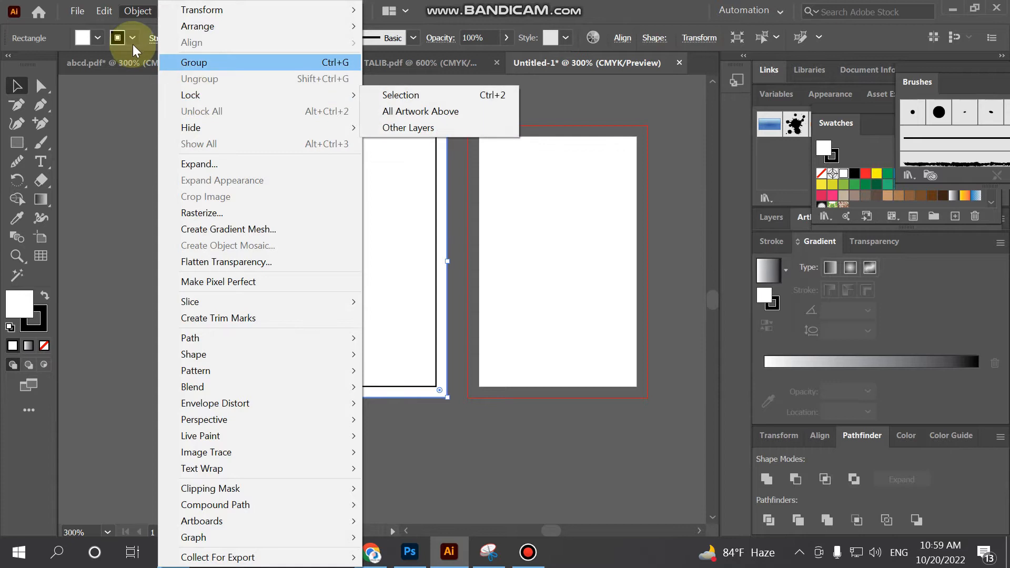
{"action": "left_click", "coordinate": [120, 40]}
{"action": "left_click", "coordinate": [119, 40]}
{"action": "left_click", "coordinate": [10, 64]}
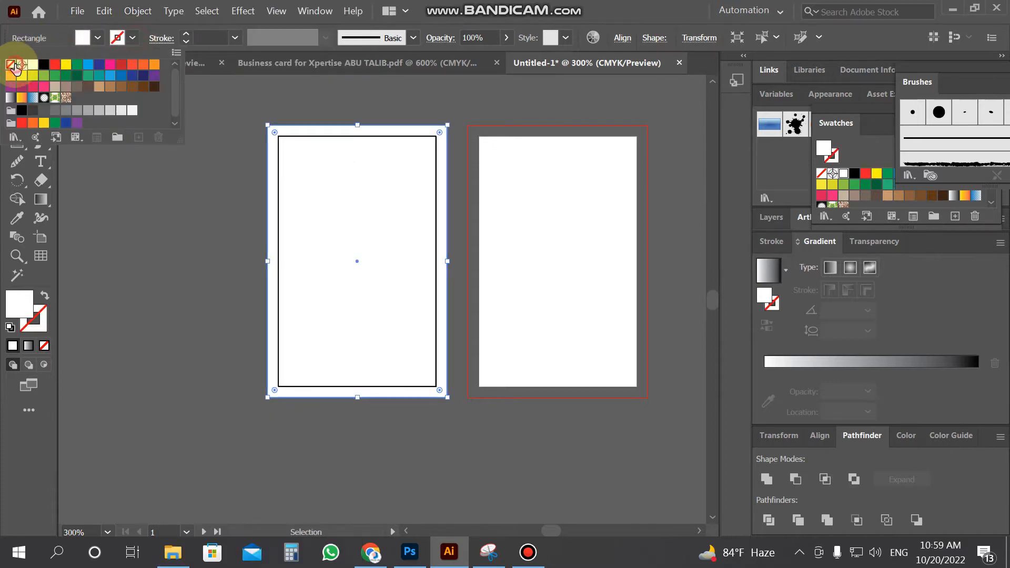
Lock the bleed rectangle and Alt-drag a copy of the outlined rectangle to artboard 2
{"action": "left_click", "coordinate": [141, 11]}
{"action": "mouse_move", "coordinate": [181, 93]}
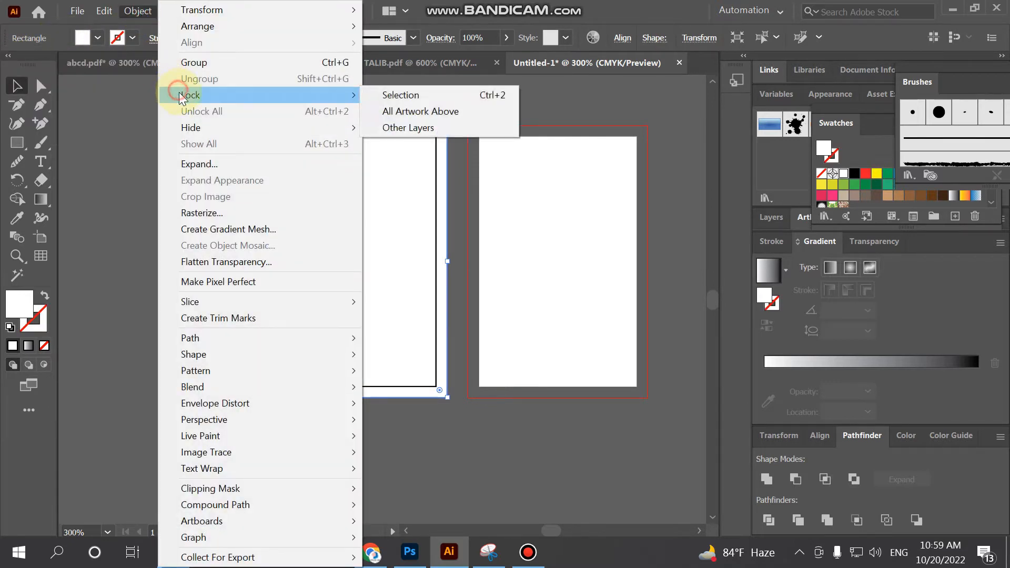
{"action": "left_click", "coordinate": [471, 95]}
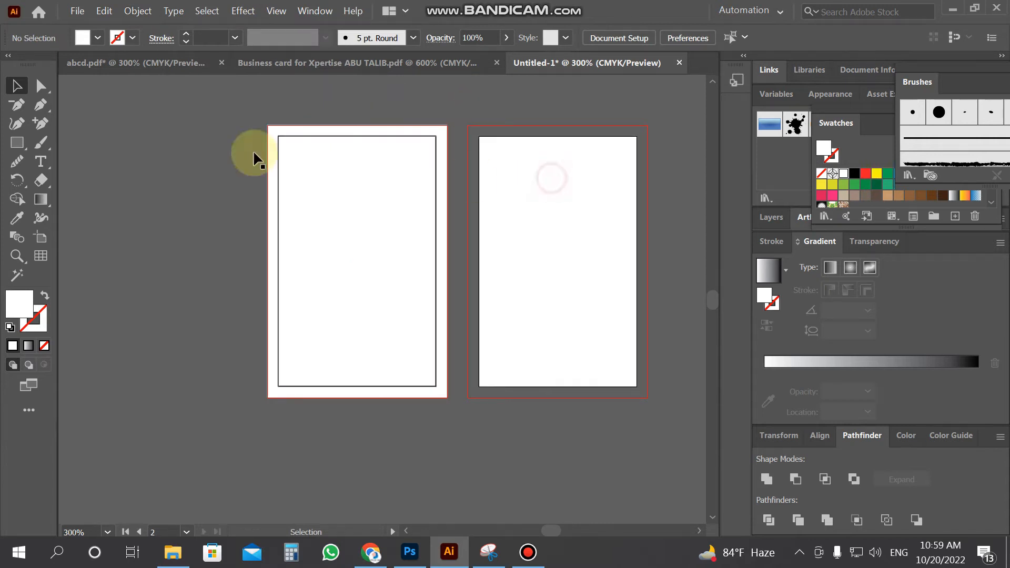
{"action": "left_click", "coordinate": [310, 151]}
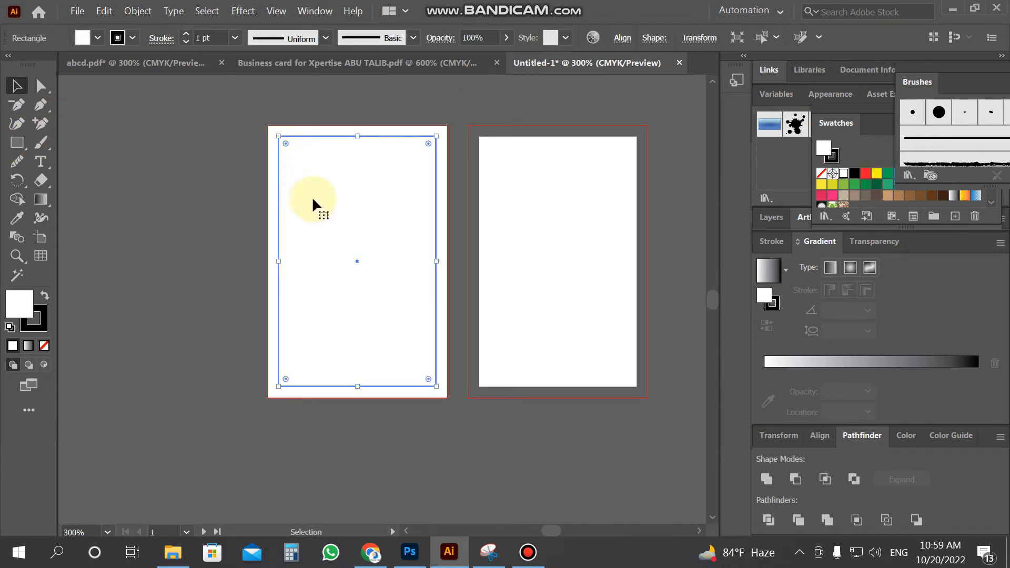
{"action": "left_click_drag", "start_coordinate": [317, 204], "coordinate": [516, 210]}
Offset the copied rectangle 0.15 in outward and set the new outer shape's stroke to None
{"action": "left_click", "coordinate": [138, 11]}
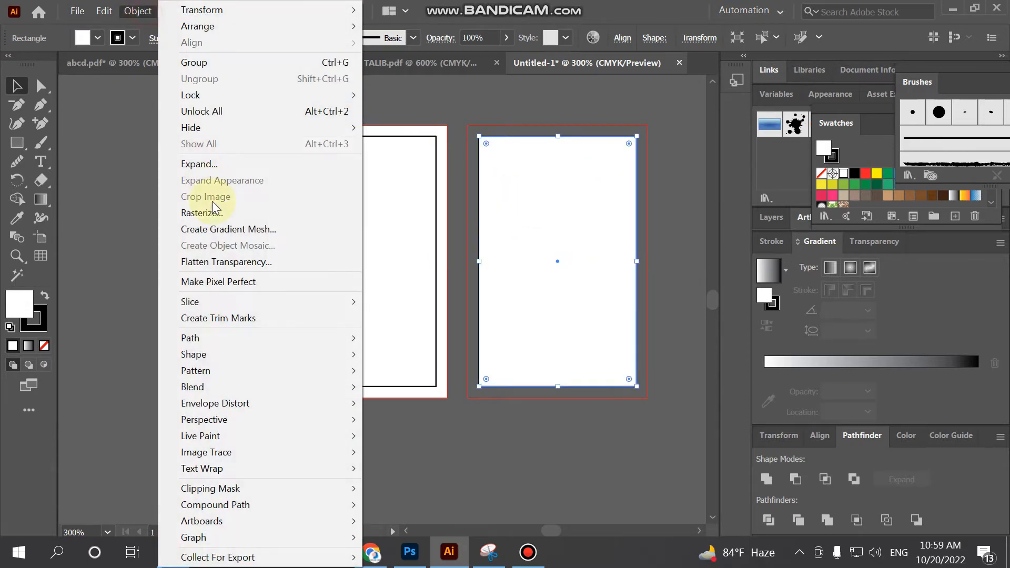
{"action": "mouse_move", "coordinate": [244, 338]}
{"action": "left_click", "coordinate": [409, 390]}
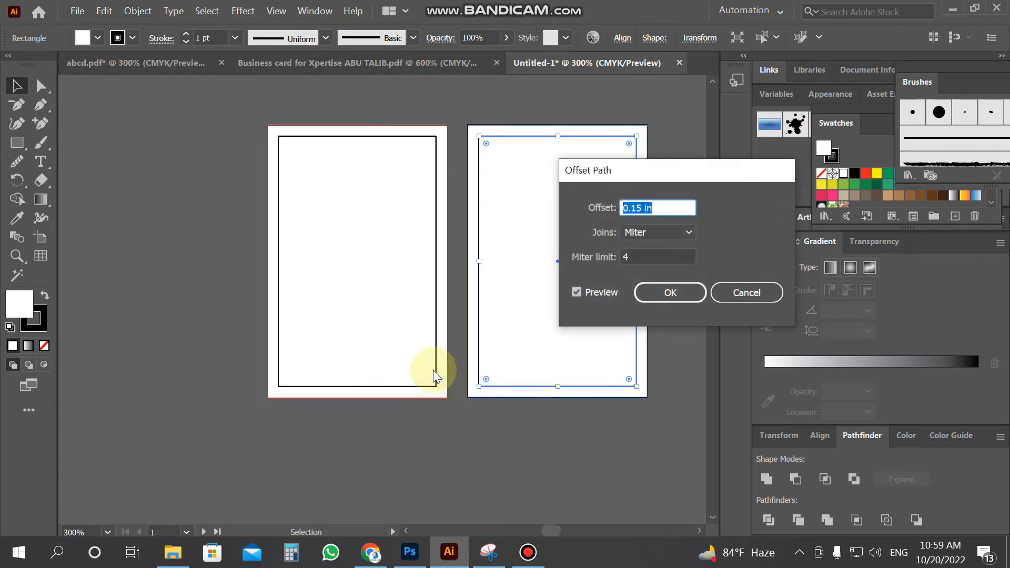
{"action": "left_click", "coordinate": [676, 292]}
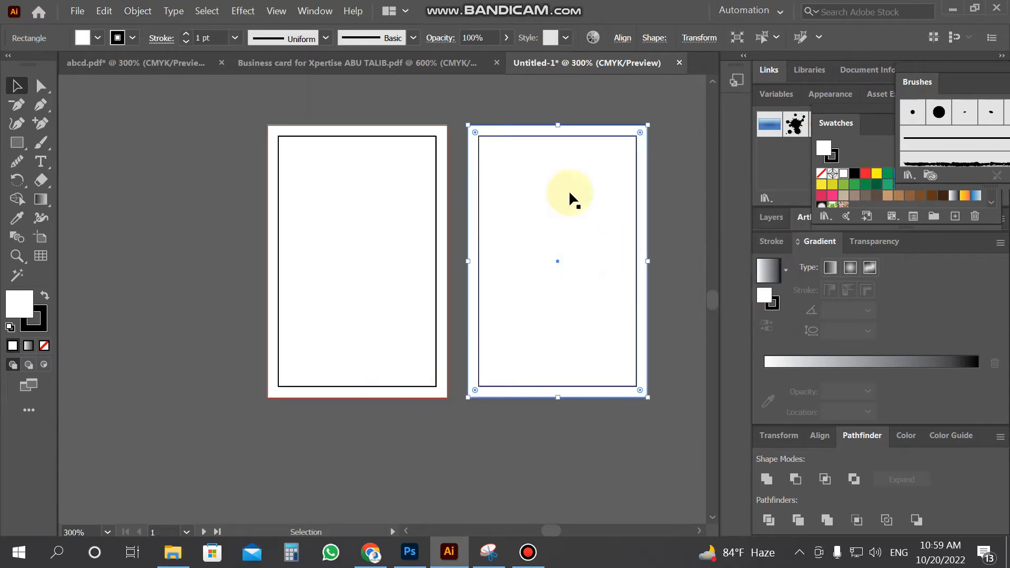
{"action": "left_click", "coordinate": [132, 38]}
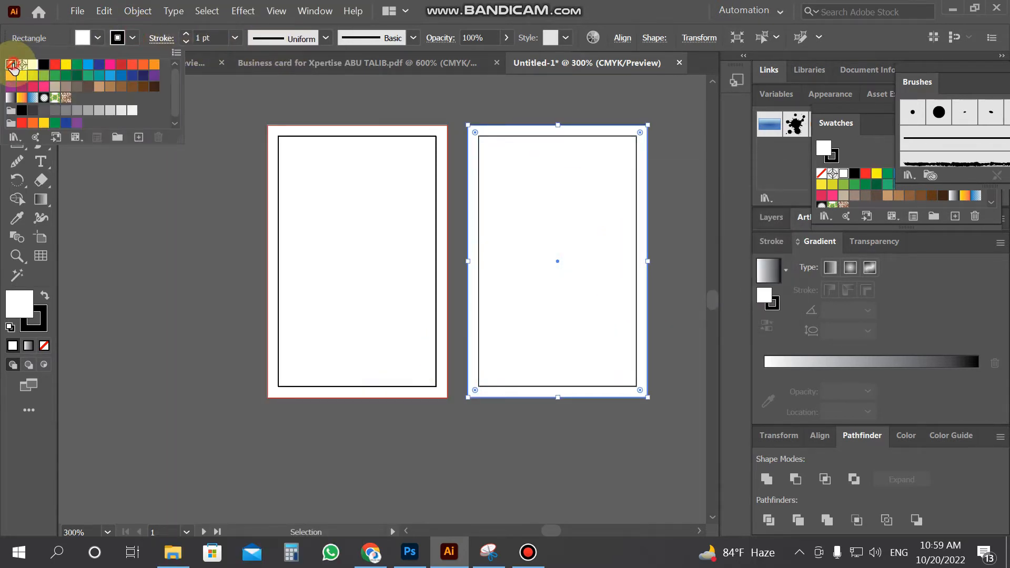
{"action": "left_click", "coordinate": [10, 64]}
Lock the back card's outer bleed rectangle, leaving the inner rectangle selected
{"action": "left_click", "coordinate": [173, 286]}
{"action": "left_click", "coordinate": [645, 301]}
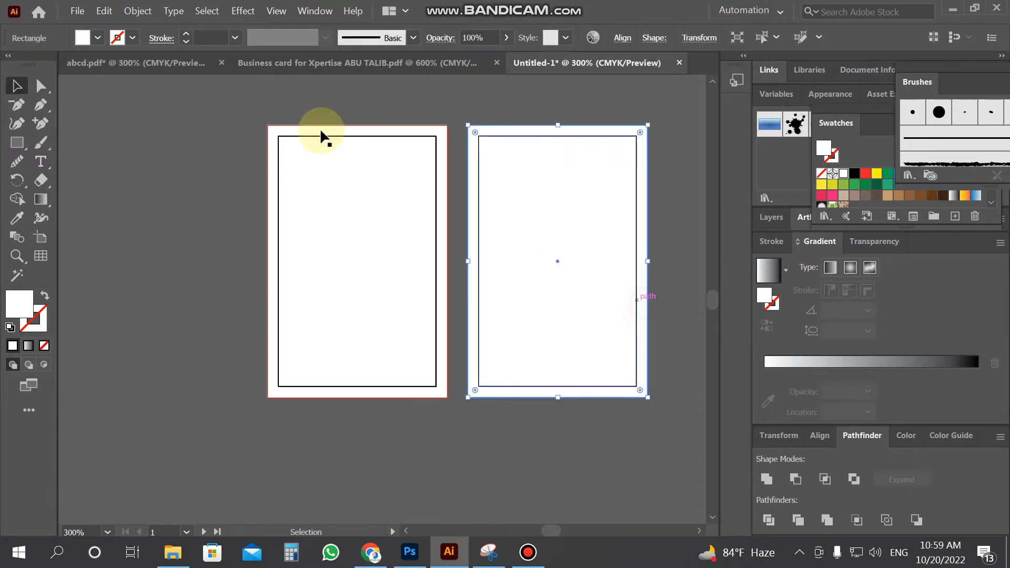
{"action": "left_click", "coordinate": [138, 11]}
{"action": "left_click", "coordinate": [189, 93]}
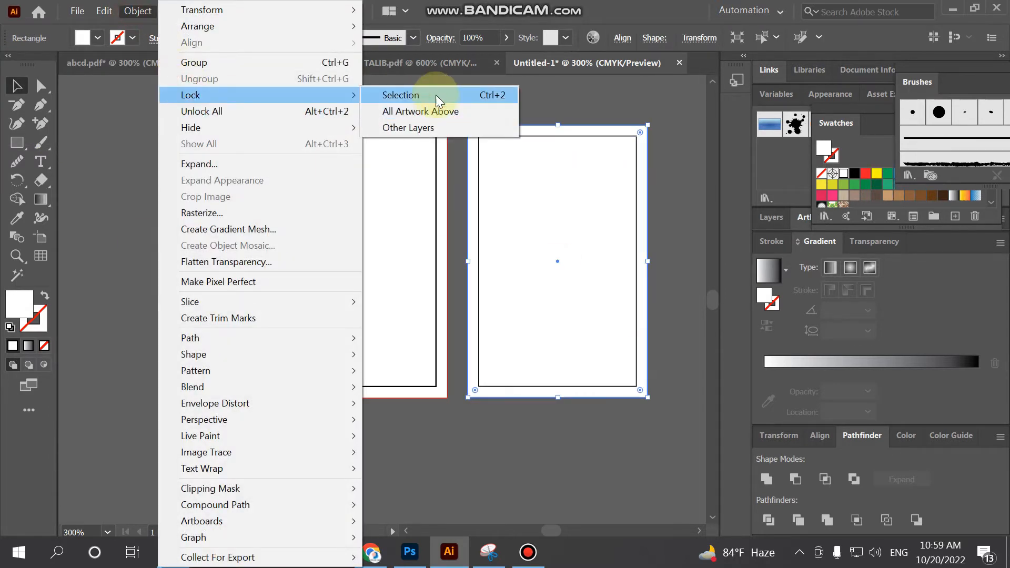
{"action": "left_click", "coordinate": [434, 95]}
{"action": "left_click", "coordinate": [517, 136]}
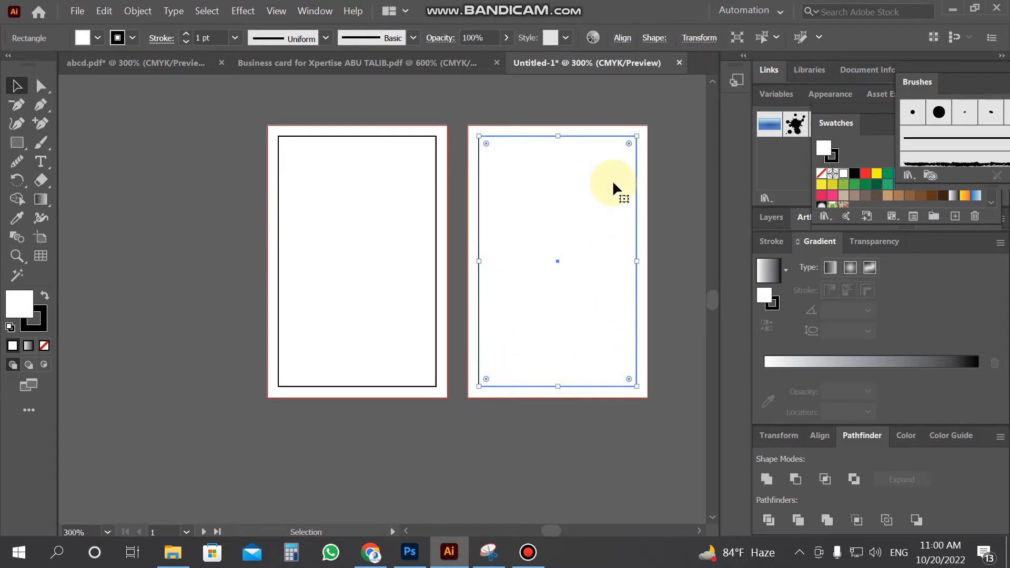
Offset the back card's border rectangle inward by -0.15 in
{"action": "left_click", "coordinate": [138, 11]}
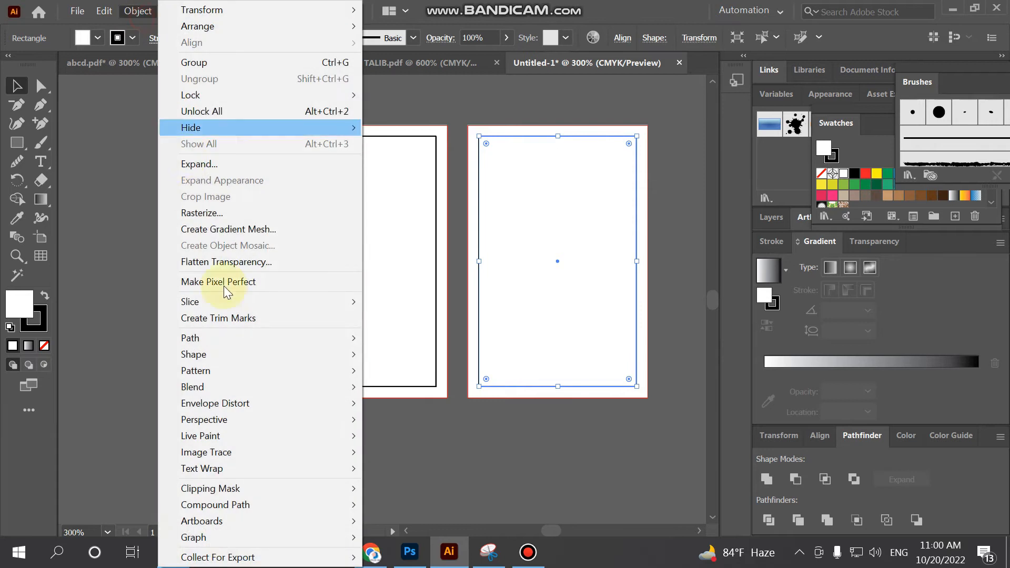
{"action": "left_click", "coordinate": [236, 345]}
{"action": "left_click", "coordinate": [406, 394]}
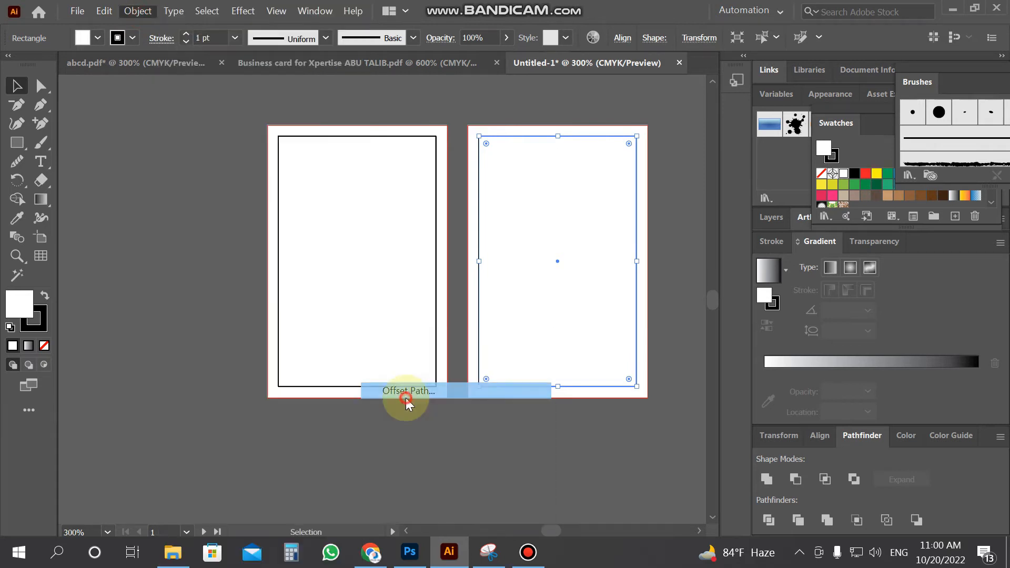
{"action": "left_click", "coordinate": [625, 208]}
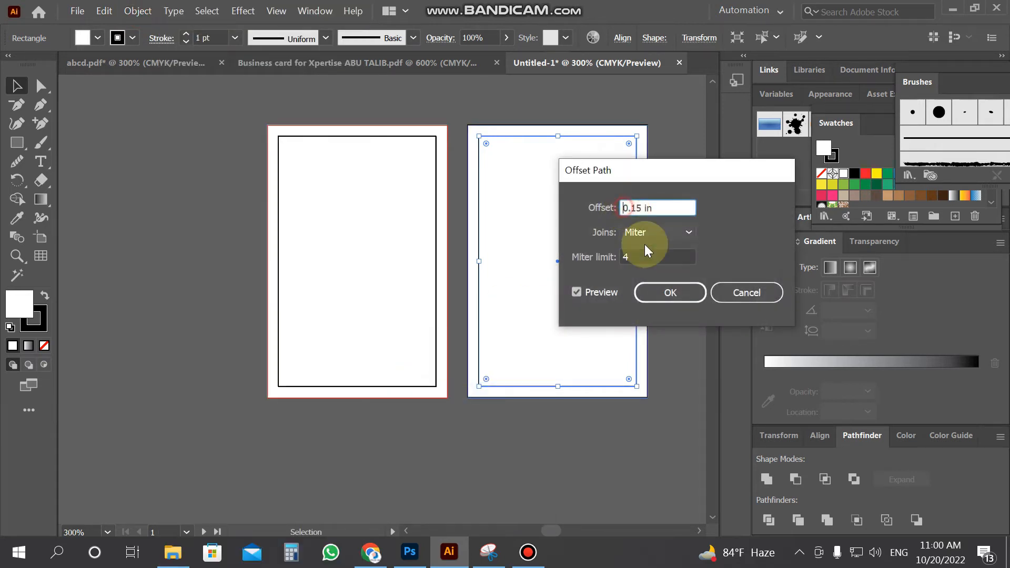
{"action": "type", "text": "-"}
{"action": "left_click", "coordinate": [579, 292]}
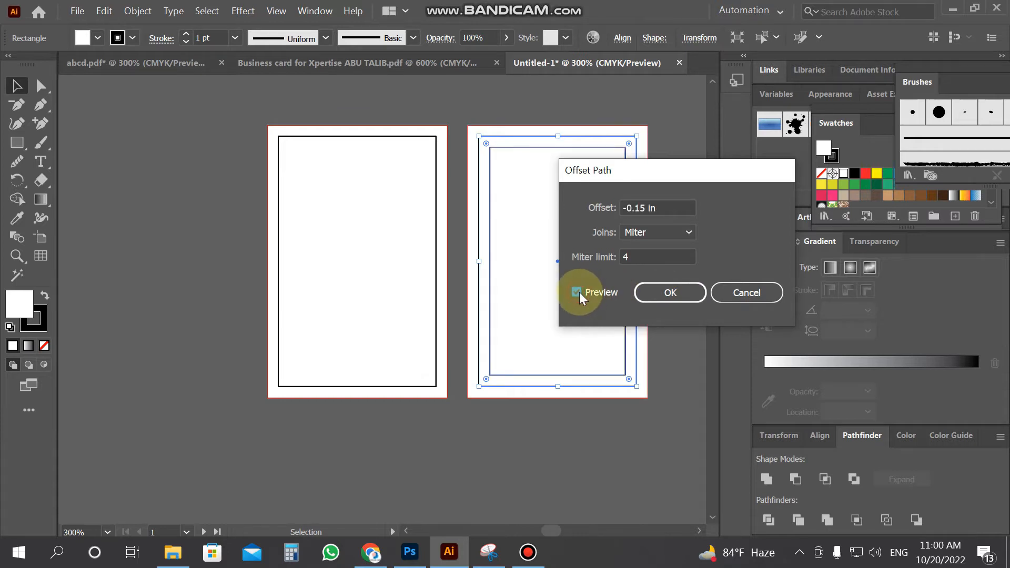
{"action": "left_click", "coordinate": [649, 298]}
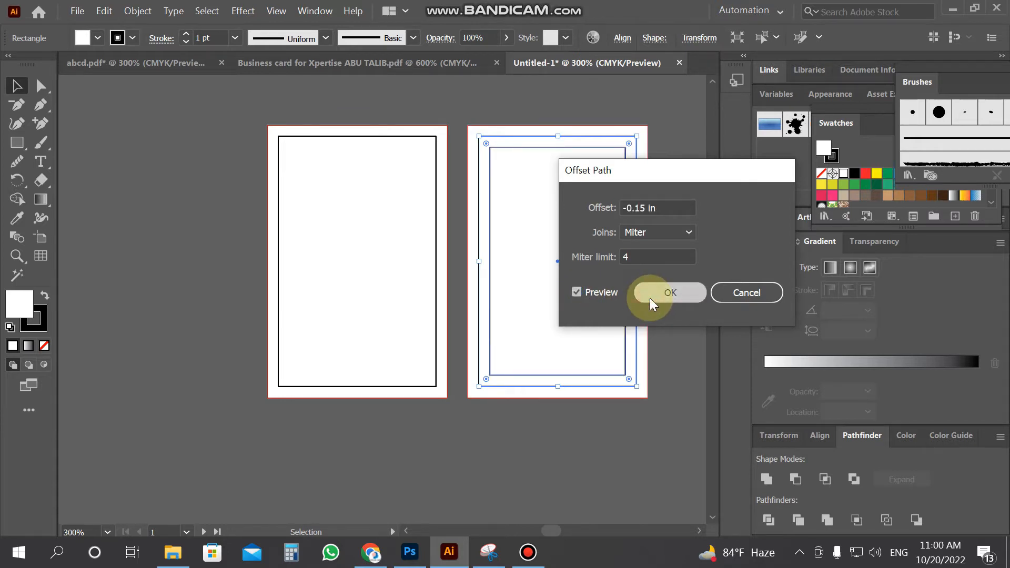
Apply the same -0.15 in inward offset to the front card's border rectangle
{"action": "left_click", "coordinate": [397, 133]}
{"action": "left_click", "coordinate": [397, 136]}
{"action": "left_click", "coordinate": [138, 11]}
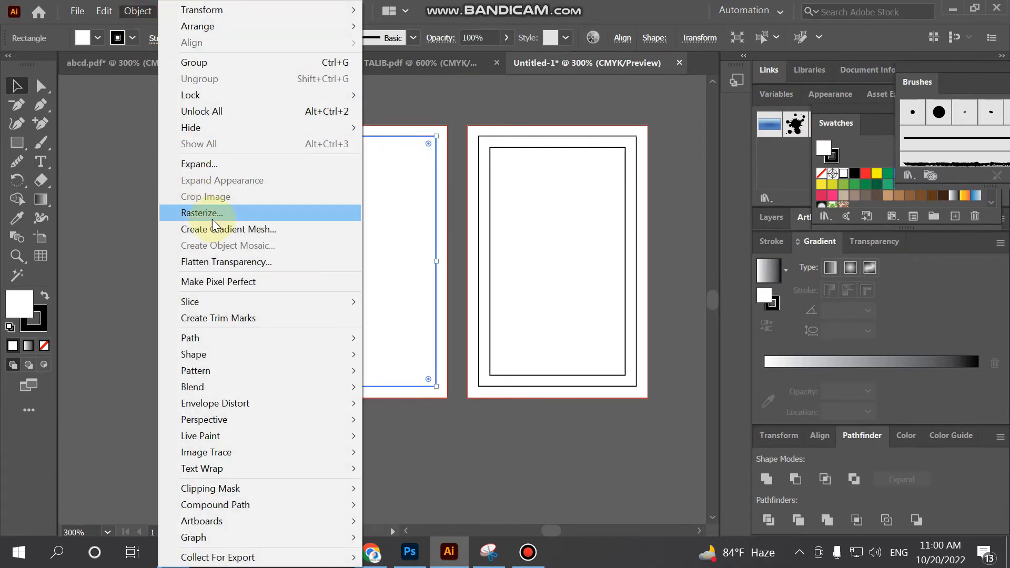
{"action": "mouse_move", "coordinate": [242, 338]}
{"action": "left_click", "coordinate": [433, 389]}
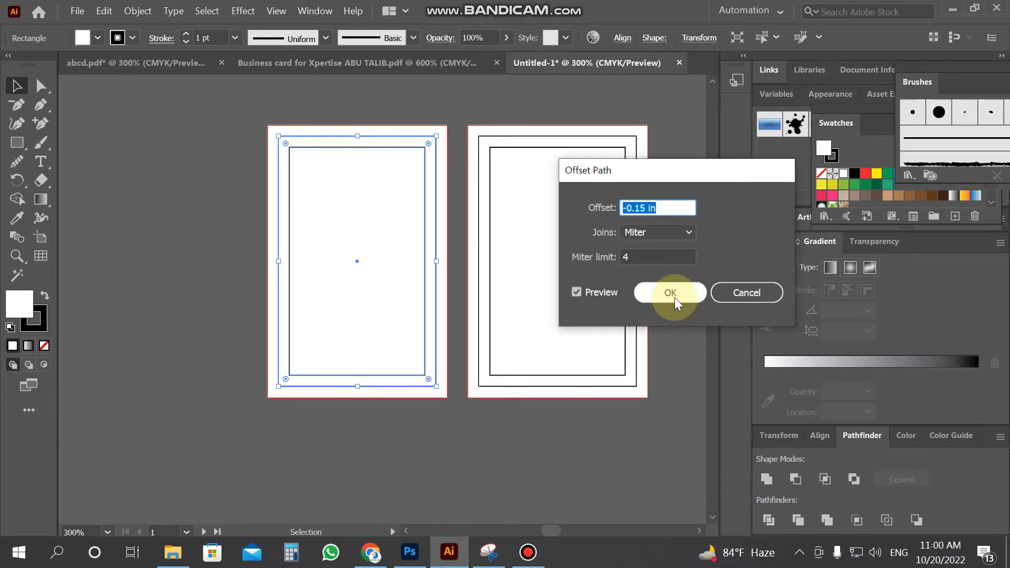
{"action": "left_click", "coordinate": [669, 293]}
{"action": "left_click", "coordinate": [67, 307]}
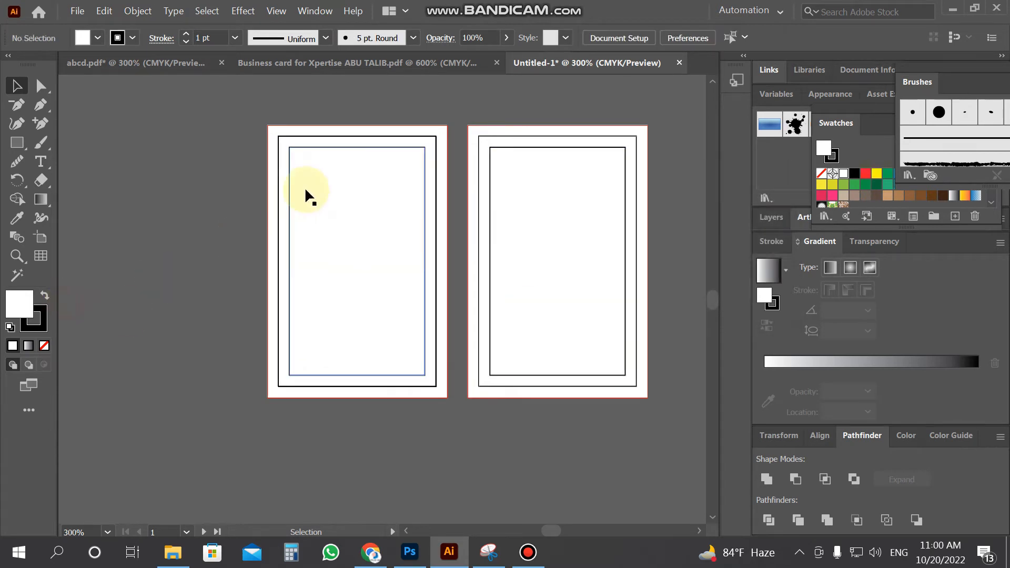
Turn the front card's inner rectangle into a guide and lock it
{"action": "left_click", "coordinate": [335, 145]}
{"action": "right_click", "coordinate": [335, 146]}
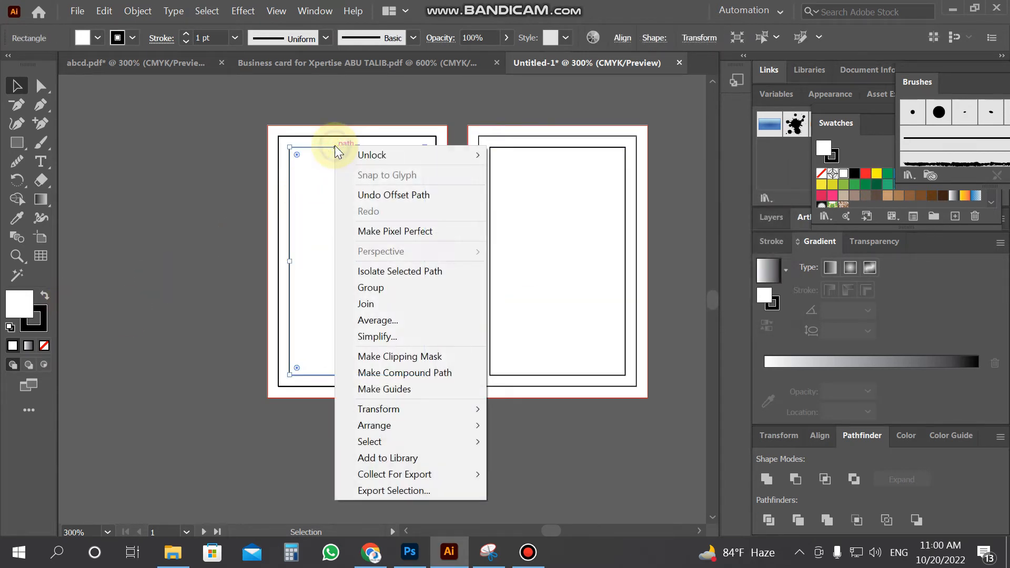
{"action": "left_click", "coordinate": [427, 389]}
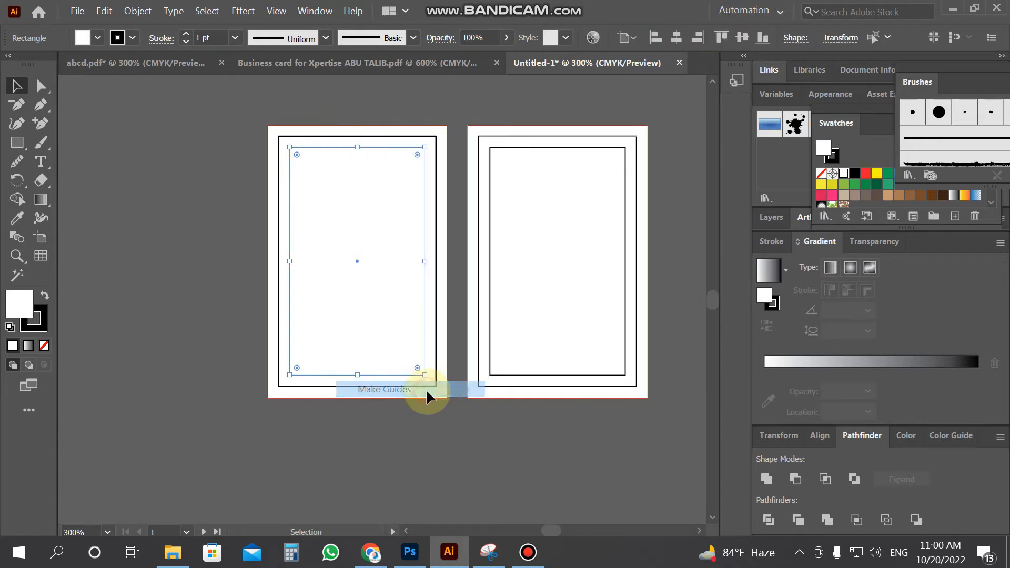
{"action": "left_click", "coordinate": [377, 148]}
{"action": "left_click", "coordinate": [138, 11]}
{"action": "mouse_move", "coordinate": [313, 99]}
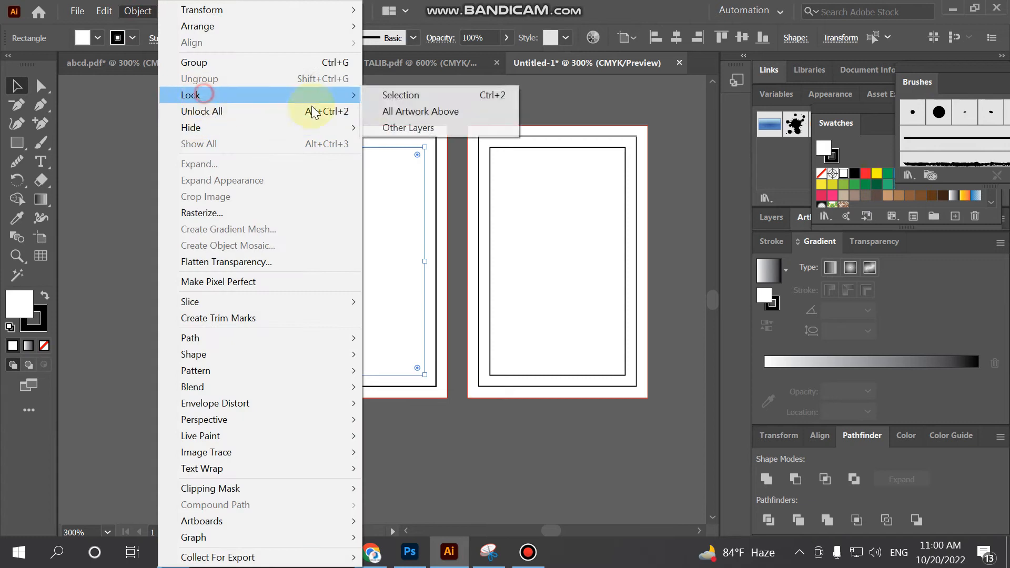
{"action": "left_click", "coordinate": [400, 95]}
{"action": "left_click", "coordinate": [563, 147]}
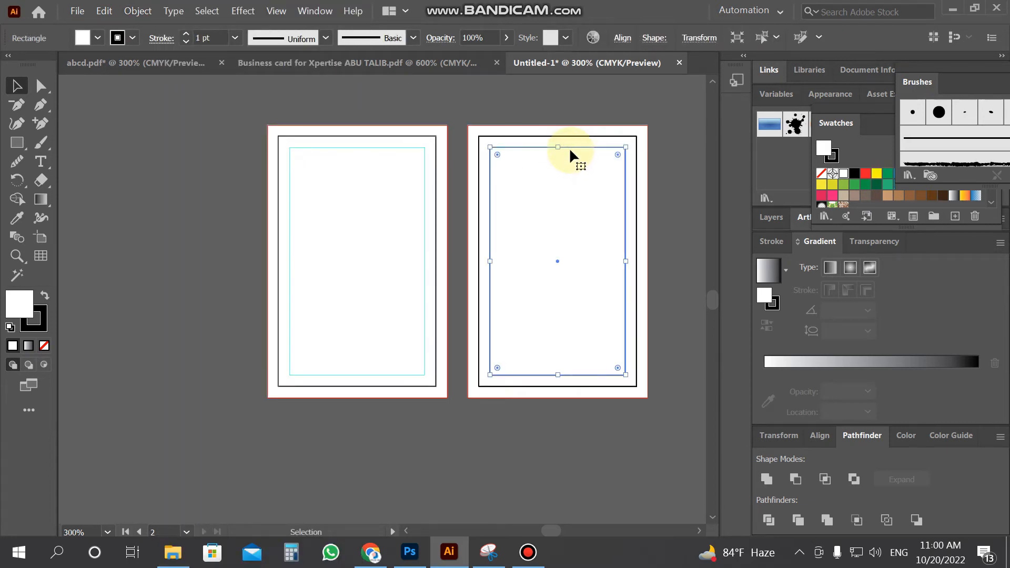
Convert the back card's inner rectangle into a guide and lock the guides
{"action": "right_click", "coordinate": [570, 150]}
{"action": "left_click", "coordinate": [616, 396]}
{"action": "left_click", "coordinate": [618, 417]}
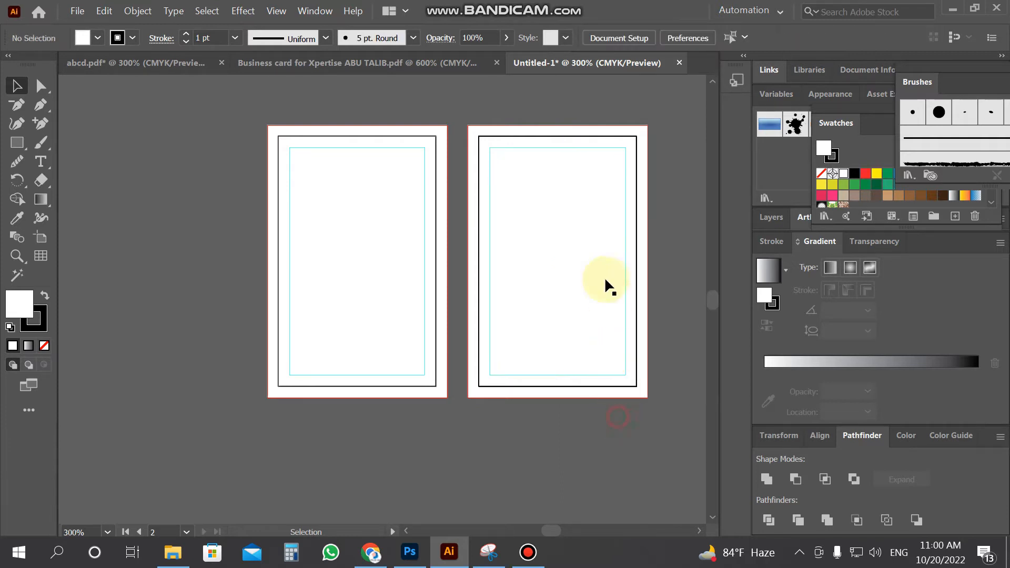
{"action": "left_click", "coordinate": [582, 147]}
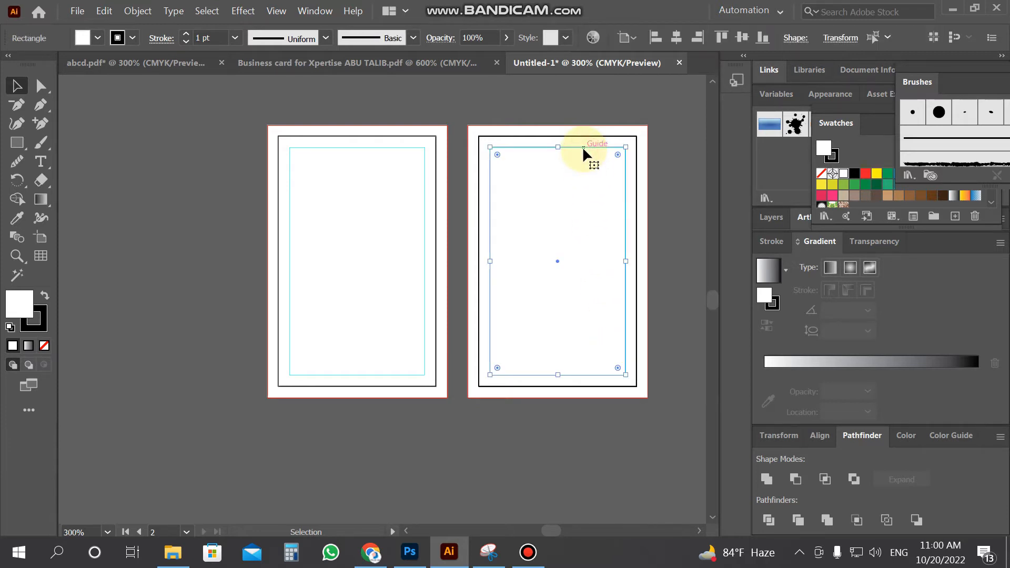
{"action": "left_click", "coordinate": [698, 206]}
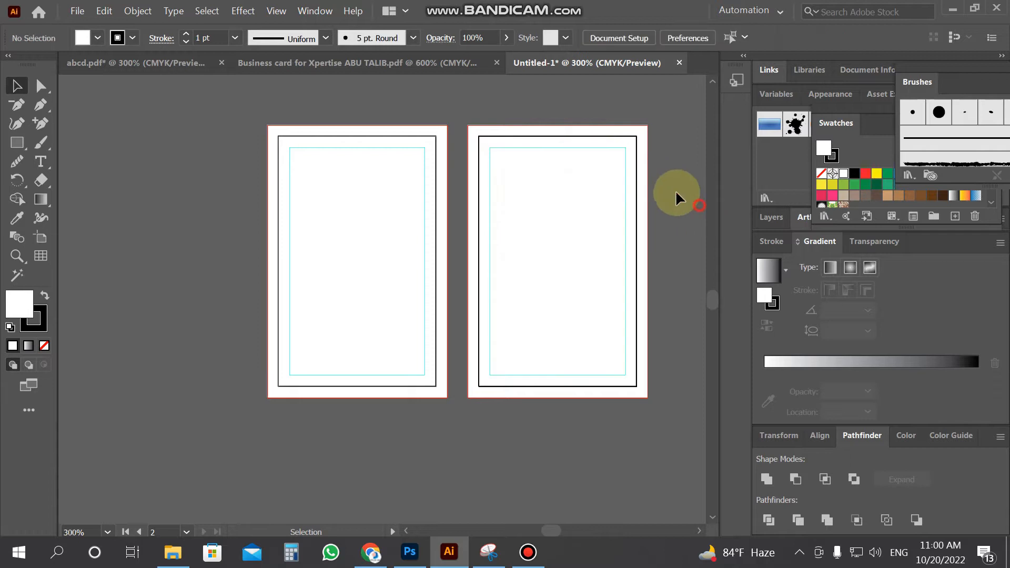
{"action": "right_click", "coordinate": [590, 148]}
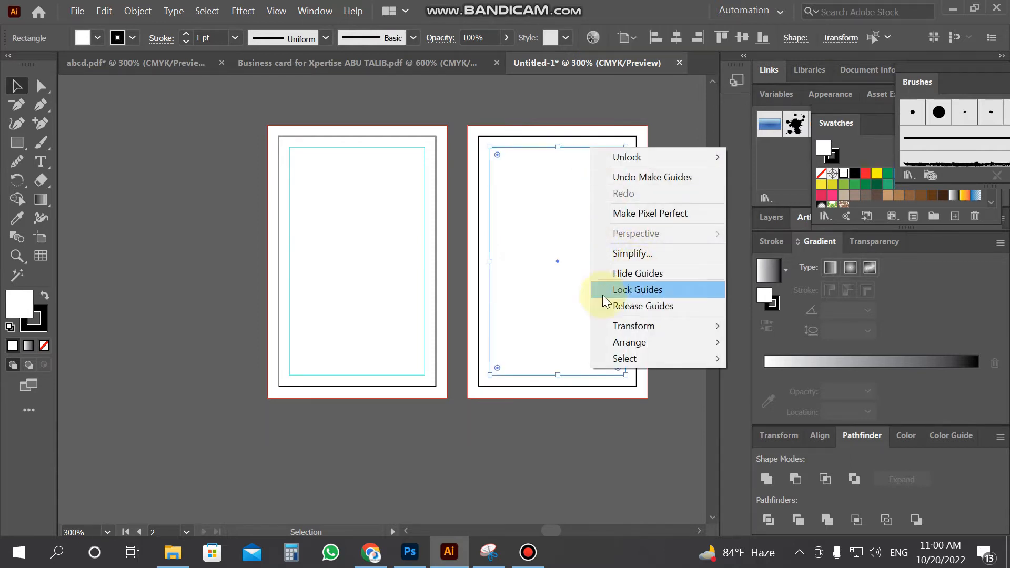
{"action": "left_click", "coordinate": [559, 313]}
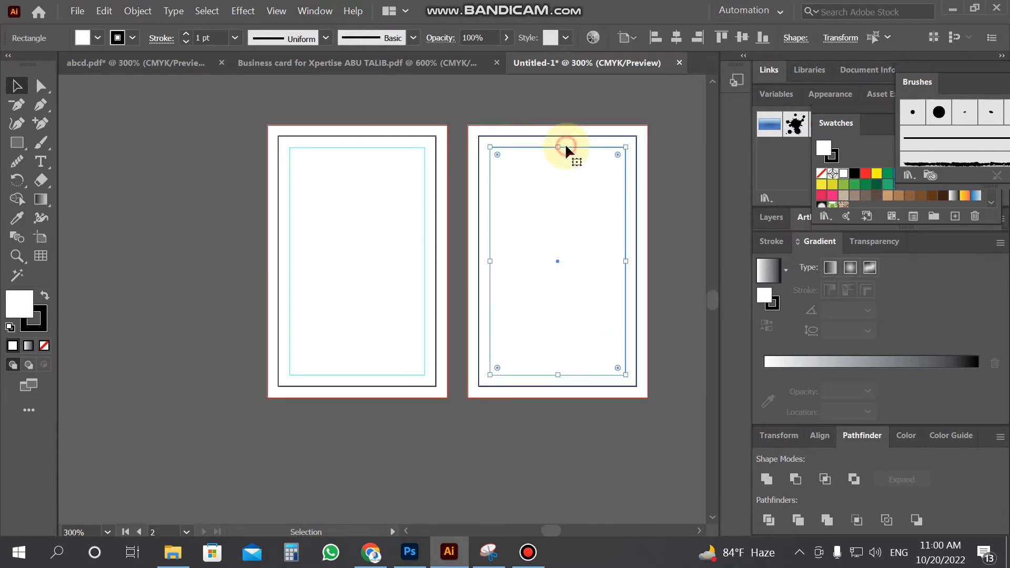
{"action": "right_click", "coordinate": [565, 143]}
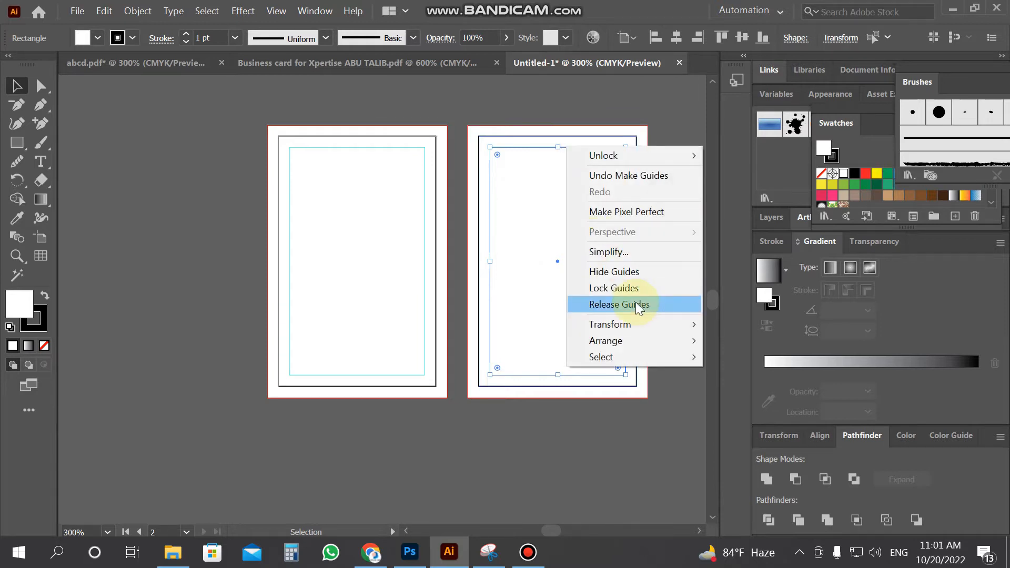
{"action": "left_click", "coordinate": [635, 289]}
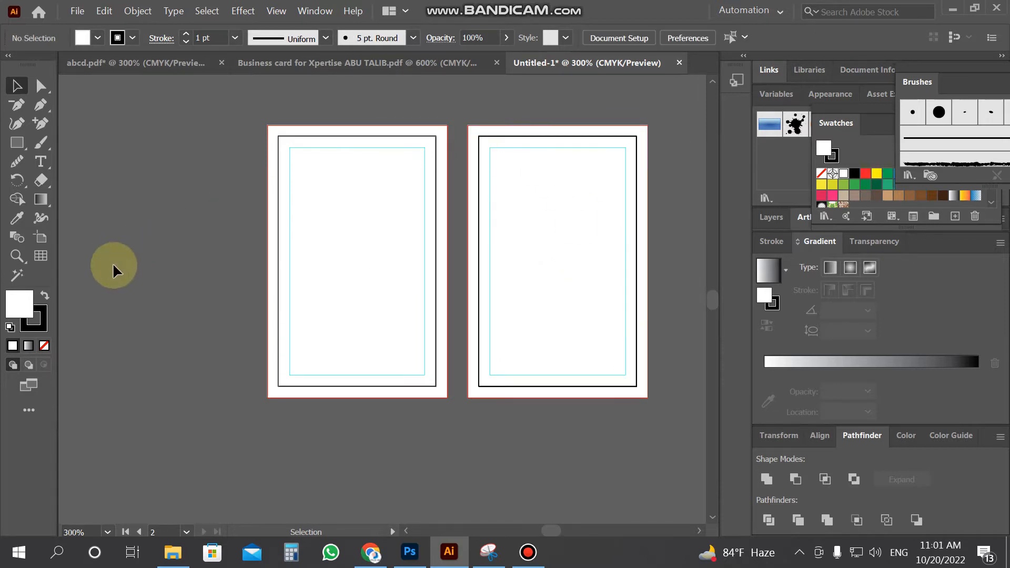
Draw a rectangle over the front card with no stroke and an orange fill
{"action": "left_click_drag", "start_coordinate": [17, 142], "coordinate": [74, 139]}
{"action": "left_click_drag", "start_coordinate": [278, 136], "coordinate": [436, 386]}
{"action": "left_click", "coordinate": [134, 39]}
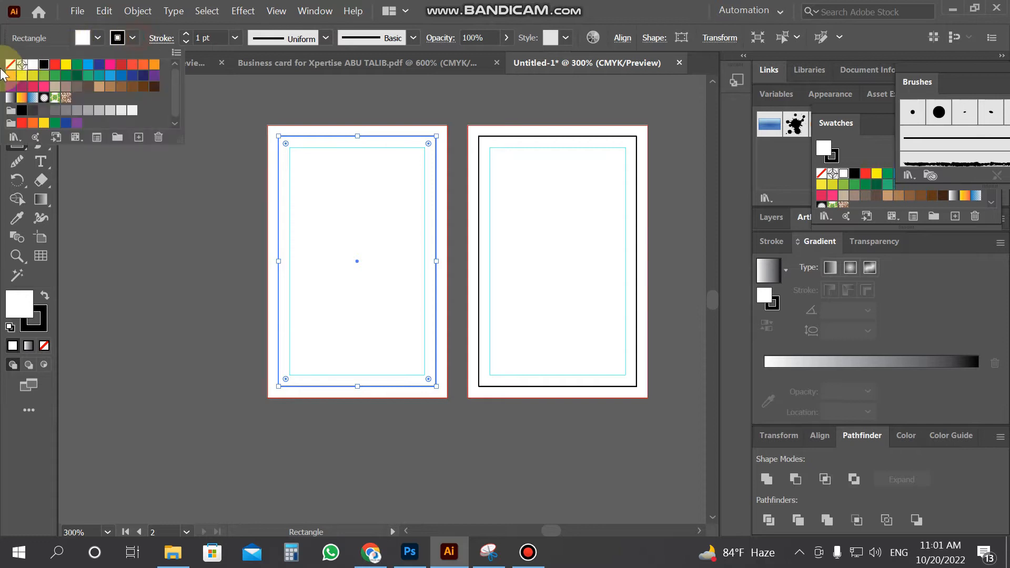
{"action": "left_click", "coordinate": [11, 64]}
{"action": "left_click", "coordinate": [106, 34]}
{"action": "left_click", "coordinate": [99, 37]}
{"action": "left_click", "coordinate": [10, 76]}
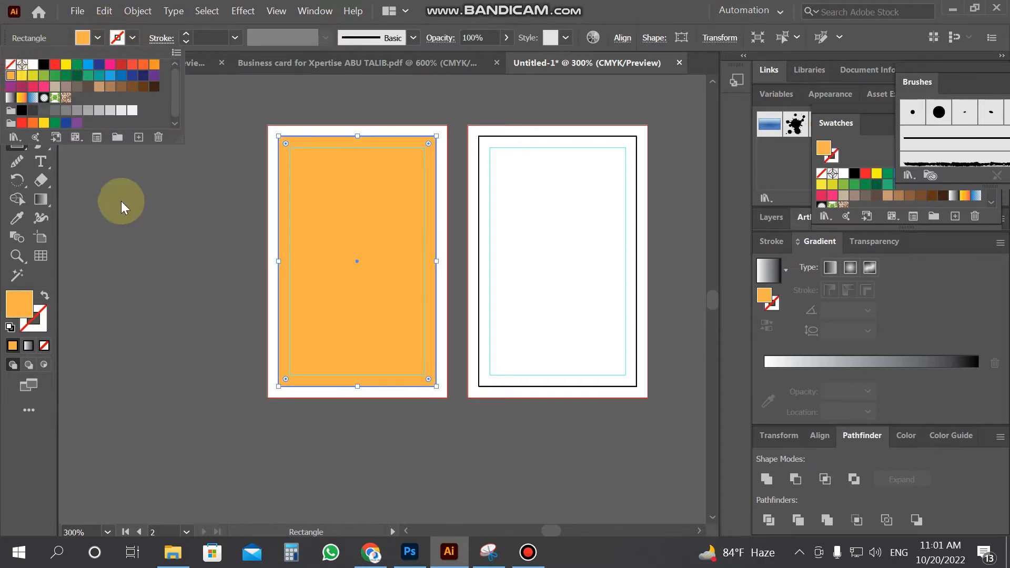
{"action": "left_click", "coordinate": [150, 235]}
{"action": "left_click", "coordinate": [212, 182]}
{"action": "left_click", "coordinate": [565, 303]}
{"action": "left_click", "coordinate": [16, 84]}
Lower the orange block's top edge to mid-card and draw a circle straddling that edge
{"action": "left_click", "coordinate": [376, 238]}
{"action": "left_click_drag", "start_coordinate": [359, 137], "coordinate": [346, 223]}
{"action": "left_click_drag", "start_coordinate": [13, 154], "coordinate": [63, 161]}
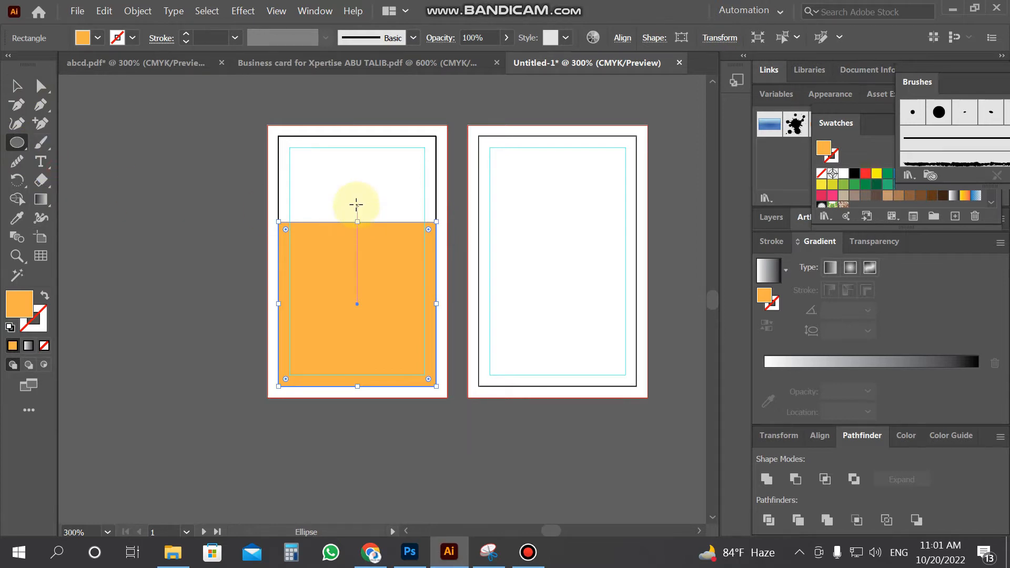
{"action": "left_click_drag", "start_coordinate": [356, 200], "coordinate": [376, 241]}
{"action": "left_click", "coordinate": [17, 85]}
{"action": "left_click", "coordinate": [205, 213]}
{"action": "left_click", "coordinate": [340, 210]}
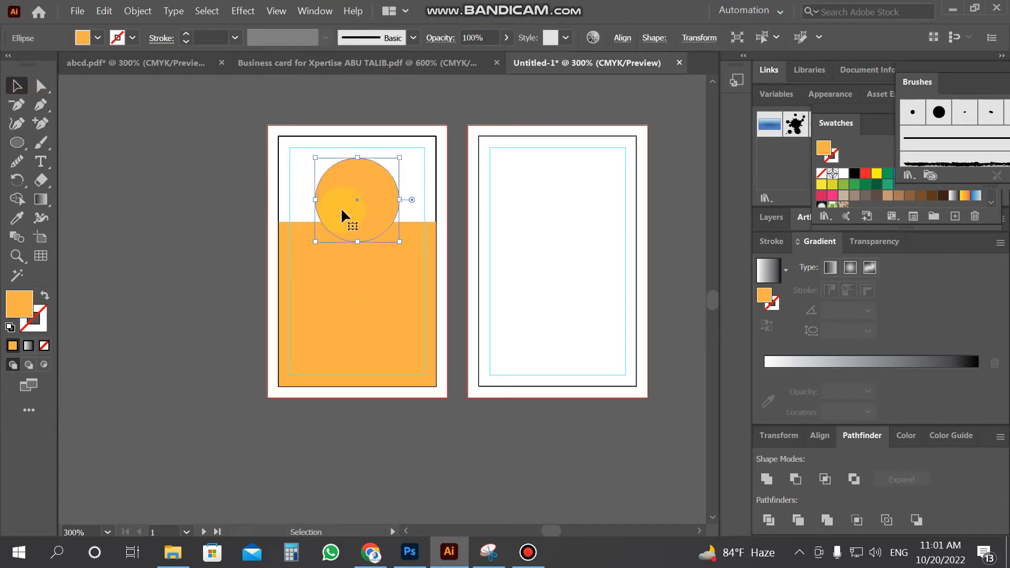
{"action": "left_click", "coordinate": [138, 11]}
Create a copy of the orange circle offset 0.05 in outward
{"action": "mouse_move", "coordinate": [223, 333]}
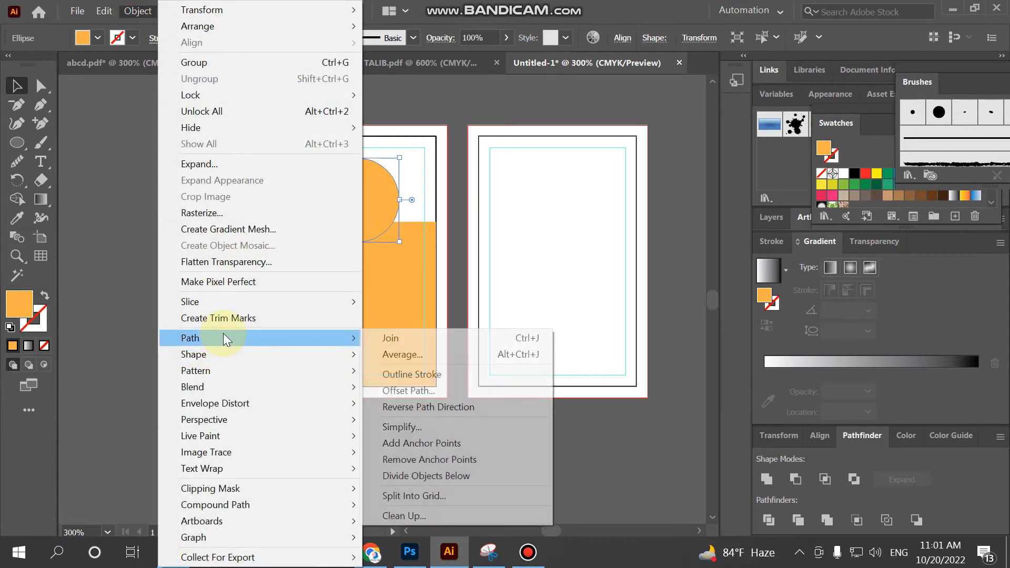
{"action": "left_click", "coordinate": [421, 393]}
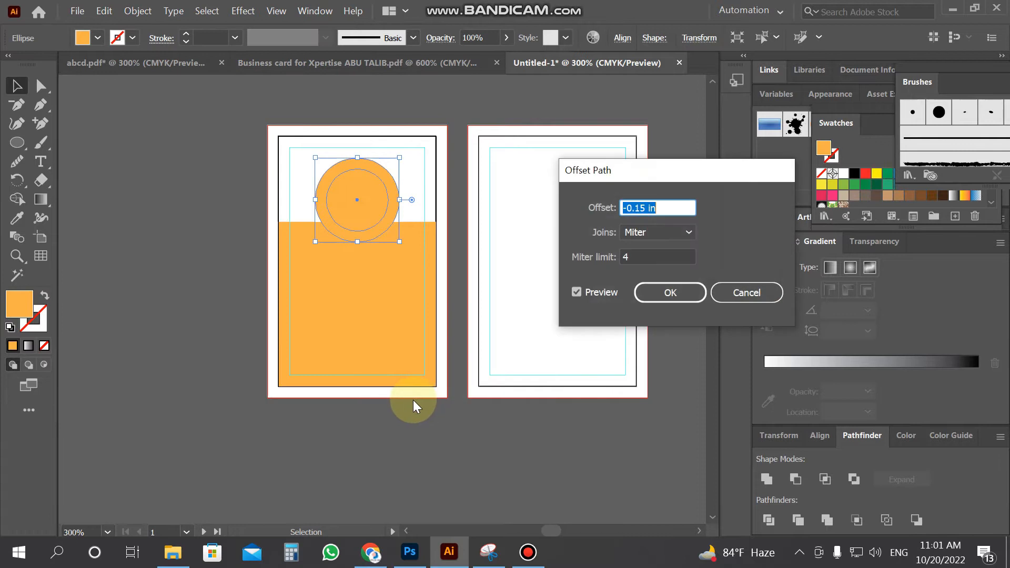
{"action": "left_click_drag", "start_coordinate": [629, 210], "coordinate": [620, 216]}
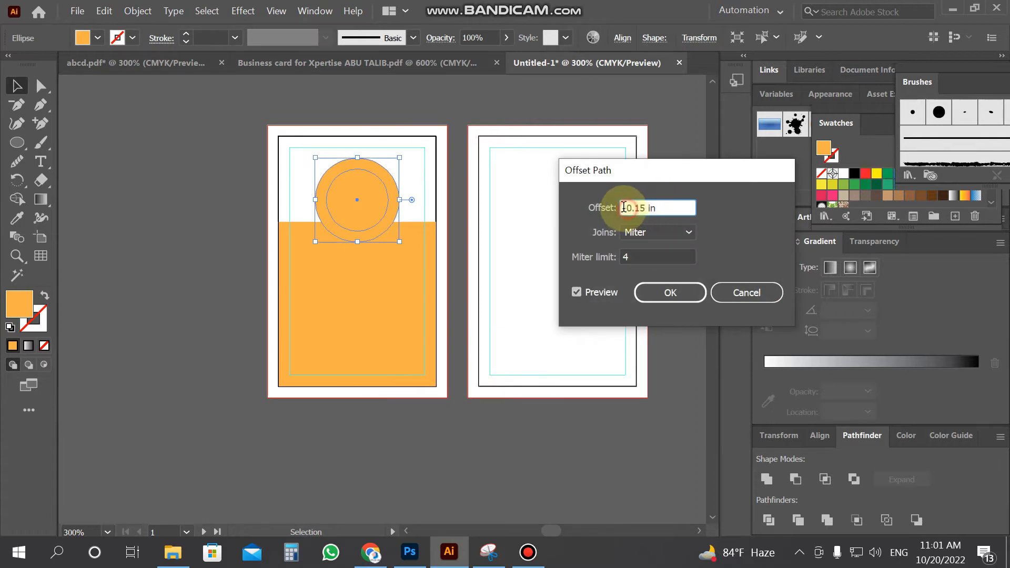
{"action": "left_click", "coordinate": [578, 293]}
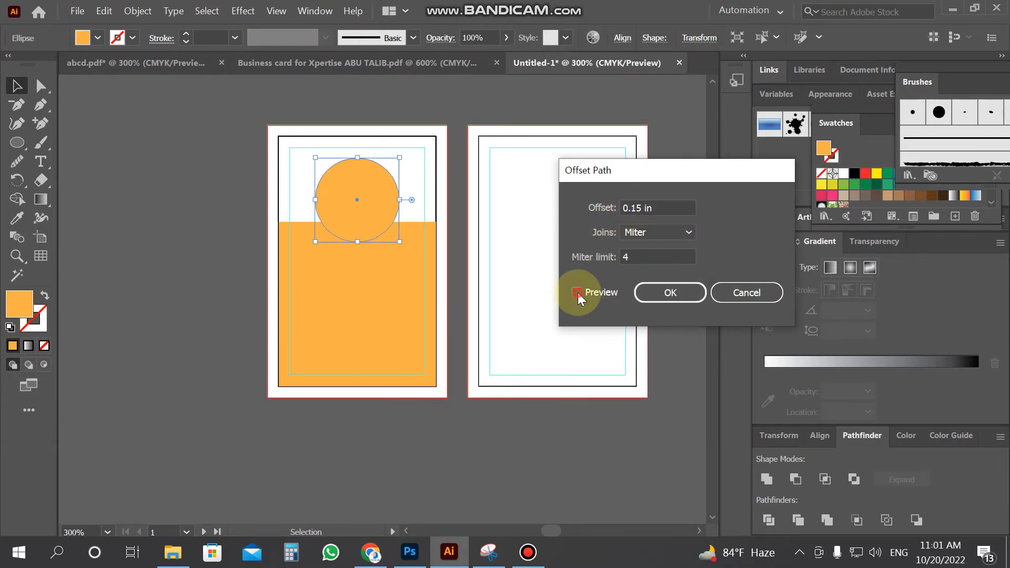
{"action": "left_click", "coordinate": [578, 293]}
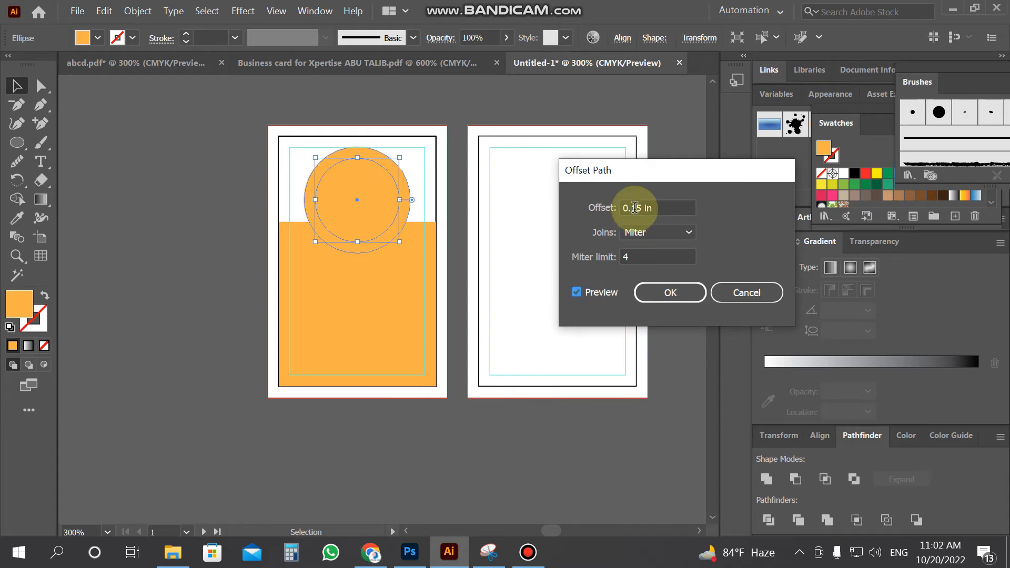
{"action": "left_click_drag", "start_coordinate": [636, 208], "coordinate": [687, 209]}
{"action": "type", "text": "0.5"}
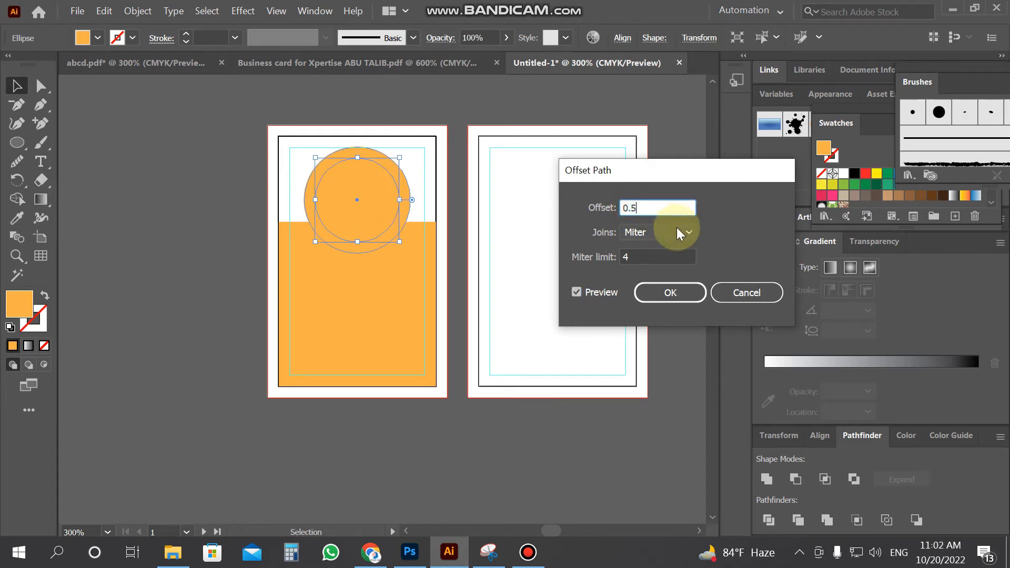
{"action": "left_click", "coordinate": [582, 292]}
{"action": "left_click", "coordinate": [581, 292]}
{"action": "left_click", "coordinate": [637, 208]}
{"action": "type", "text": "05"}
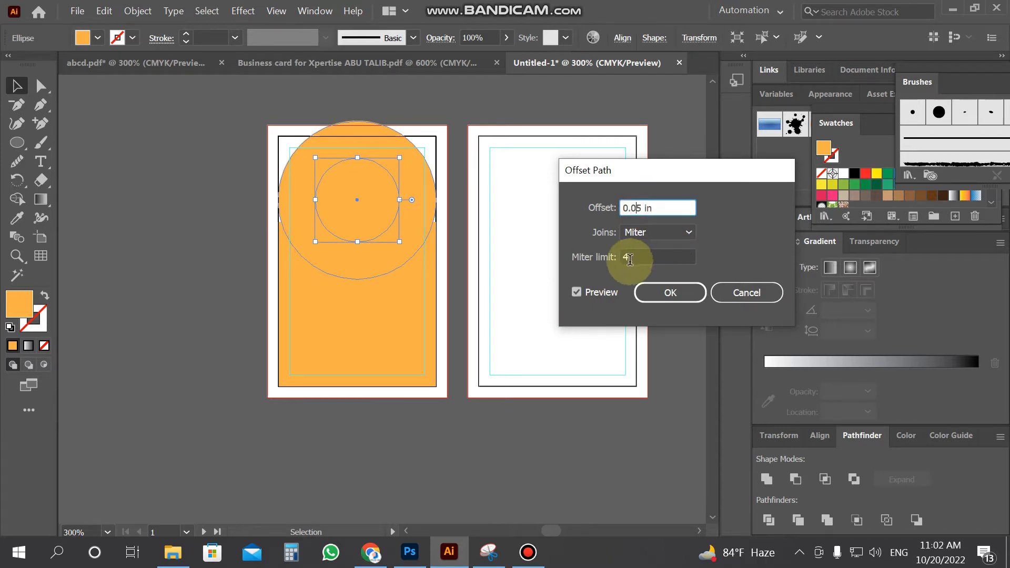
{"action": "left_click", "coordinate": [578, 290]}
{"action": "left_click", "coordinate": [577, 289]}
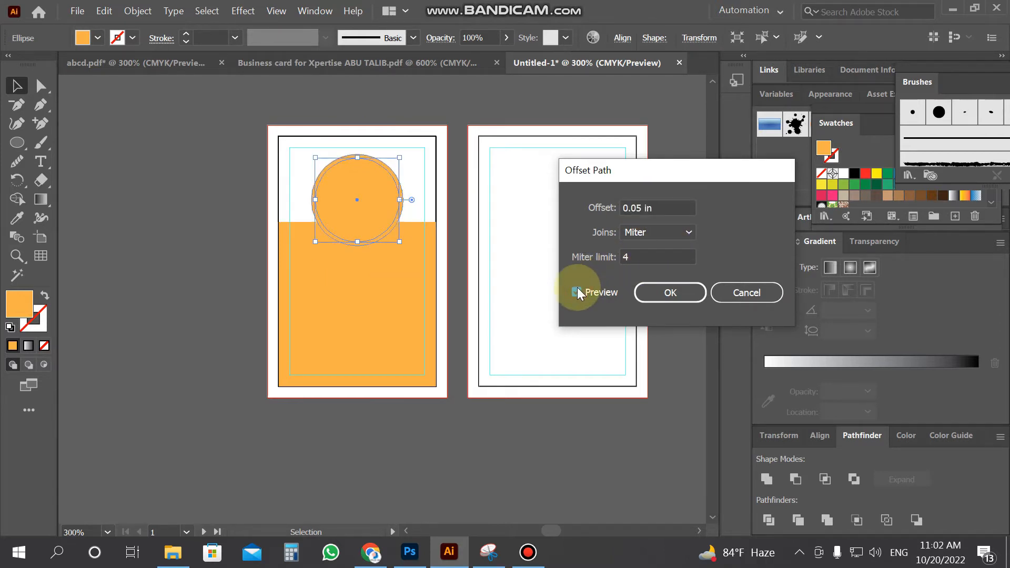
{"action": "left_click", "coordinate": [677, 292]}
{"action": "key", "text": "z"}
{"action": "left_click", "coordinate": [401, 267]}
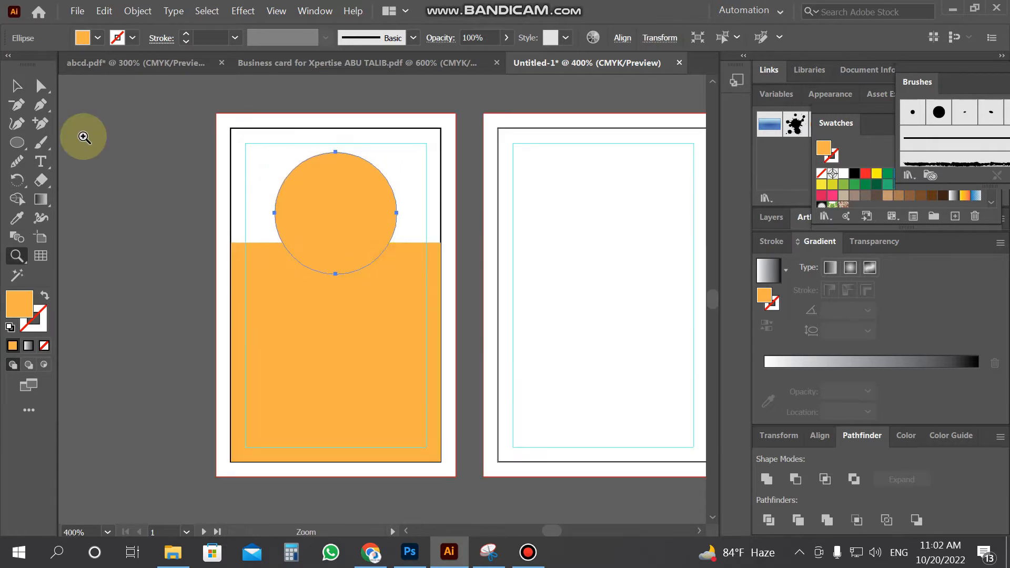
Remove the crescent below the inner circle from the combined circles and orange block with Shape Builder
{"action": "left_click", "coordinate": [16, 89]}
{"action": "left_click_drag", "start_coordinate": [138, 173], "coordinate": [427, 305]}
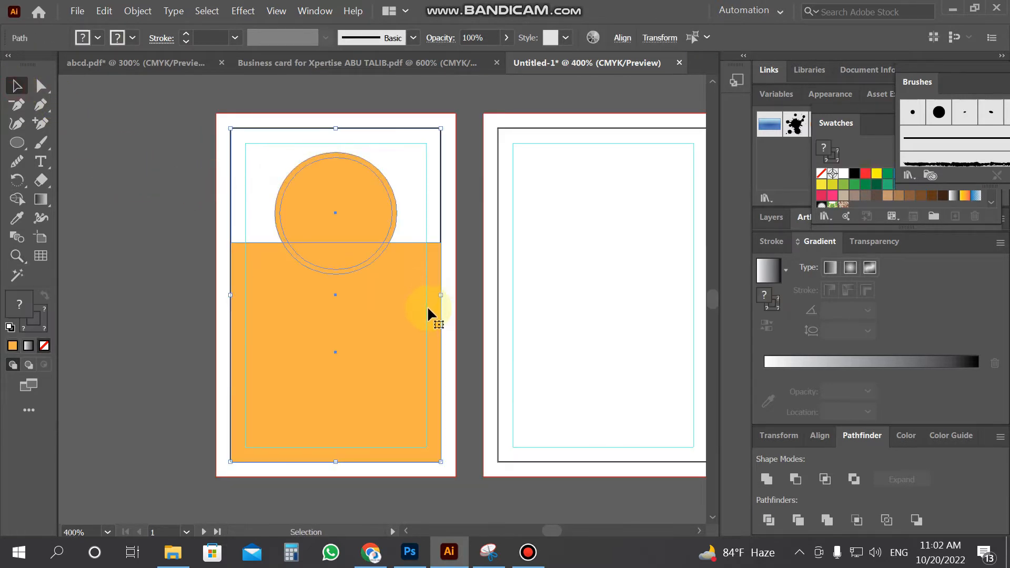
{"action": "left_click", "coordinate": [17, 199]}
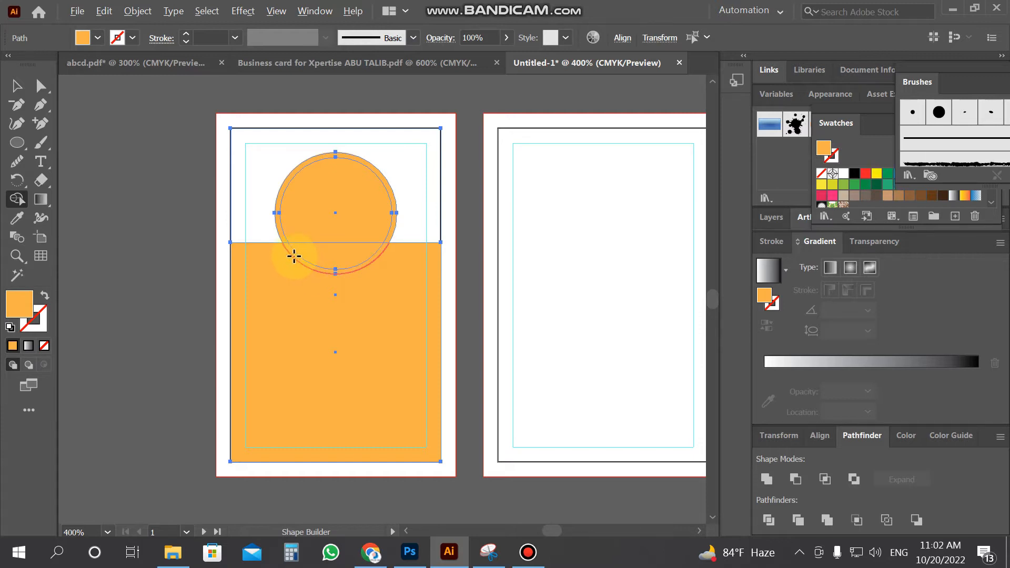
{"action": "left_click", "coordinate": [293, 251], "text": "alt"}
{"action": "left_click", "coordinate": [14, 87]}
{"action": "left_click", "coordinate": [187, 180]}
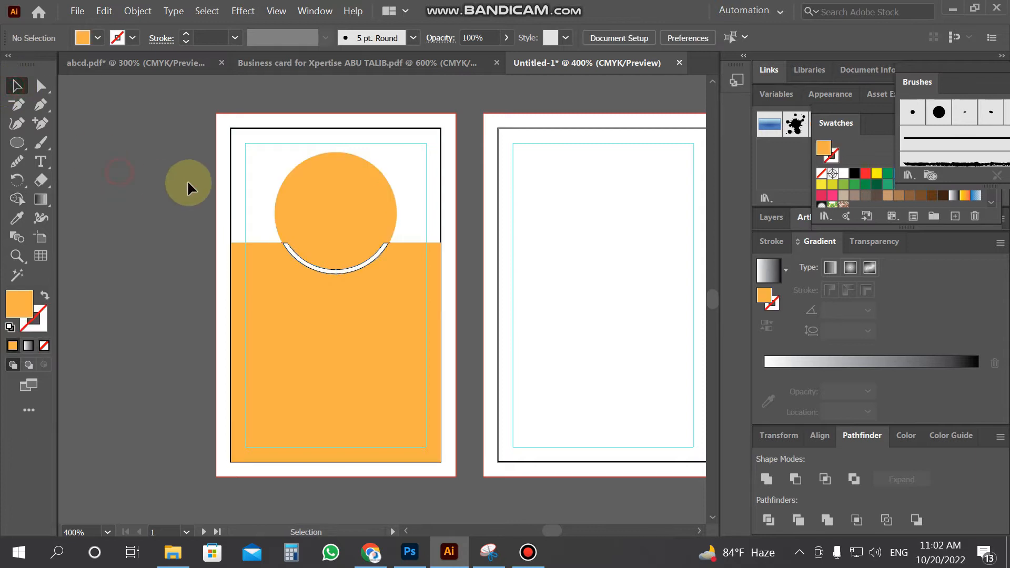
Drag the leftover outer circle piece off the card and delete it
{"action": "left_click_drag", "start_coordinate": [286, 175], "coordinate": [123, 195]}
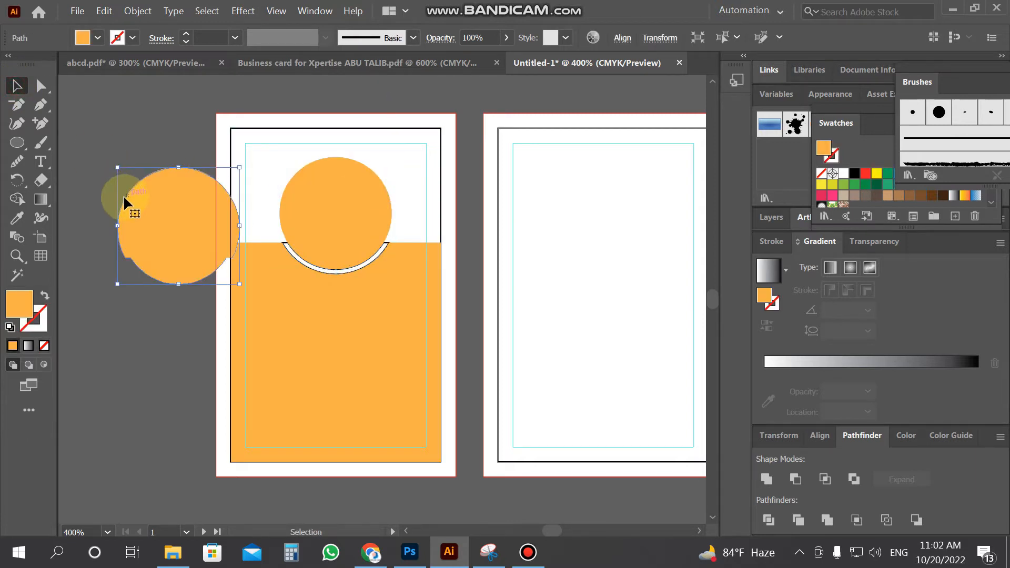
{"action": "key", "text": "Delete"}
{"action": "left_click", "coordinate": [283, 239]}
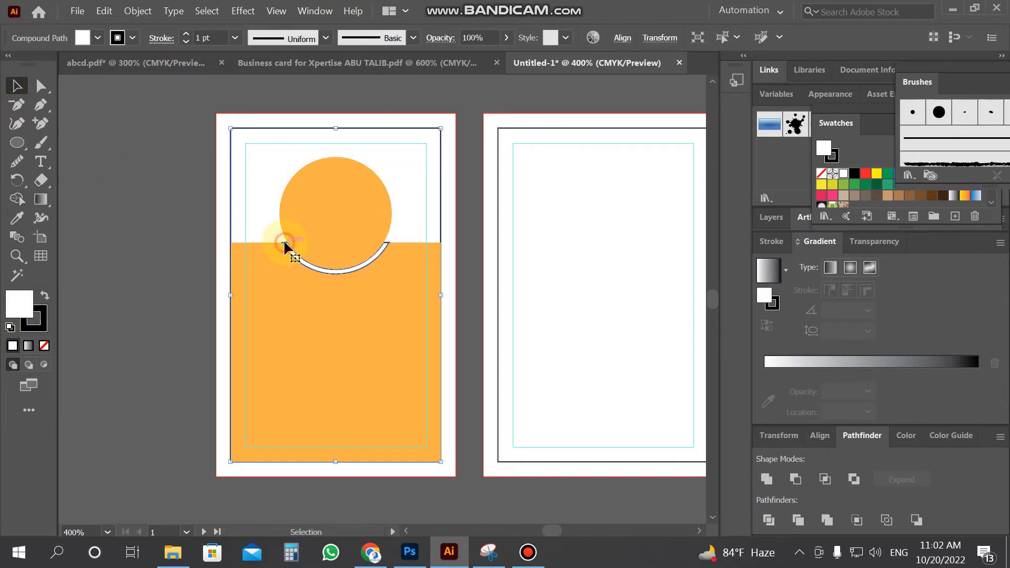
{"action": "left_click", "coordinate": [67, 298]}
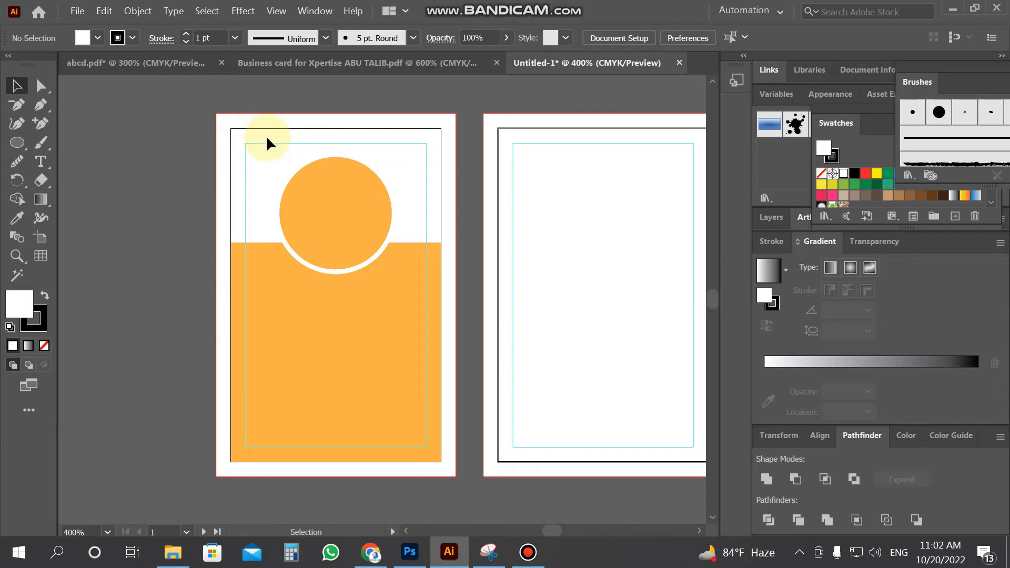
{"action": "left_click", "coordinate": [40, 86]}
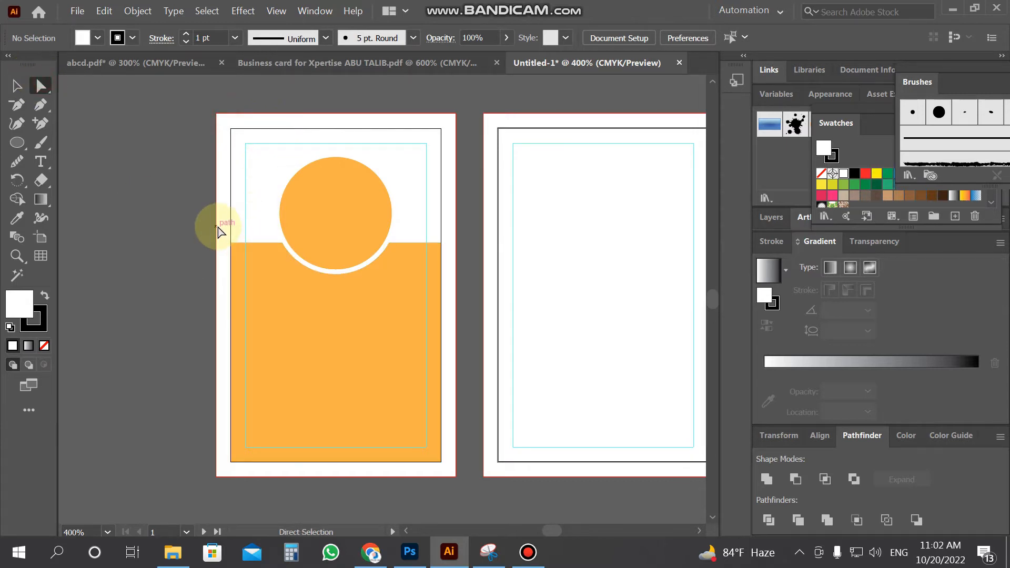
Raise the orange panel's top-left and top-right corner anchors and add a horizontal guide along them
{"action": "left_click", "coordinate": [245, 265]}
{"action": "left_click", "coordinate": [165, 239]}
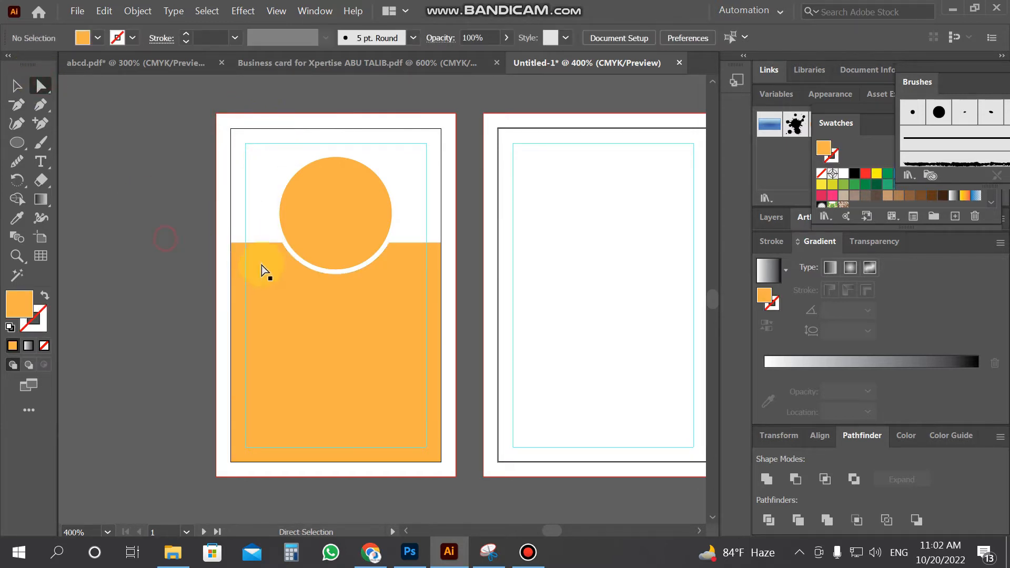
{"action": "left_click", "coordinate": [261, 265]}
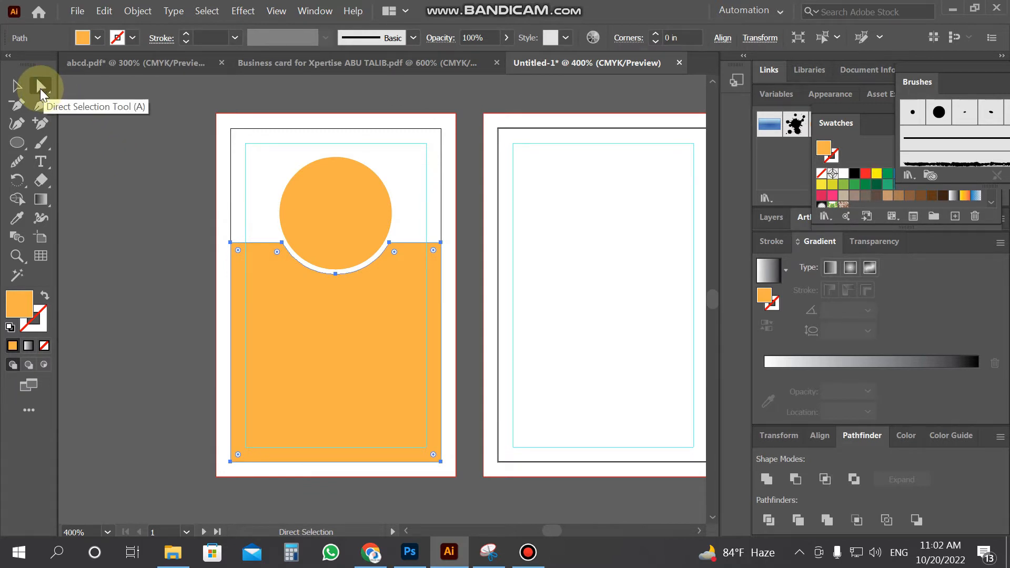
{"action": "left_click", "coordinate": [215, 228]}
{"action": "left_click_drag", "start_coordinate": [216, 229], "coordinate": [251, 275]}
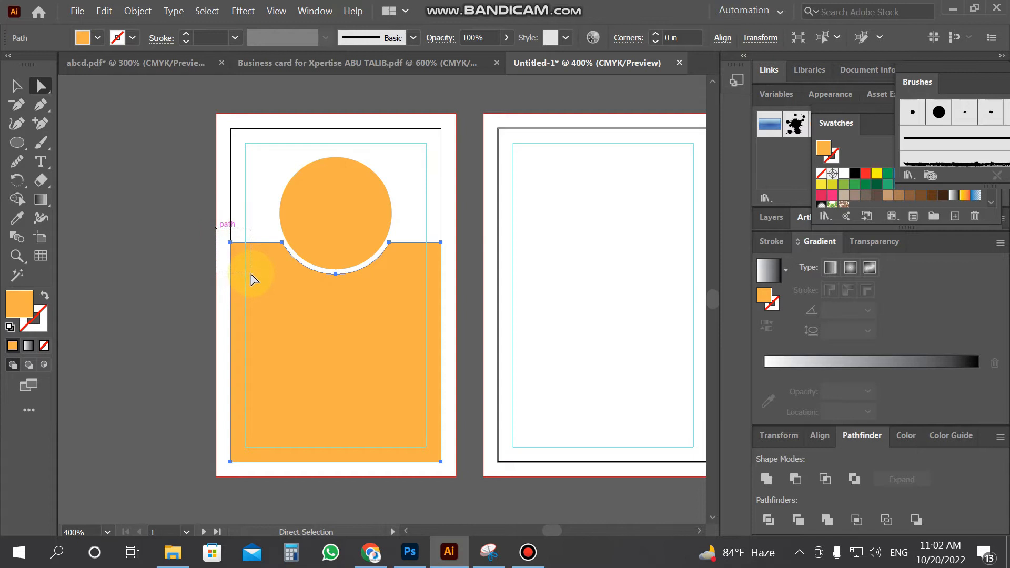
{"action": "key", "text": "Up"}
{"action": "key", "text": "Up"}
{"action": "key", "text": "Up"}
{"action": "key", "text": "Up"}
{"action": "key", "text": "Up"}
{"action": "key", "text": "Up"}
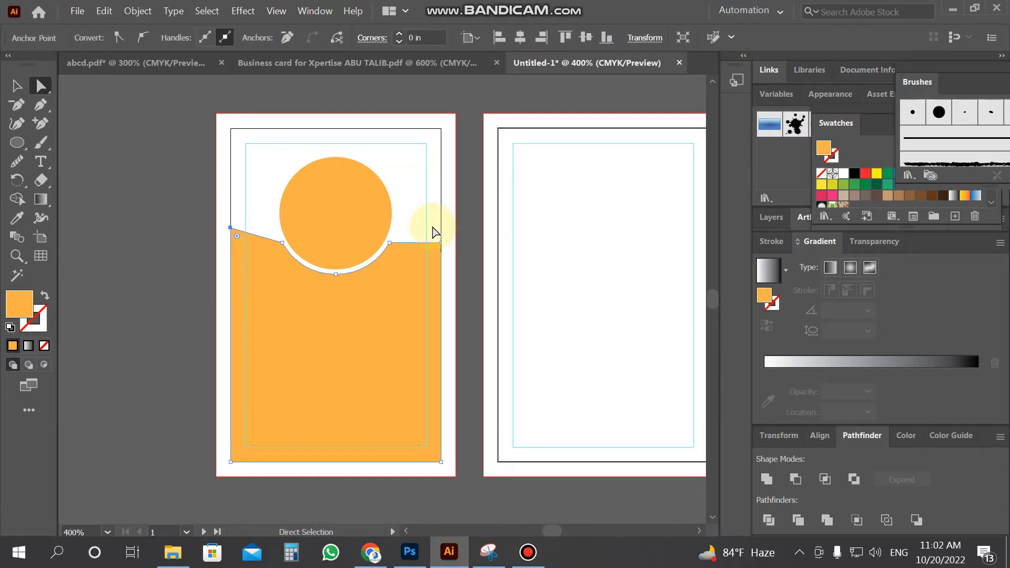
{"action": "left_click_drag", "start_coordinate": [429, 222], "coordinate": [461, 272]}
{"action": "key", "text": "Up"}
{"action": "key", "text": "Up"}
{"action": "key", "text": "Up"}
{"action": "key", "text": "Up"}
{"action": "key", "text": "Up"}
{"action": "key", "text": "Up"}
{"action": "key", "text": "Up"}
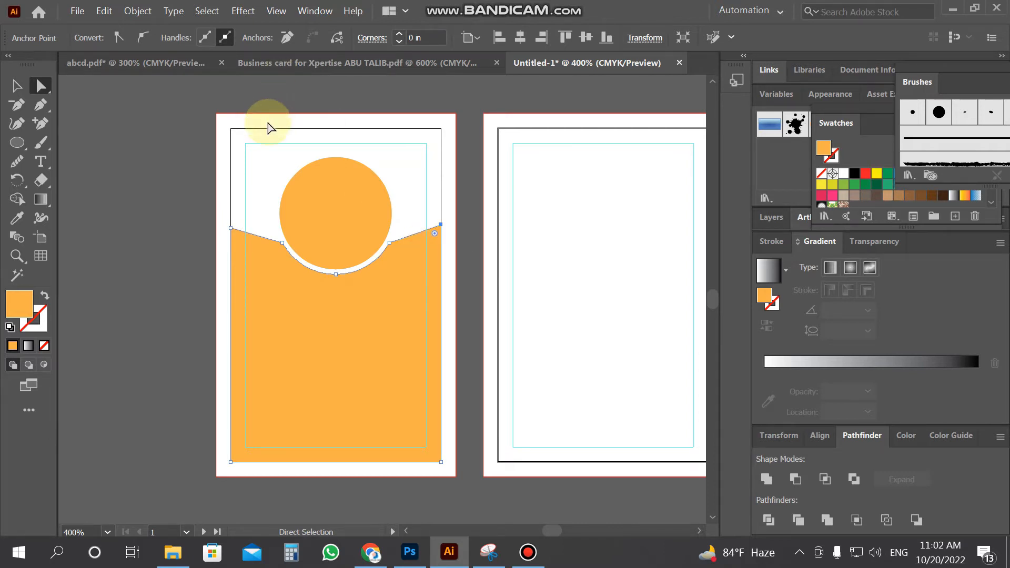
{"action": "key", "text": "ctrl+r"}
{"action": "left_click_drag", "start_coordinate": [257, 83], "coordinate": [278, 235]}
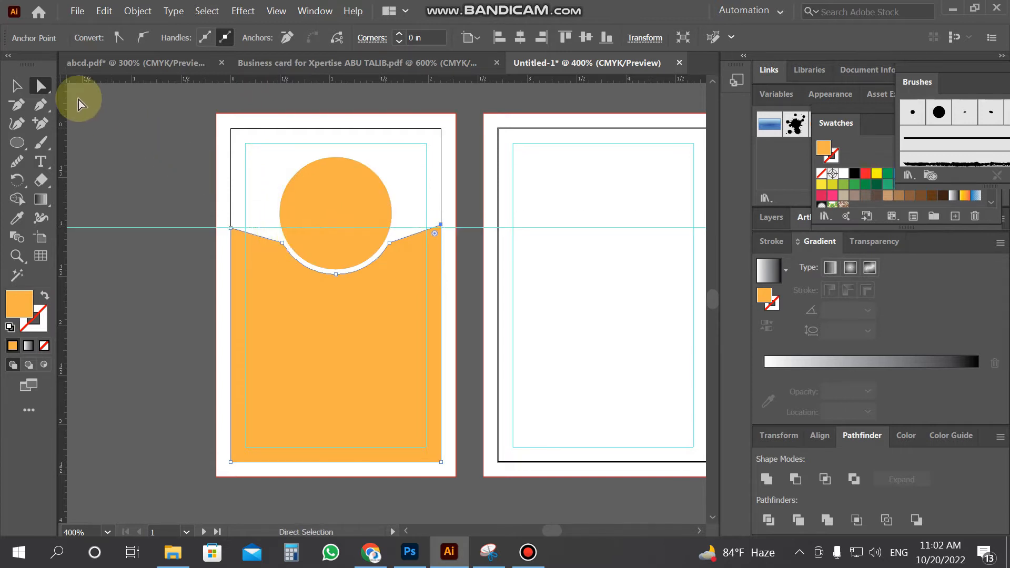
Round the bend left of the circle into a smooth curve
{"action": "left_click_drag", "start_coordinate": [435, 209], "coordinate": [447, 230]}
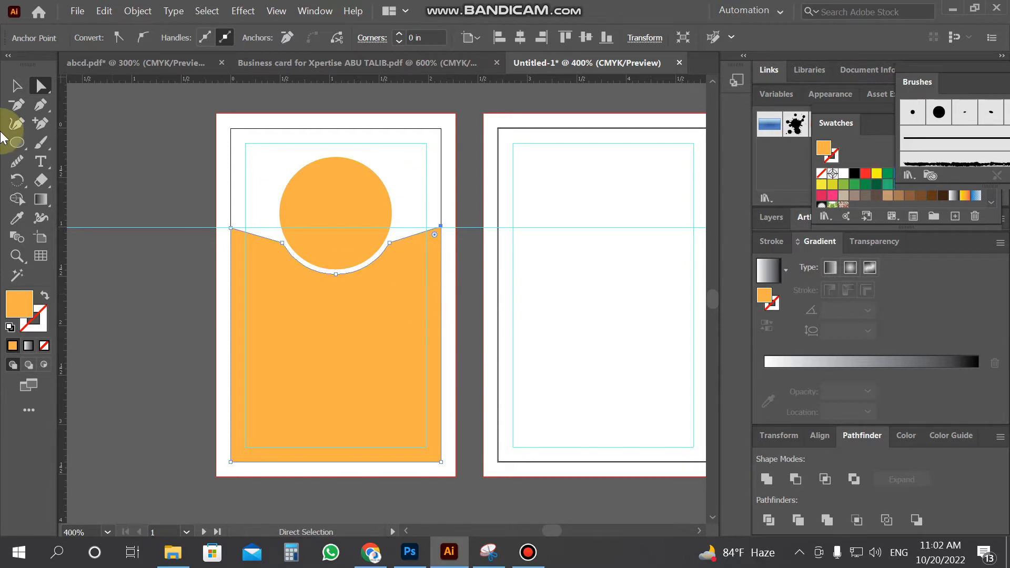
{"action": "left_click", "coordinate": [200, 250]}
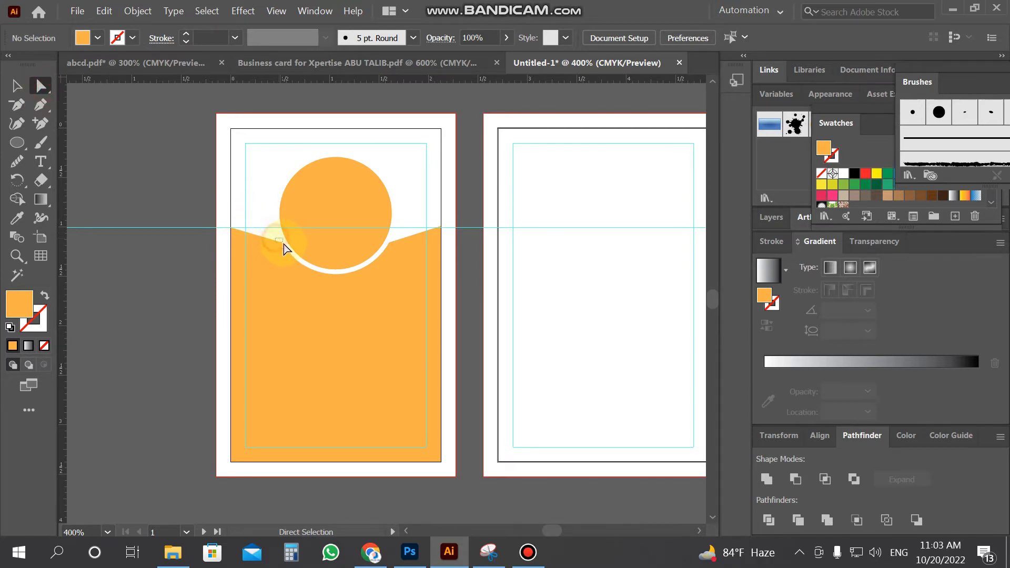
{"action": "left_click_drag", "start_coordinate": [285, 254], "coordinate": [270, 263]}
Round the bend right of the circle to match, then return to whole-object selection
{"action": "left_click", "coordinate": [416, 278]}
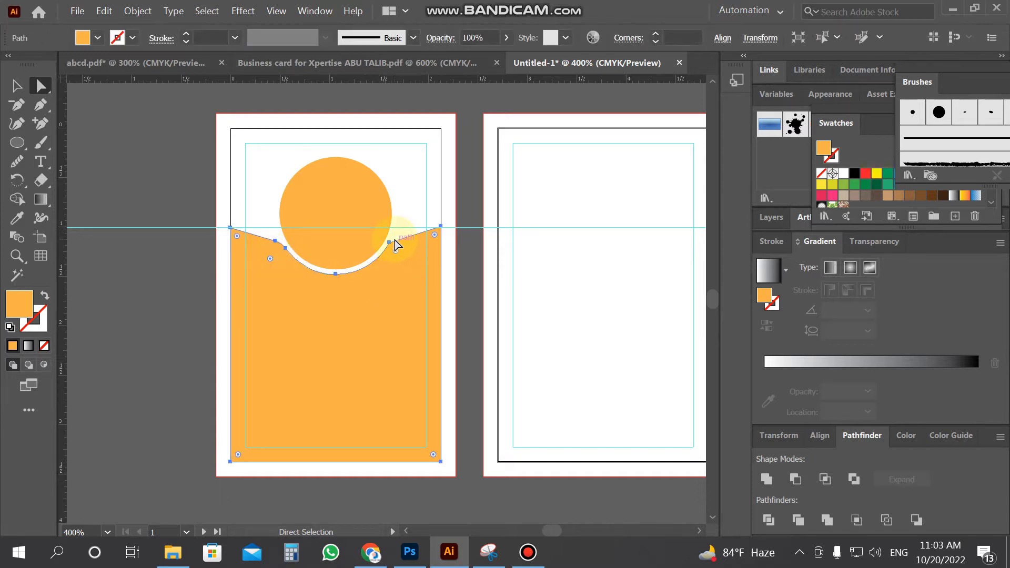
{"action": "left_click", "coordinate": [400, 234]}
{"action": "left_click_drag", "start_coordinate": [387, 242], "coordinate": [386, 254]}
{"action": "left_click", "coordinate": [395, 259]}
{"action": "left_click", "coordinate": [403, 235]}
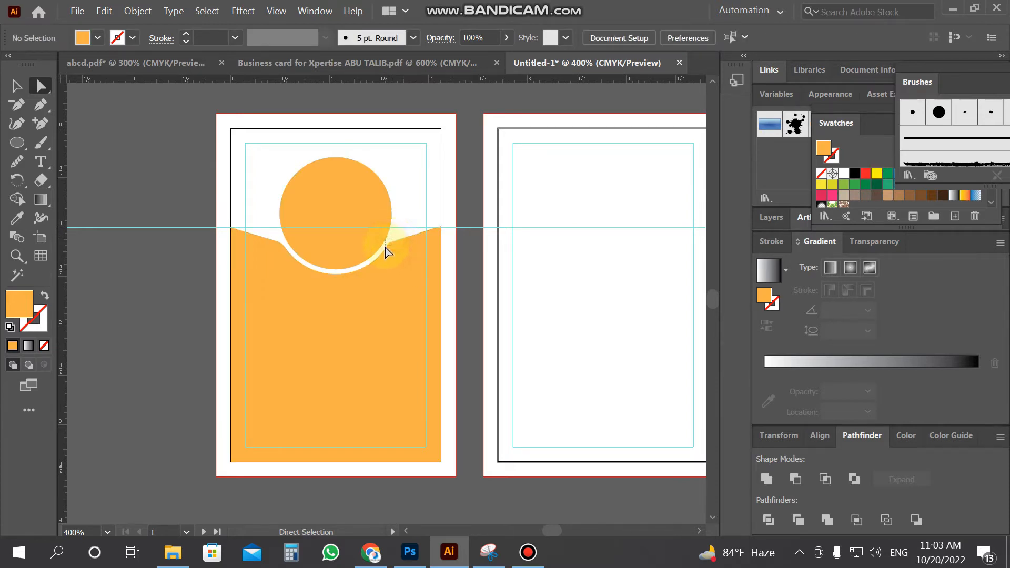
{"action": "left_click_drag", "start_coordinate": [390, 254], "coordinate": [390, 258]}
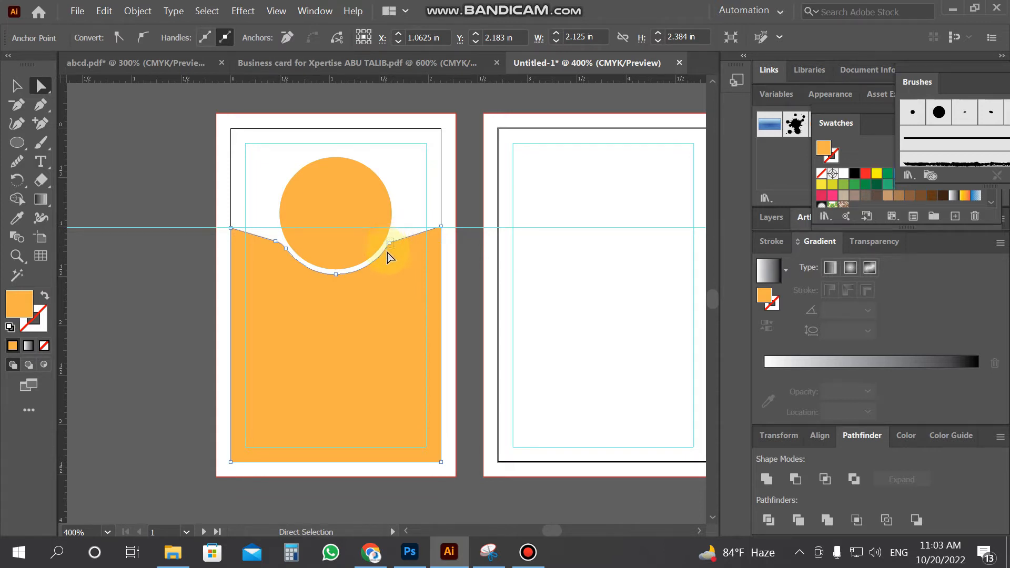
{"action": "mouse_move", "coordinate": [389, 270]}
{"action": "left_mouse_down"}
{"action": "mouse_move", "coordinate": [401, 255]}
{"action": "mouse_move", "coordinate": [407, 264]}
{"action": "left_mouse_up"}
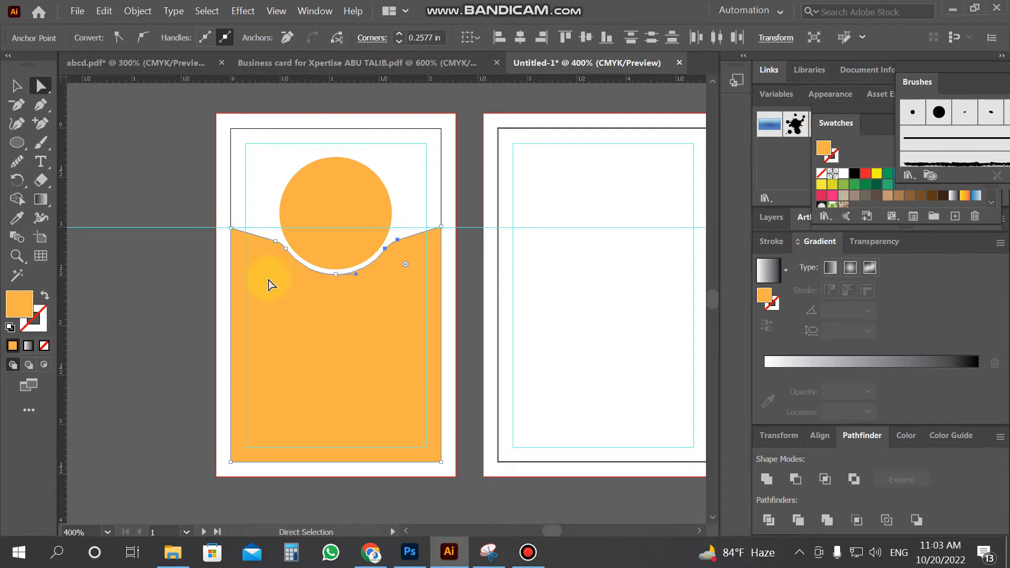
{"action": "left_click", "coordinate": [23, 90]}
{"action": "left_click", "coordinate": [160, 165]}
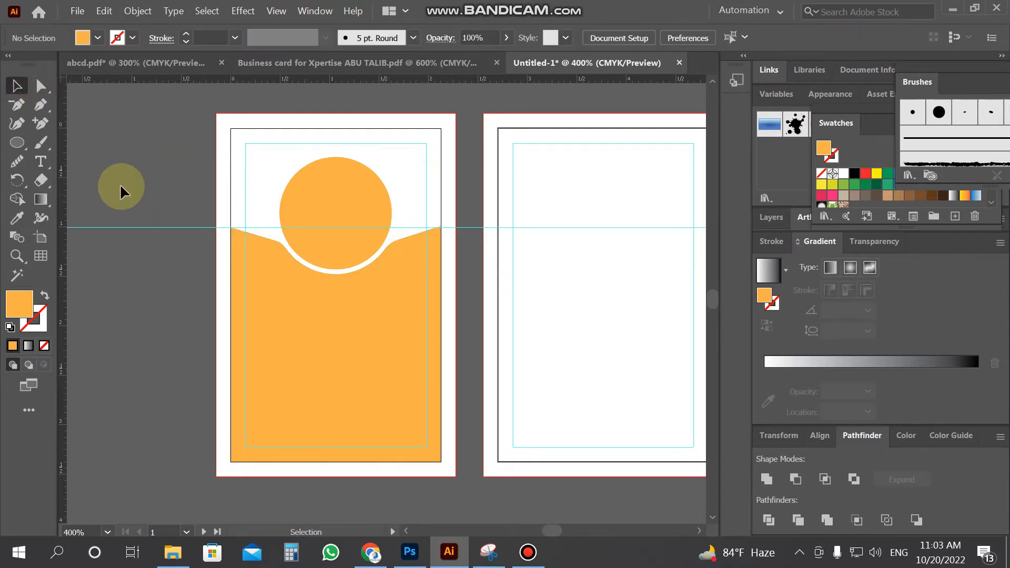
Draw a dark rectangle the size of the front card and park it on the right page
{"action": "left_click_drag", "start_coordinate": [24, 146], "coordinate": [79, 142]}
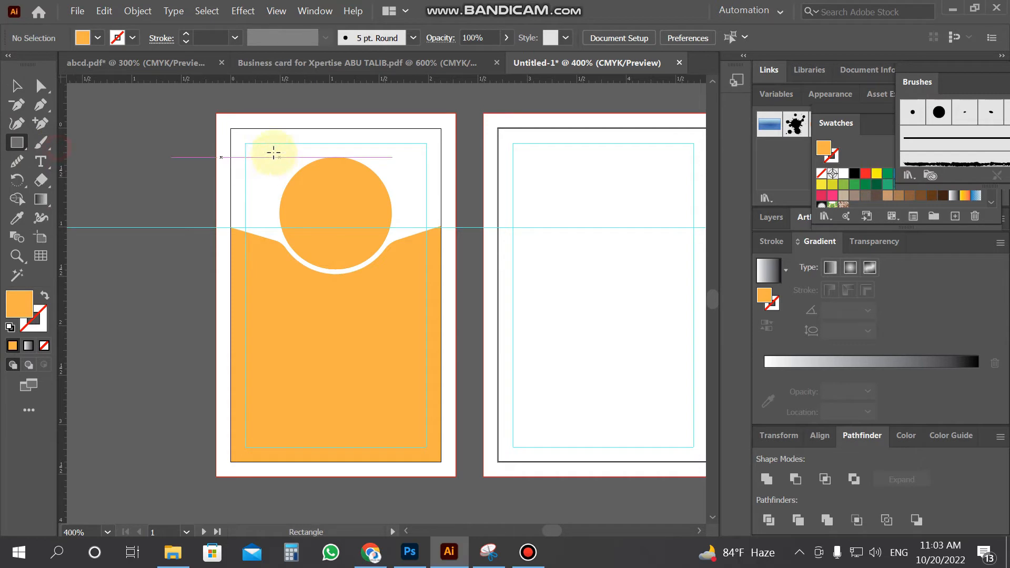
{"action": "left_click_drag", "start_coordinate": [232, 128], "coordinate": [441, 462]}
{"action": "key", "text": "v"}
{"action": "left_click_drag", "start_coordinate": [295, 323], "coordinate": [505, 322]}
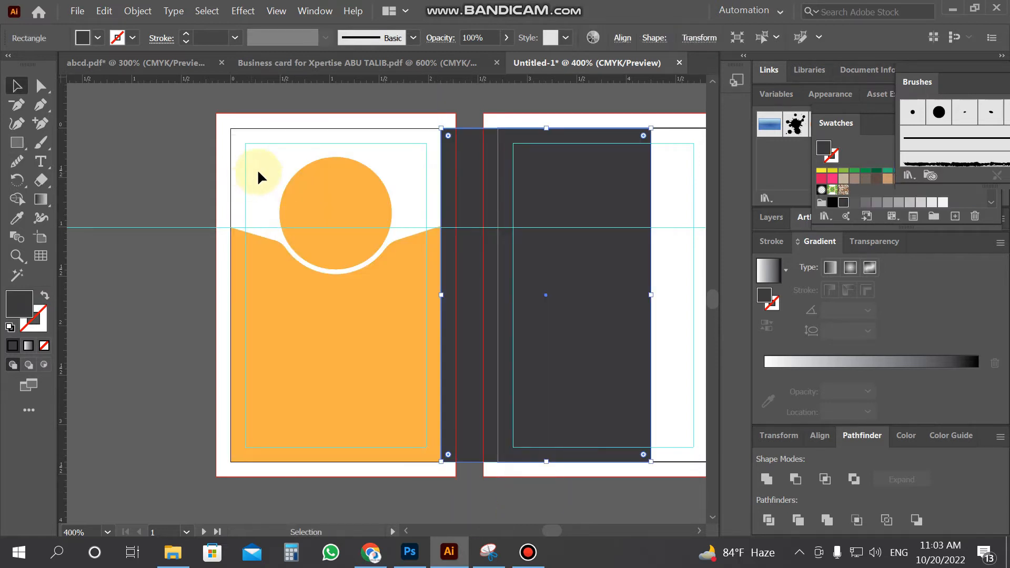
{"action": "left_click", "coordinate": [256, 169]}
{"action": "key", "text": "ctrl+shift+a"}
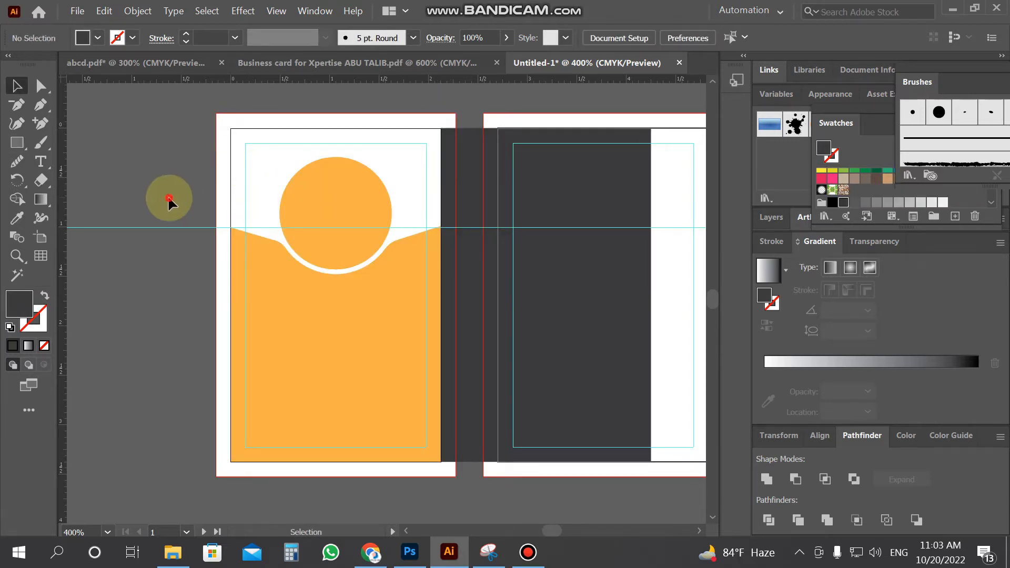
Bring the orange panel and circle to the front, then move the dark rectangle onto the front card
{"action": "left_click", "coordinate": [309, 324]}
{"action": "left_click", "coordinate": [340, 185], "text": "shift"}
{"action": "right_click", "coordinate": [362, 219]}
{"action": "mouse_move", "coordinate": [453, 462]}
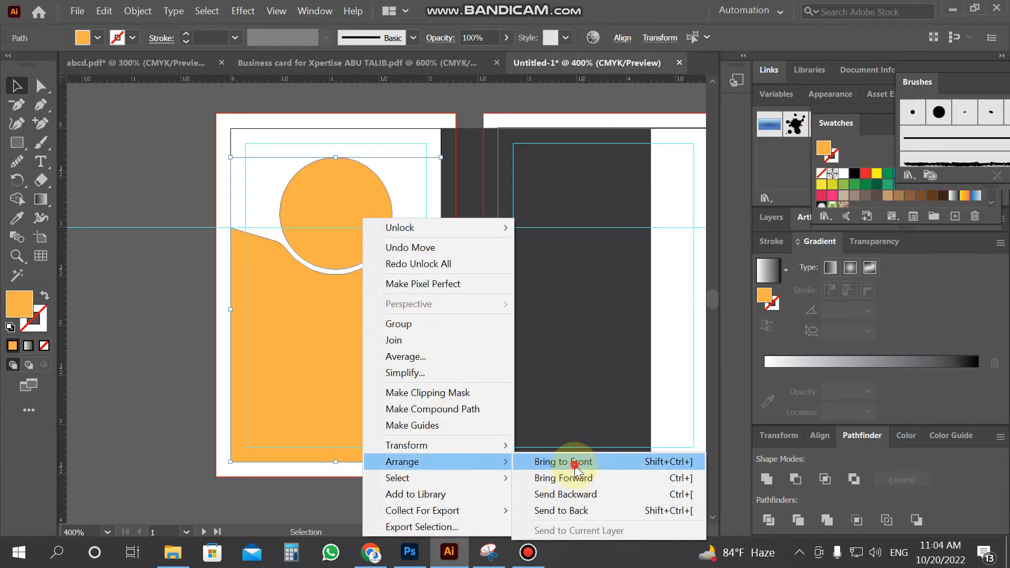
{"action": "left_click", "coordinate": [576, 461]}
{"action": "left_click_drag", "start_coordinate": [610, 331], "coordinate": [389, 327]}
Shrink the orange circle slightly and nudge it down two steps so a dark ring surrounds it
{"action": "left_click", "coordinate": [135, 362]}
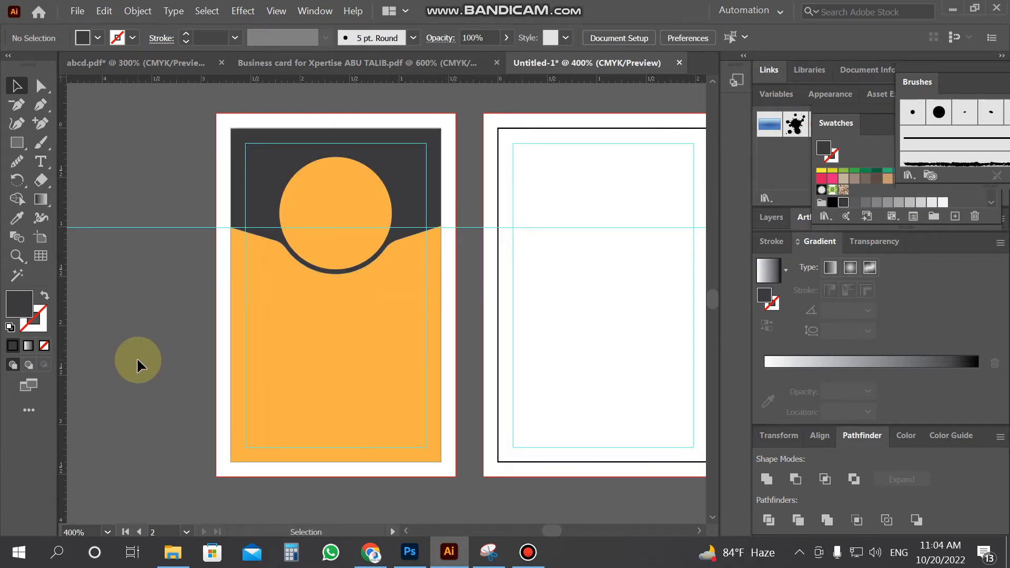
{"action": "left_click", "coordinate": [333, 251]}
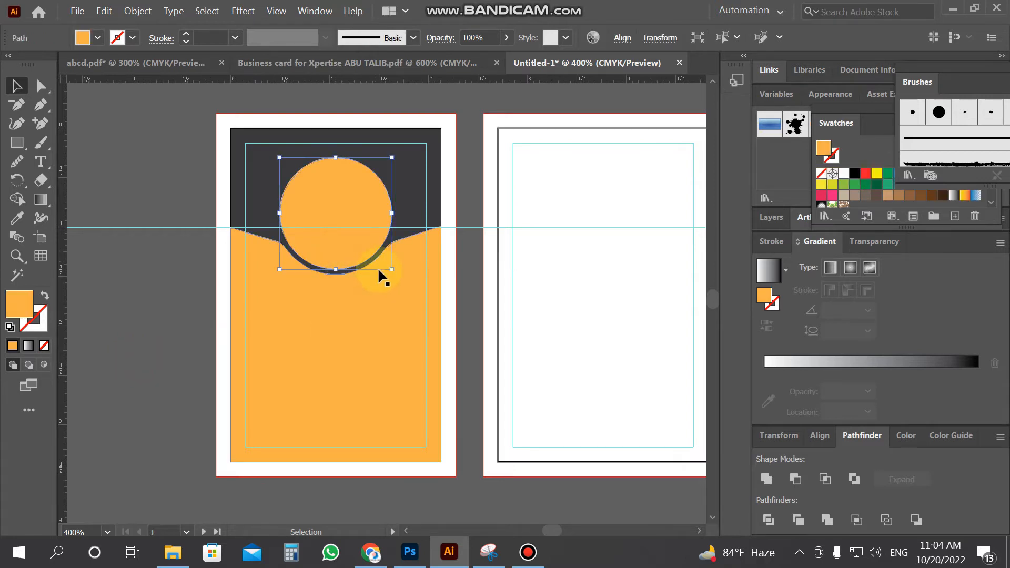
{"action": "left_click_drag", "start_coordinate": [392, 270], "coordinate": [383, 262]}
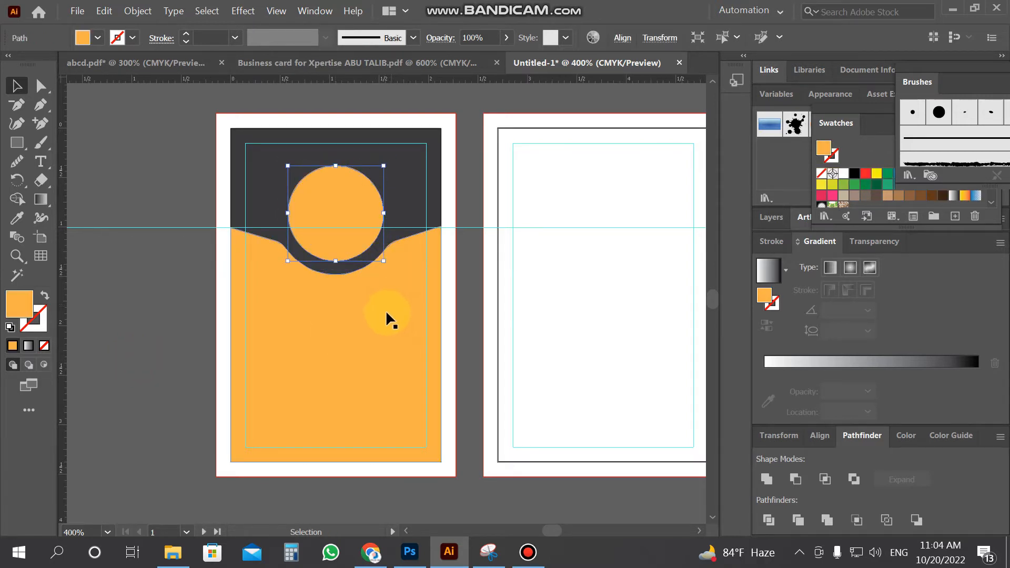
{"action": "key", "text": "Down"}
{"action": "key", "text": "Down"}
{"action": "key", "text": "Down"}
{"action": "key", "text": "Down"}
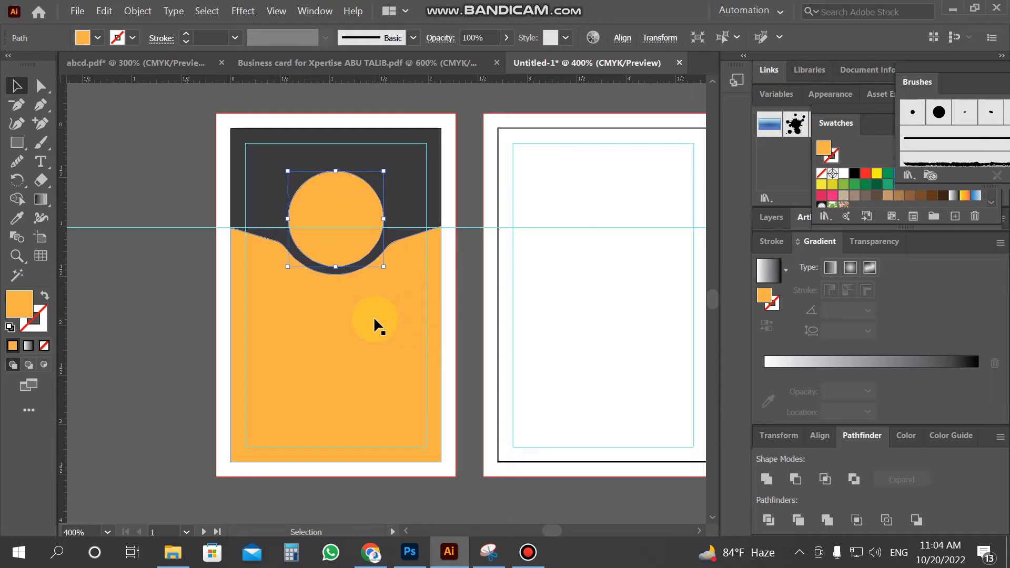
{"action": "key", "text": "Down"}
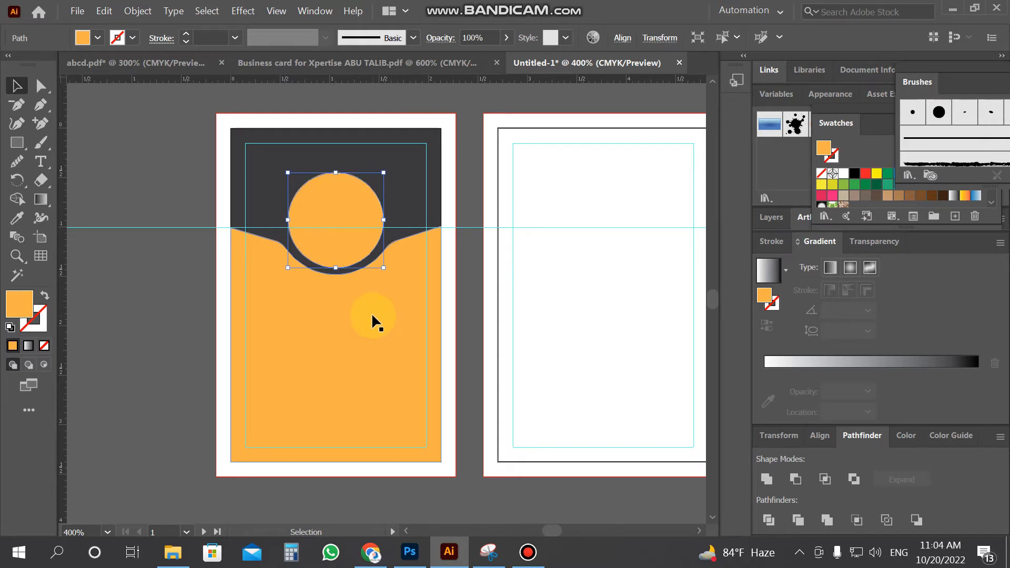
{"action": "left_click", "coordinate": [142, 363]}
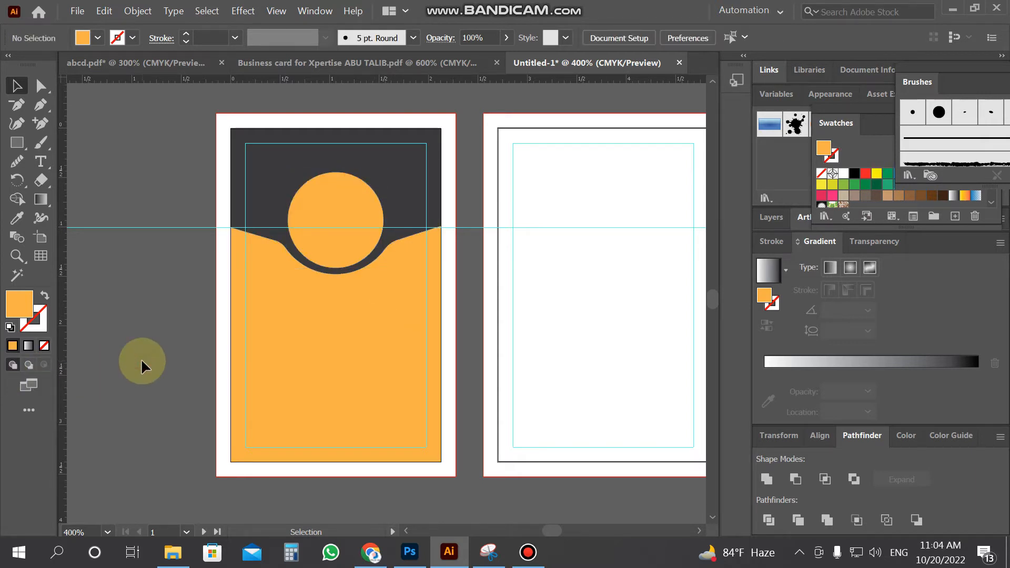
{"action": "scroll", "coordinate": [157, 362], "scroll_direction": "down", "scroll_amount": 2}
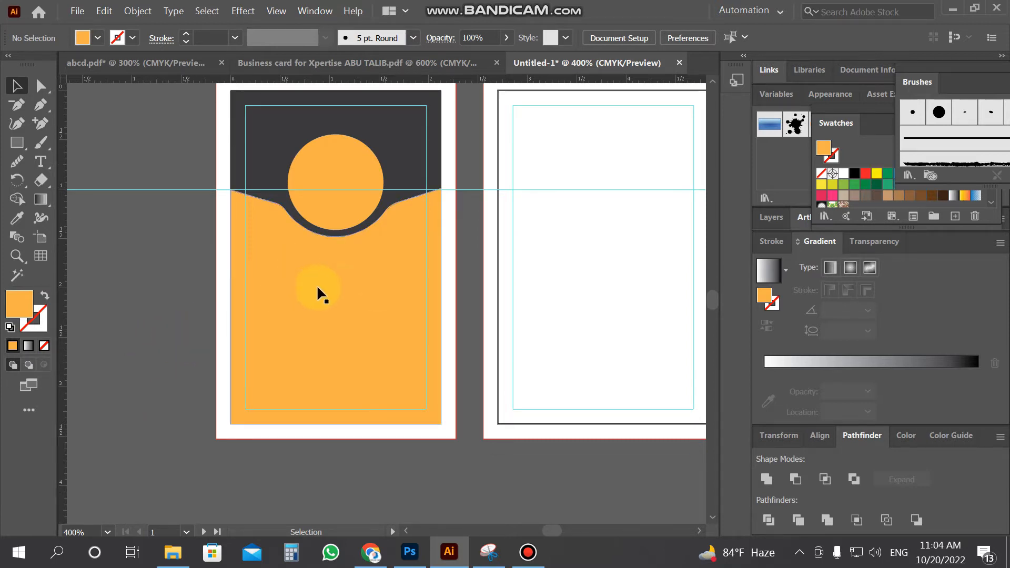
{"action": "key", "text": "z"}
{"action": "left_click", "coordinate": [382, 284], "text": "alt"}
Set the back card's white background rectangle to a 0 pt stroke
{"action": "left_click", "coordinate": [16, 85]}
{"action": "left_click", "coordinate": [548, 208]}
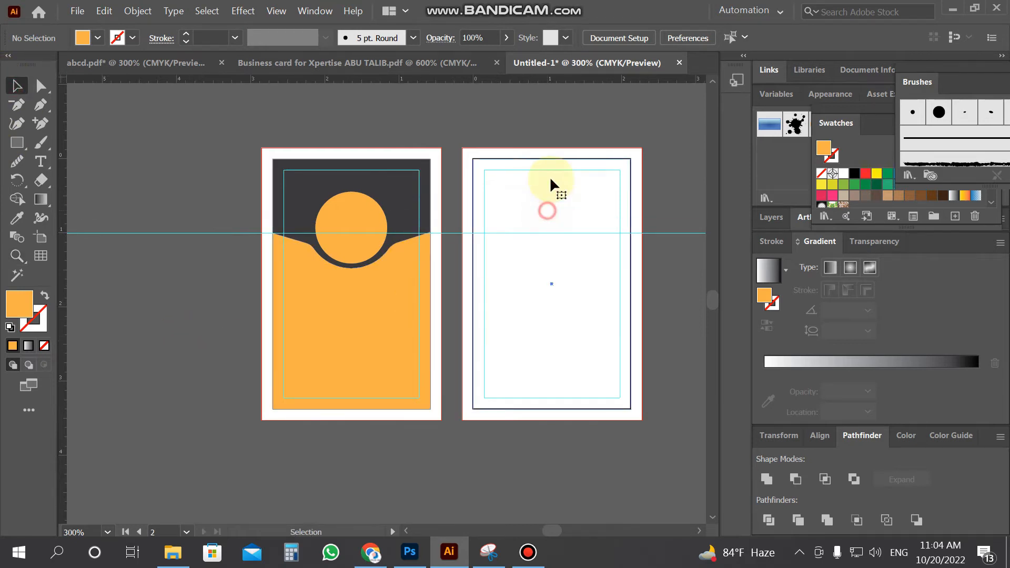
{"action": "left_click", "coordinate": [132, 38]}
{"action": "left_click", "coordinate": [185, 42]}
{"action": "left_click", "coordinate": [185, 42]}
{"action": "left_click", "coordinate": [185, 42]}
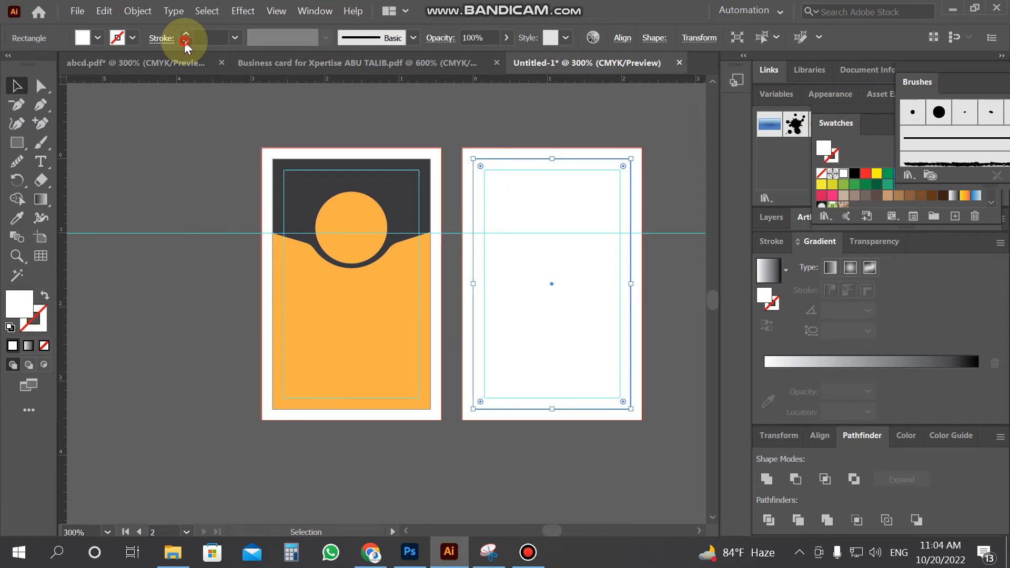
{"action": "left_click", "coordinate": [181, 147]}
Lock the white background rectangle with Object > Lock > Selection
{"action": "left_click", "coordinate": [530, 175]}
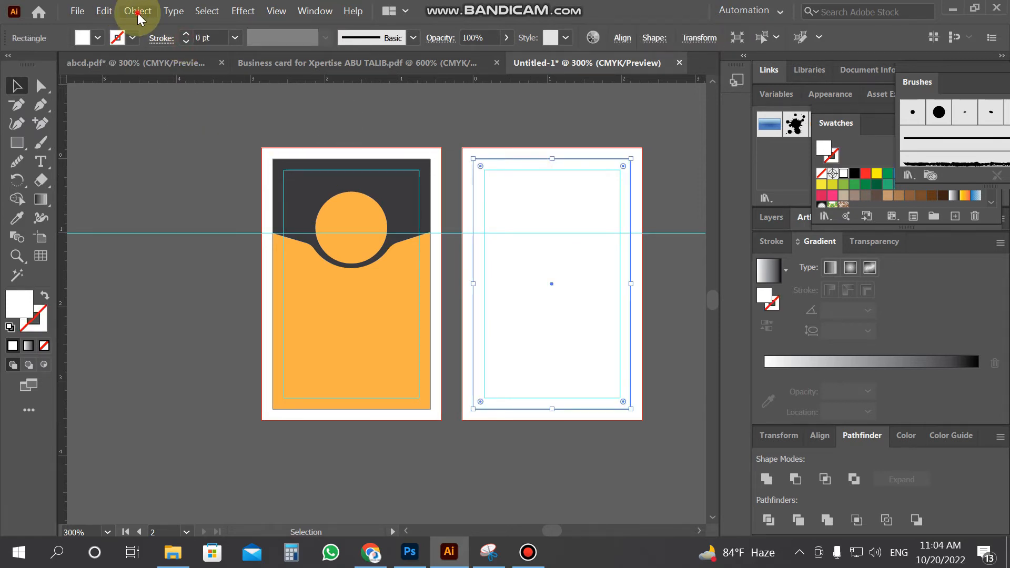
{"action": "left_click", "coordinate": [138, 11]}
{"action": "left_click", "coordinate": [232, 96]}
{"action": "left_click", "coordinate": [401, 94]}
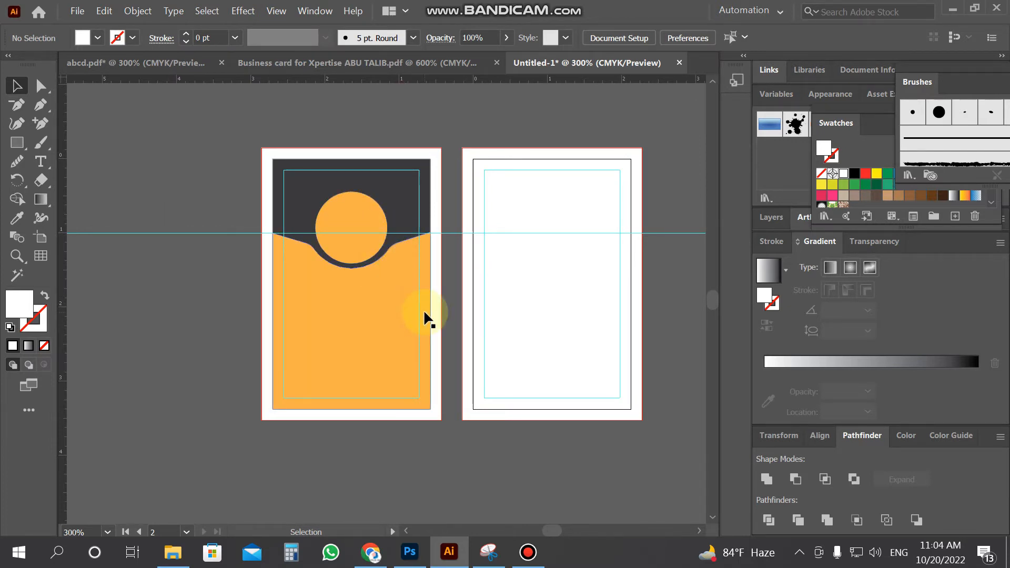
{"action": "left_click", "coordinate": [364, 314]}
Copy the front design onto the back card, flip it vertically, and delete the copied circle
{"action": "left_click_drag", "start_coordinate": [239, 167], "coordinate": [521, 284]}
{"action": "left_click_drag", "start_coordinate": [548, 159], "coordinate": [541, 411]}
{"action": "left_click", "coordinate": [581, 322]}
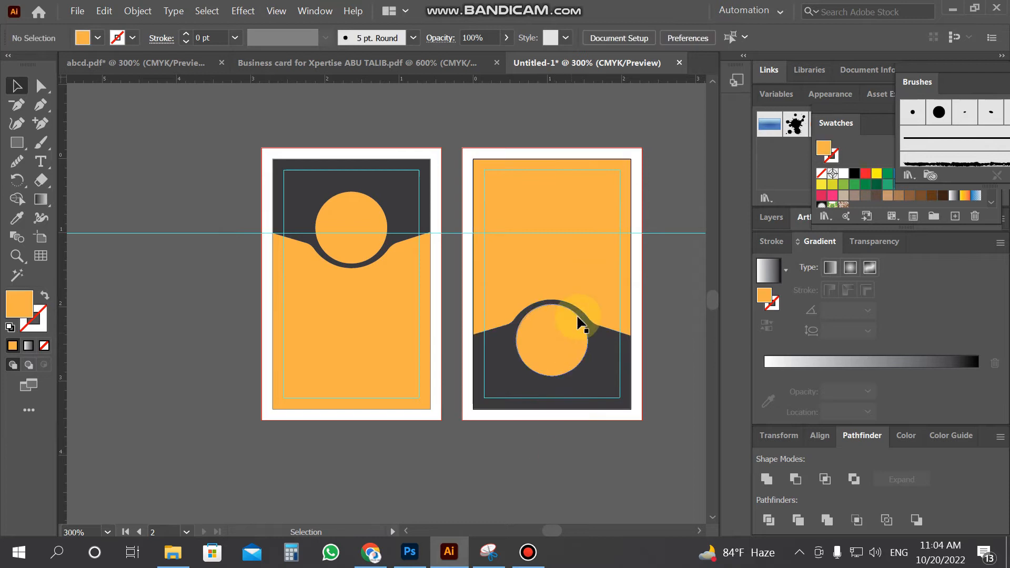
{"action": "left_click_drag", "start_coordinate": [575, 331], "coordinate": [585, 392]}
{"action": "key", "text": "Delete"}
Select the back card's orange panel and open the Effect menu
{"action": "left_click", "coordinate": [585, 307]}
{"action": "left_click", "coordinate": [673, 406]}
{"action": "left_click", "coordinate": [585, 257]}
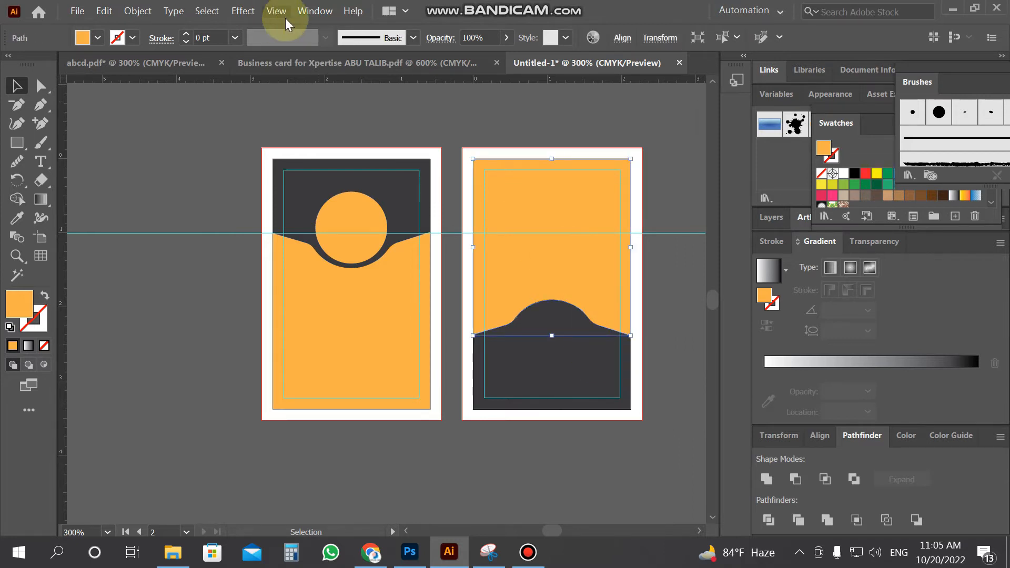
{"action": "left_click", "coordinate": [249, 13]}
Apply a black 15% Multiply drop shadow with 0 in X offset and a small Y offset
{"action": "mouse_move", "coordinate": [316, 212]}
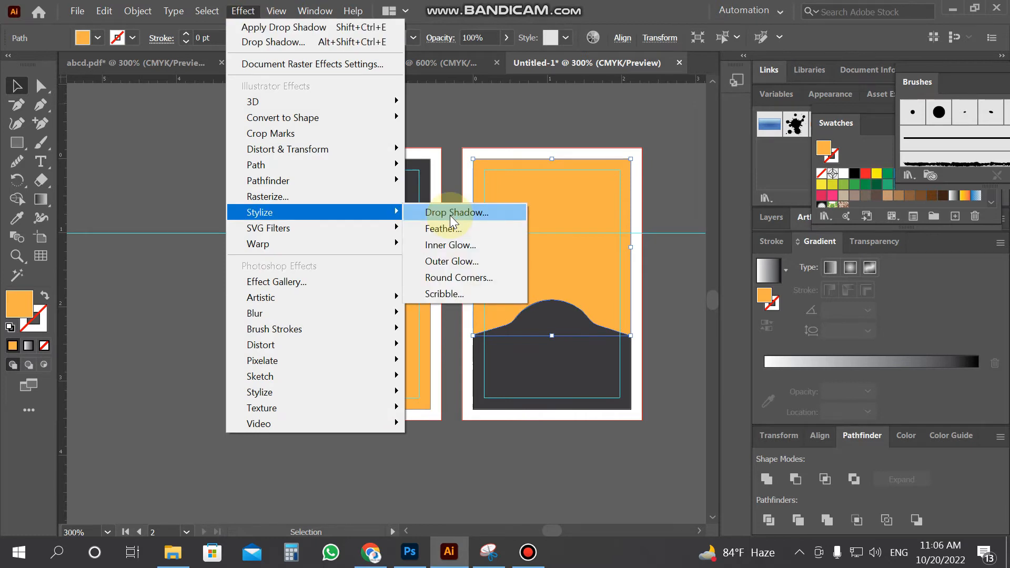
{"action": "left_click", "coordinate": [451, 213]}
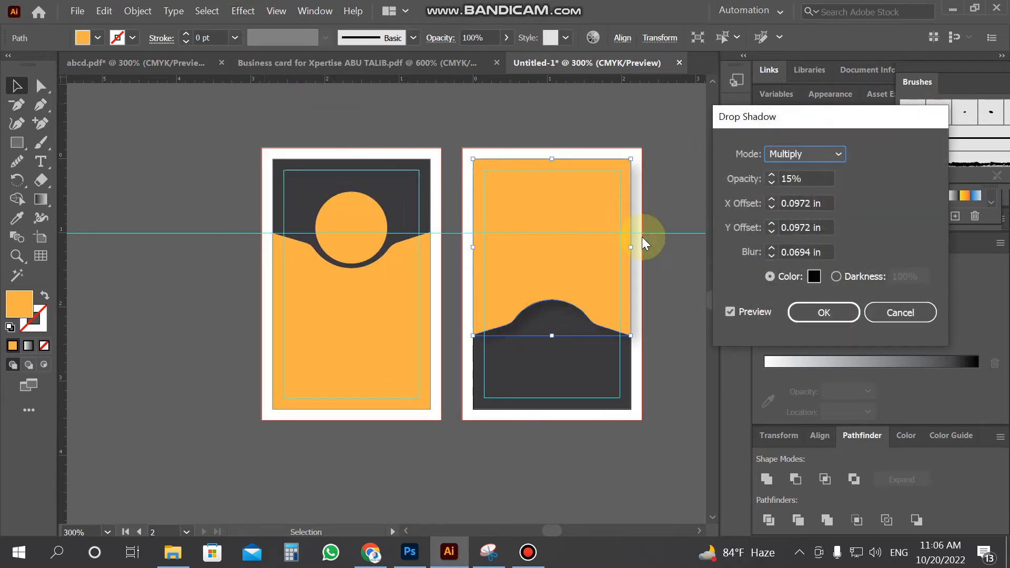
{"action": "left_click", "coordinate": [782, 278]}
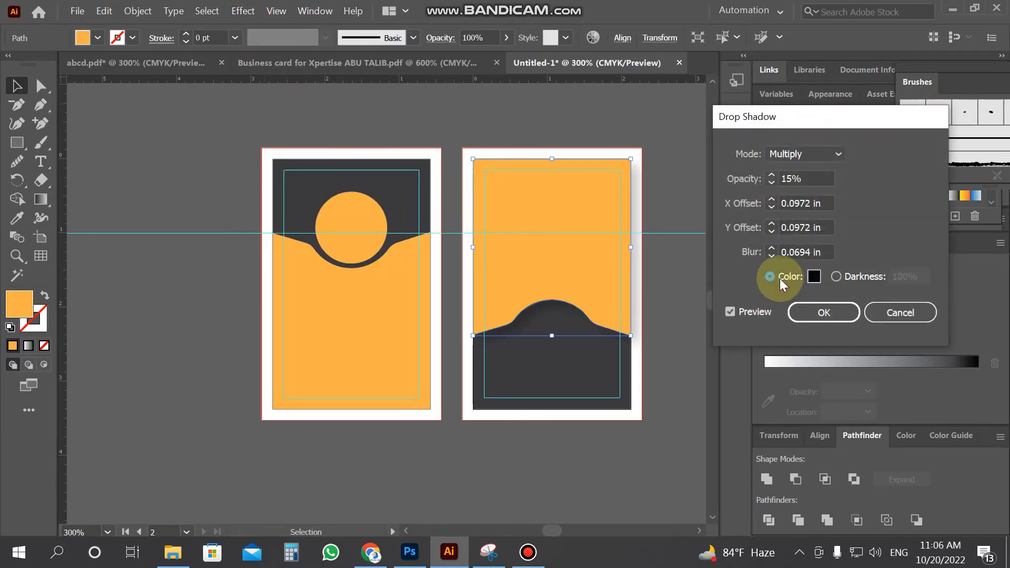
{"action": "left_click", "coordinate": [731, 312]}
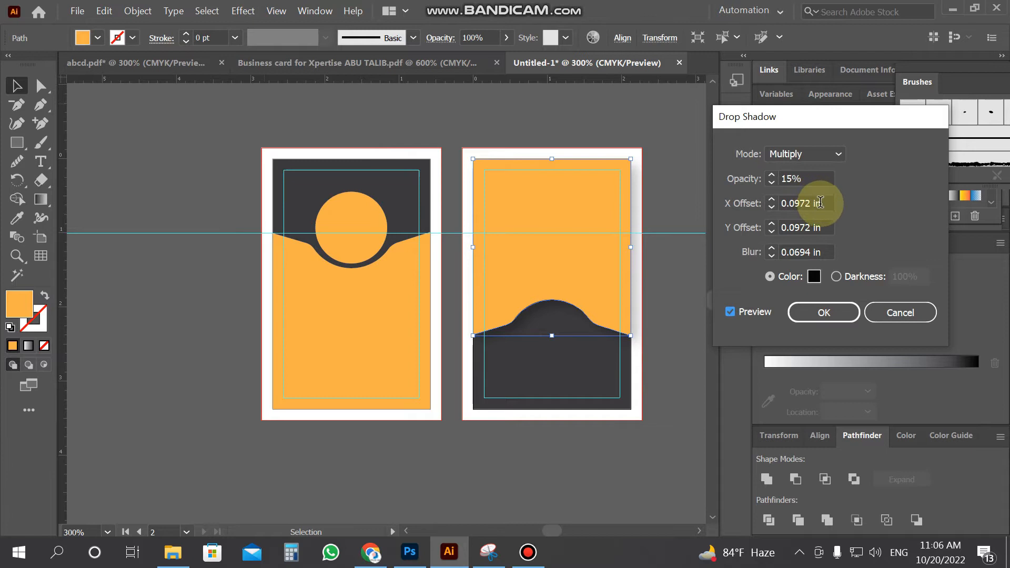
{"action": "left_click", "coordinate": [772, 207]}
{"action": "left_click", "coordinate": [771, 202]}
{"action": "left_click", "coordinate": [772, 202]}
{"action": "left_click", "coordinate": [772, 202]}
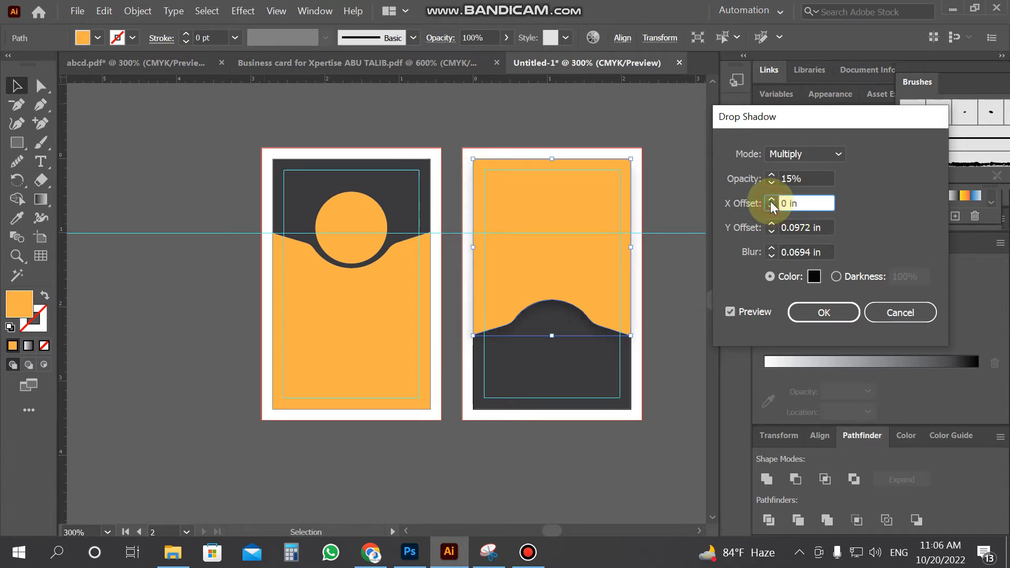
{"action": "left_click", "coordinate": [772, 232]}
{"action": "left_click", "coordinate": [772, 232]}
{"action": "left_click", "coordinate": [772, 224]}
{"action": "left_click", "coordinate": [772, 231]}
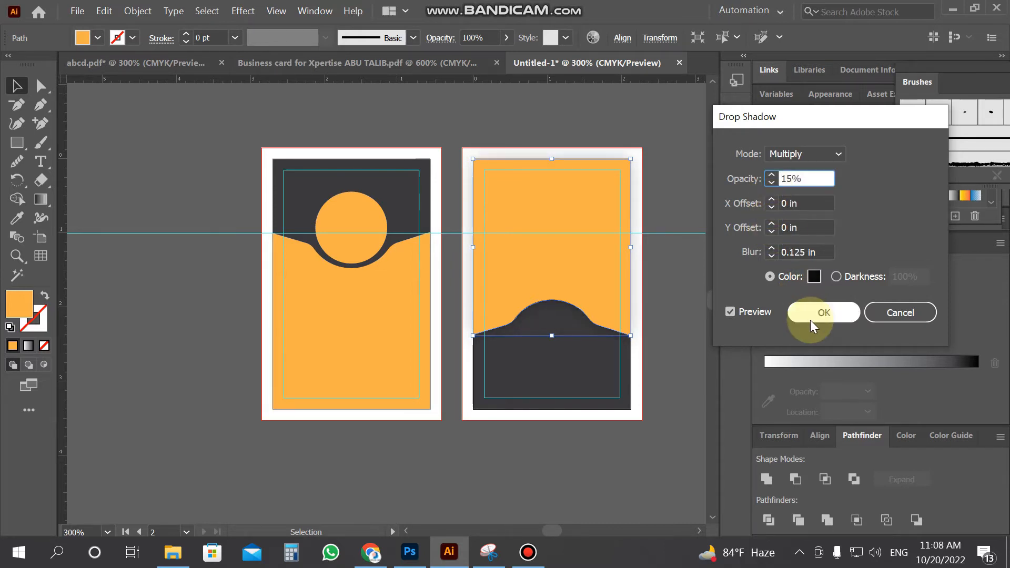
{"action": "left_click", "coordinate": [818, 314]}
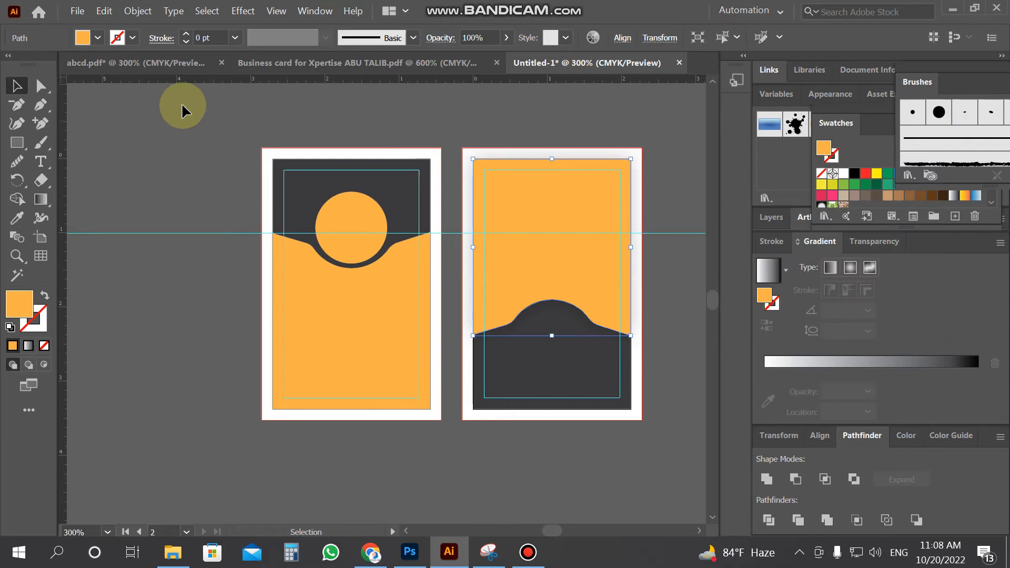
Check the back card's background and orange shapes, then clear the selection
{"action": "left_click", "coordinate": [174, 141]}
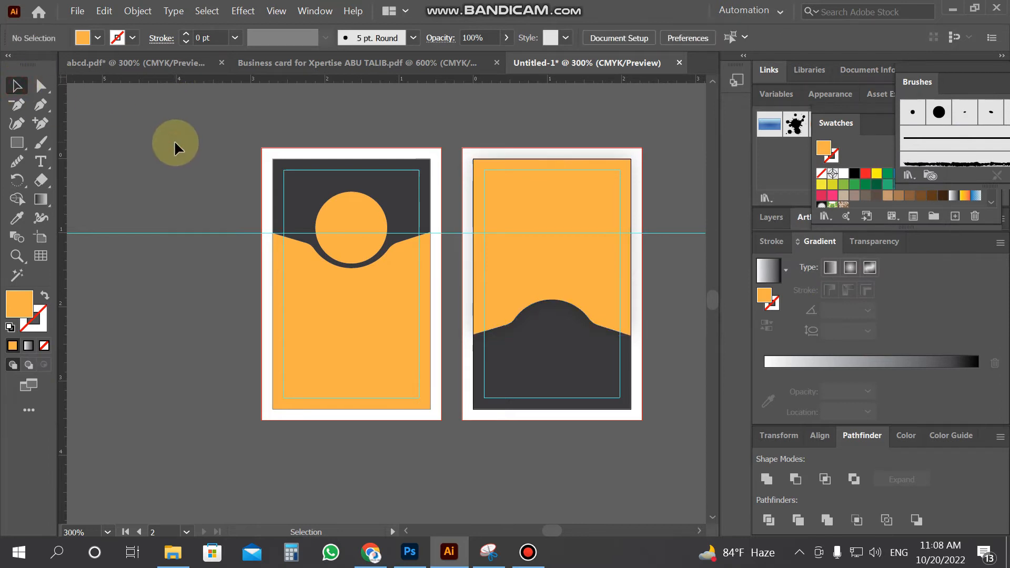
{"action": "left_click", "coordinate": [520, 331]}
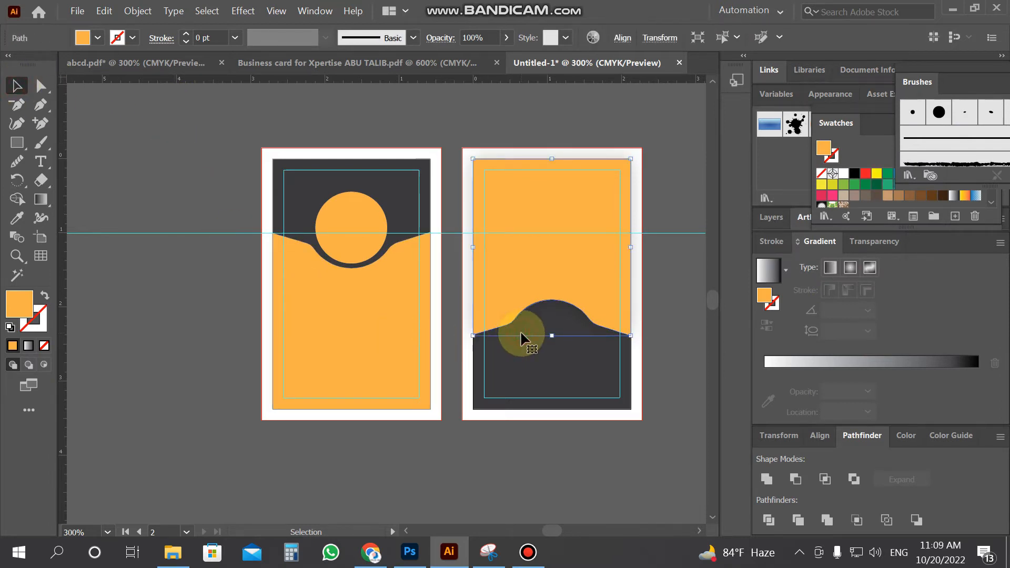
{"action": "left_click", "coordinate": [564, 380]}
{"action": "left_click", "coordinate": [582, 450]}
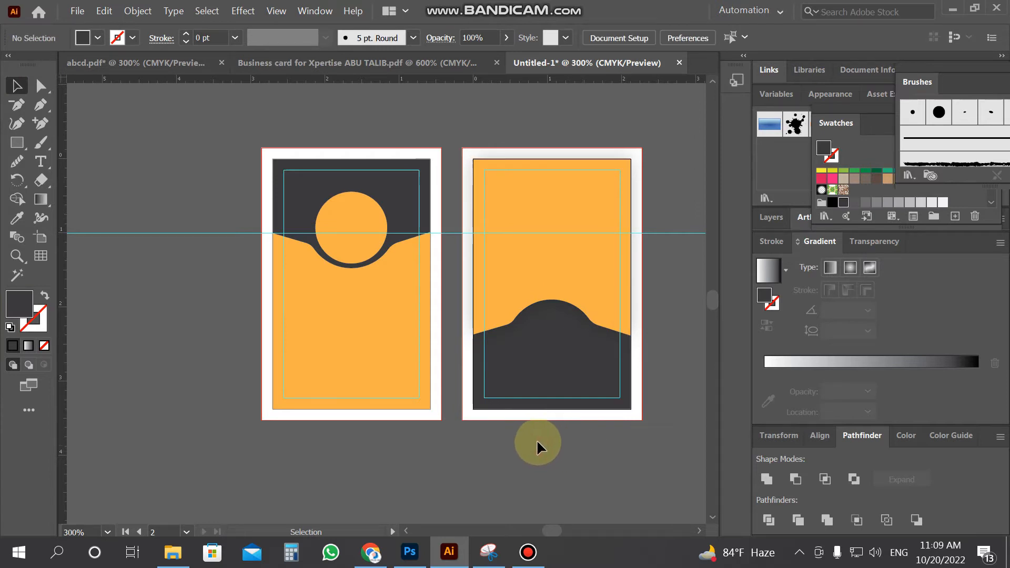
{"action": "left_click", "coordinate": [301, 347]}
{"action": "left_click", "coordinate": [221, 345]}
Open photo pixel.jpg from the New Volume (G:) drive
{"action": "left_click", "coordinate": [87, 18]}
{"action": "left_click", "coordinate": [91, 56]}
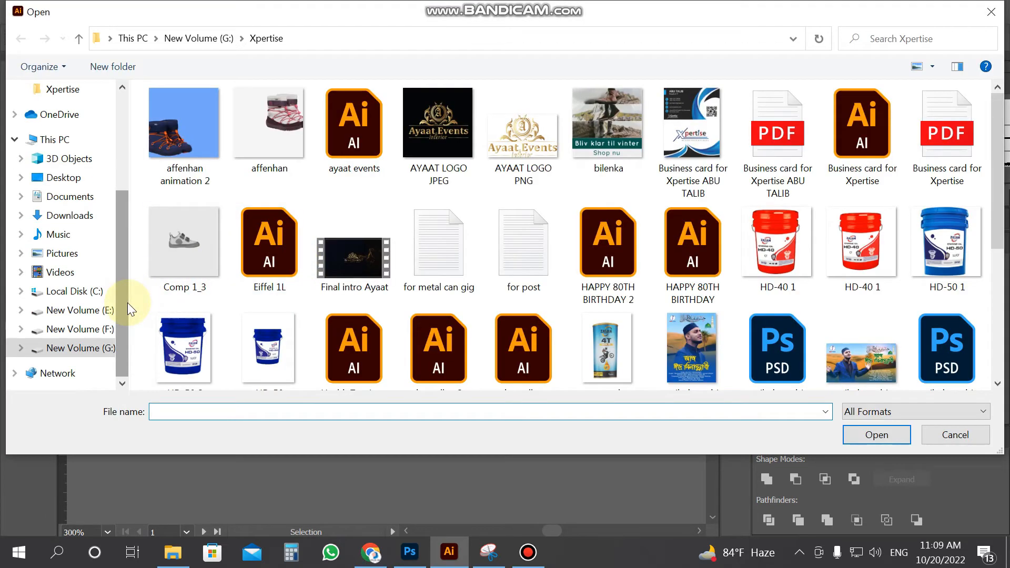
{"action": "left_click", "coordinate": [100, 347]}
{"action": "scroll", "coordinate": [697, 274], "scroll_direction": "down", "scroll_amount": 5}
{"action": "scroll", "coordinate": [681, 270], "scroll_direction": "down", "scroll_amount": 15}
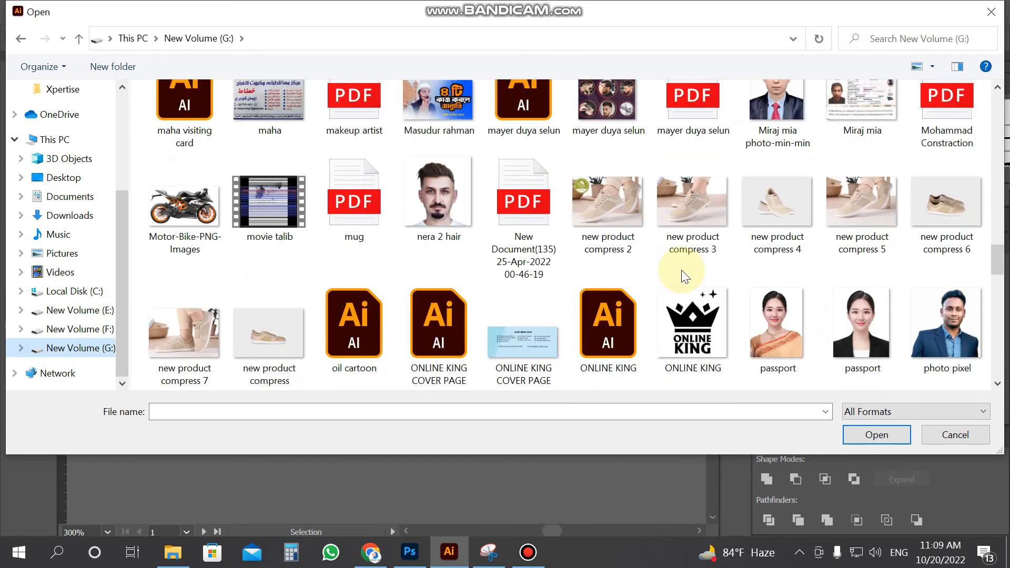
{"action": "double_click", "coordinate": [946, 323]}
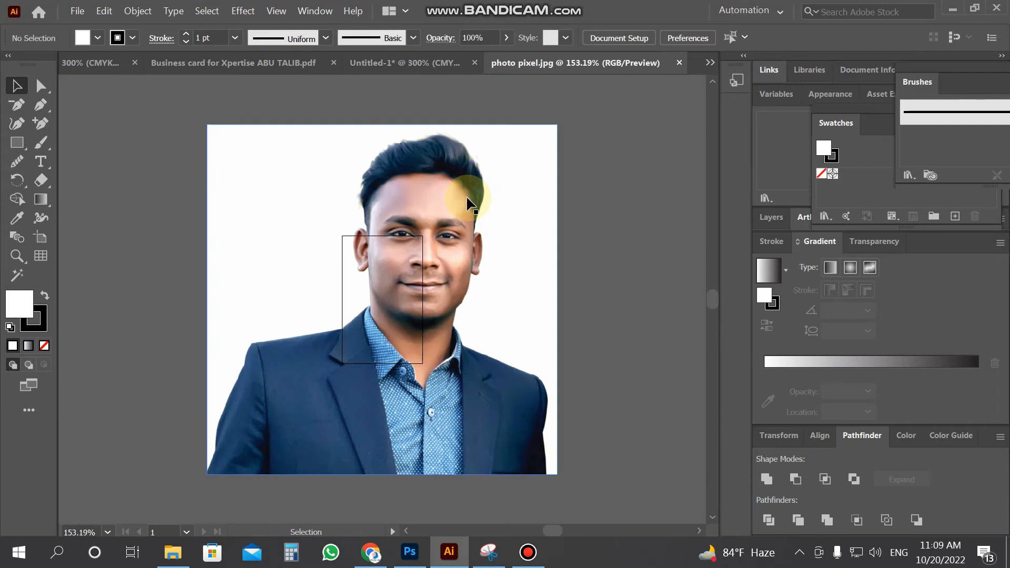
Drag the photo into the ID card document and shrink it to a small size
{"action": "left_click_drag", "start_coordinate": [467, 200], "coordinate": [167, 239]}
{"action": "key", "text": "z"}
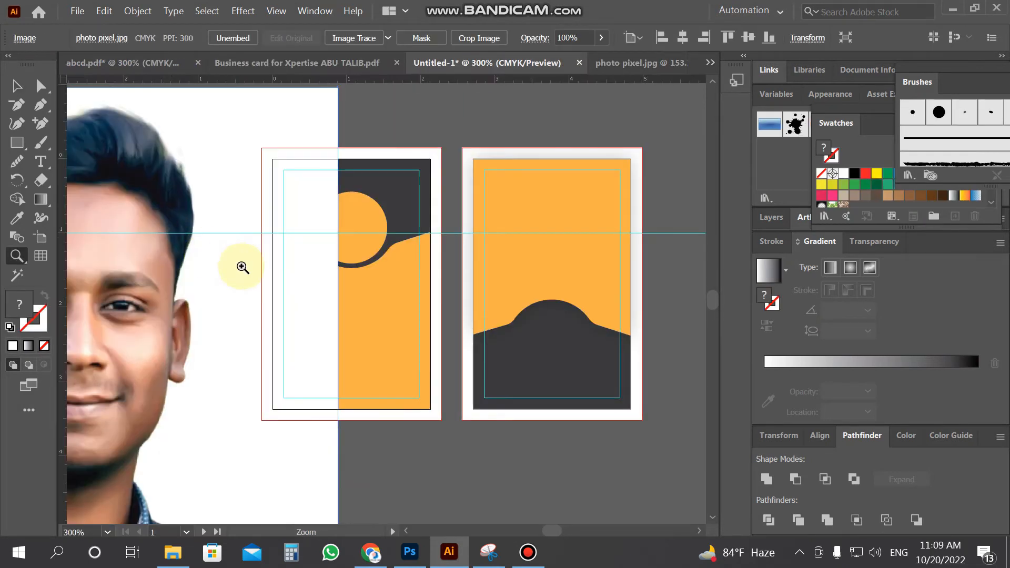
{"action": "left_click", "coordinate": [241, 265], "text": "alt"}
{"action": "left_click", "coordinate": [16, 86]}
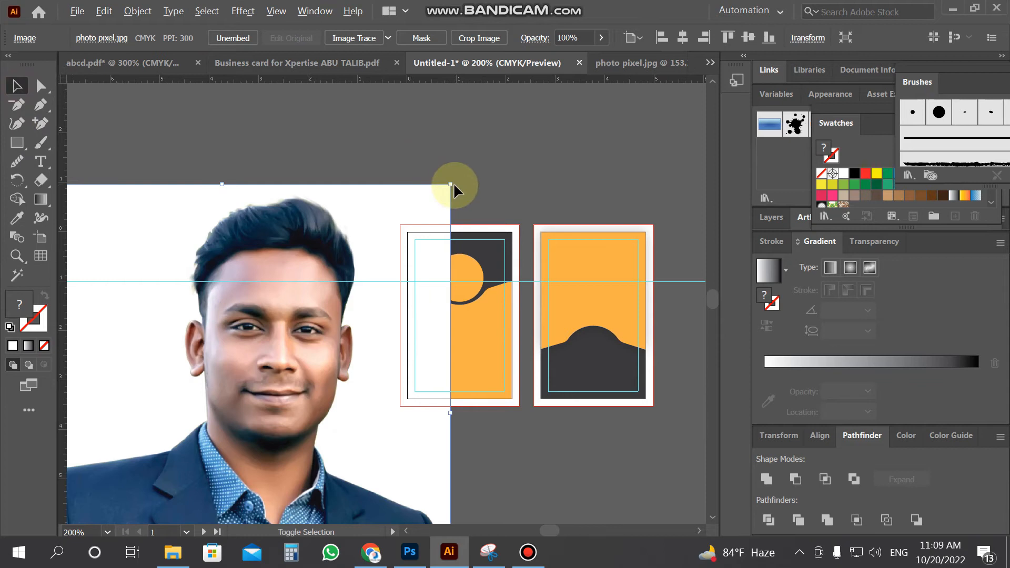
{"action": "left_click_drag", "start_coordinate": [450, 184], "coordinate": [358, 247]}
{"action": "key", "text": "z"}
{"action": "left_click", "coordinate": [368, 279]}
{"action": "left_click", "coordinate": [381, 290]}
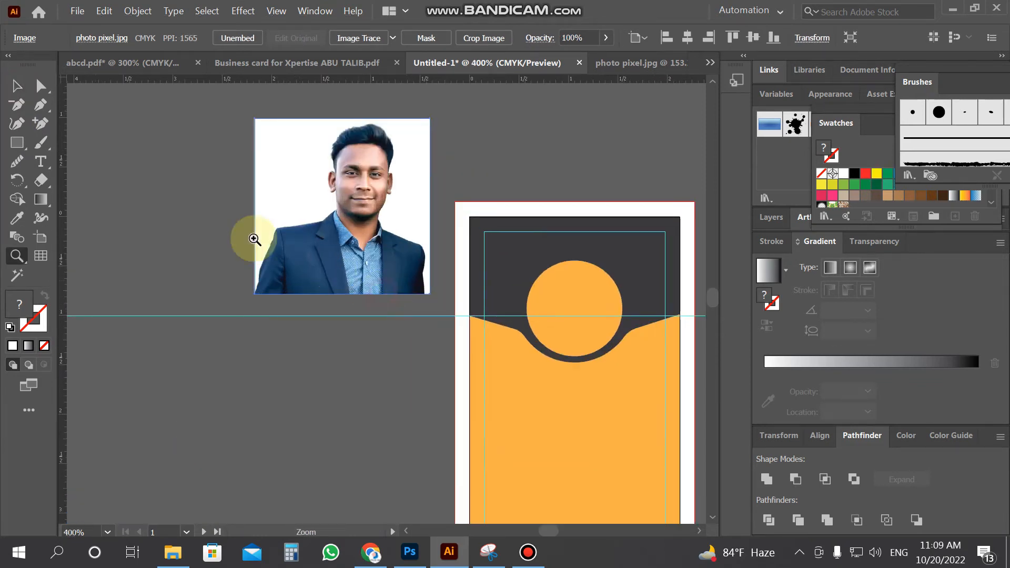
{"action": "left_click", "coordinate": [17, 89]}
Duplicate the orange circle beside the card and fit the photo over it at about 0.89 in
{"action": "left_click", "coordinate": [570, 292]}
{"action": "left_click_drag", "start_coordinate": [588, 304], "coordinate": [332, 356]}
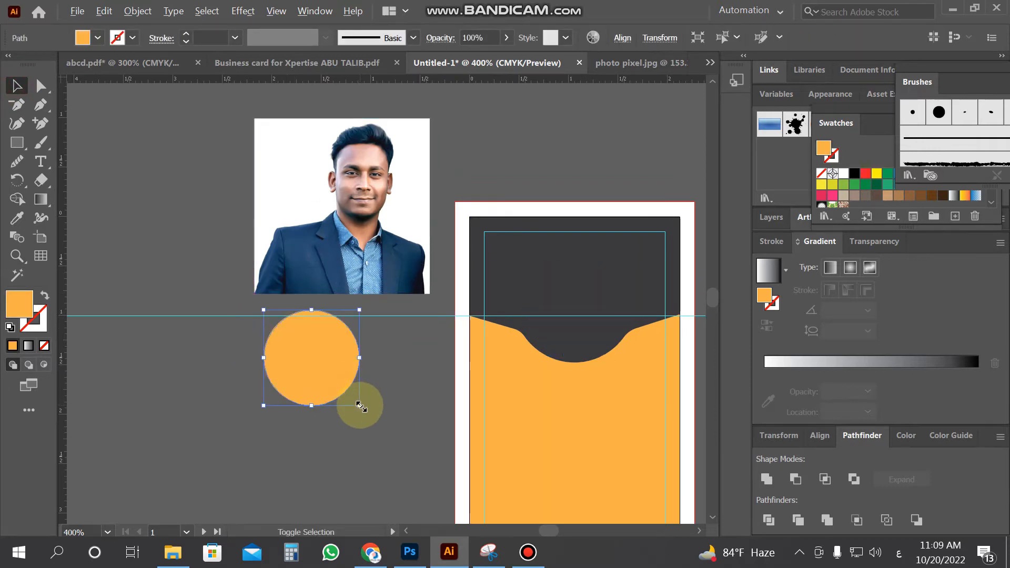
{"action": "key", "text": "ctrl+z"}
{"action": "left_click", "coordinate": [344, 391]}
{"action": "left_click_drag", "start_coordinate": [595, 310], "coordinate": [400, 424]}
{"action": "left_click", "coordinate": [412, 427]}
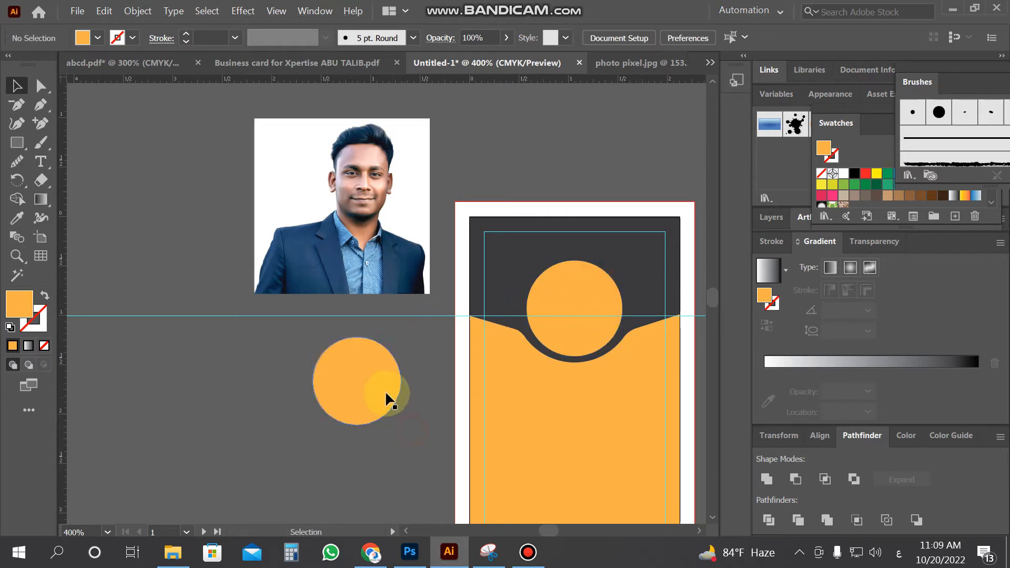
{"action": "left_click", "coordinate": [396, 180]}
{"action": "left_click_drag", "start_coordinate": [430, 120], "coordinate": [375, 173]}
{"action": "left_click_drag", "start_coordinate": [356, 208], "coordinate": [372, 390]}
{"action": "left_click_drag", "start_coordinate": [389, 347], "coordinate": [419, 346]}
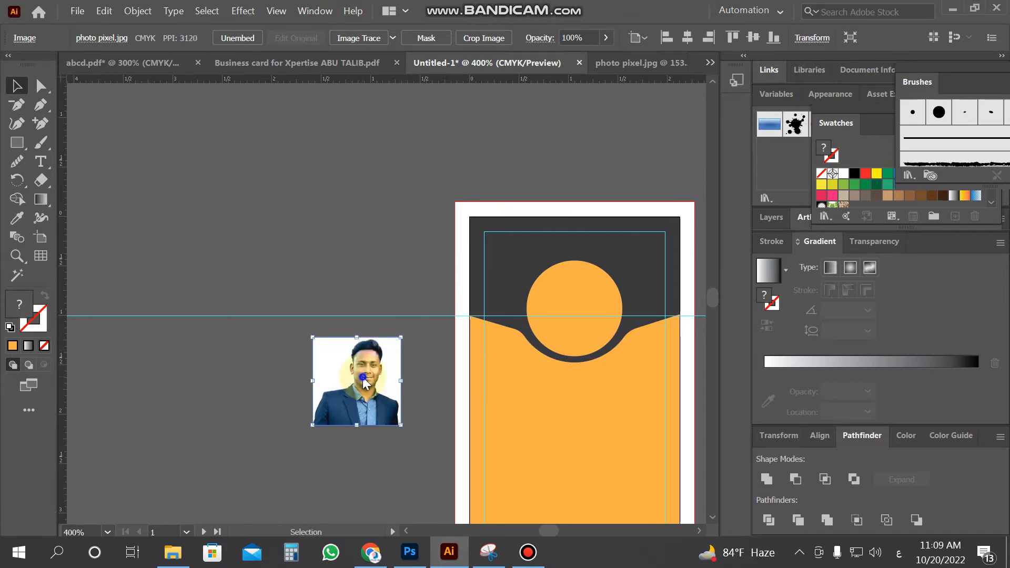
Send the photo behind the circle copy and try a clipping mask, then undo it
{"action": "right_click", "coordinate": [421, 346]}
{"action": "mouse_move", "coordinate": [421, 302]}
{"action": "left_click", "coordinate": [564, 350]}
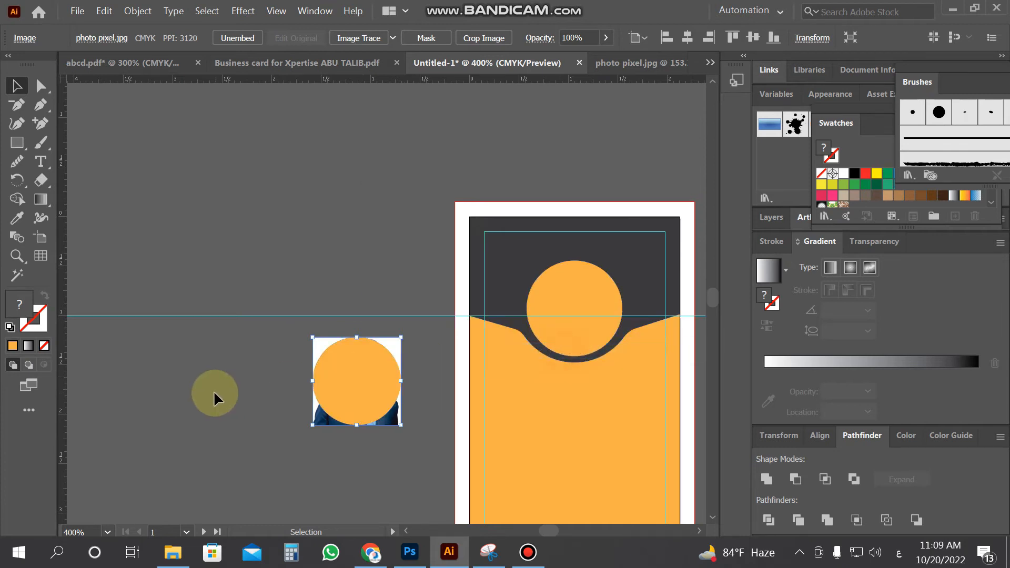
{"action": "left_click", "coordinate": [257, 363]}
{"action": "left_click_drag", "start_coordinate": [357, 419], "coordinate": [346, 383]}
{"action": "right_click", "coordinate": [346, 386]}
{"action": "left_click", "coordinate": [397, 276]}
{"action": "left_click", "coordinate": [255, 359]}
{"action": "left_click", "coordinate": [329, 378]}
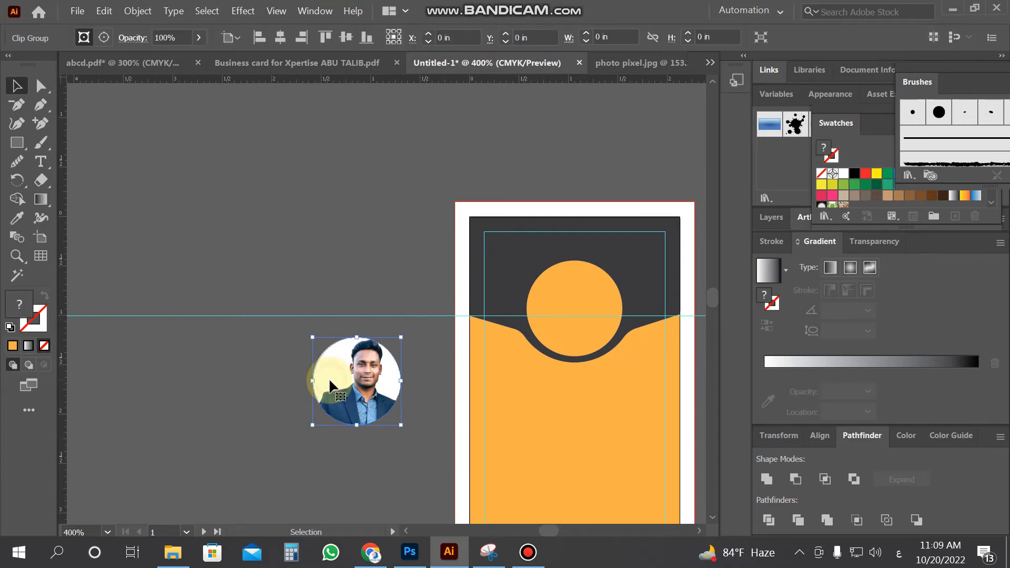
{"action": "key", "text": "ctrl+z"}
Resize the photo to about 0.96 in, clip it to the circle, and place it on the card's circle
{"action": "left_click", "coordinate": [239, 392]}
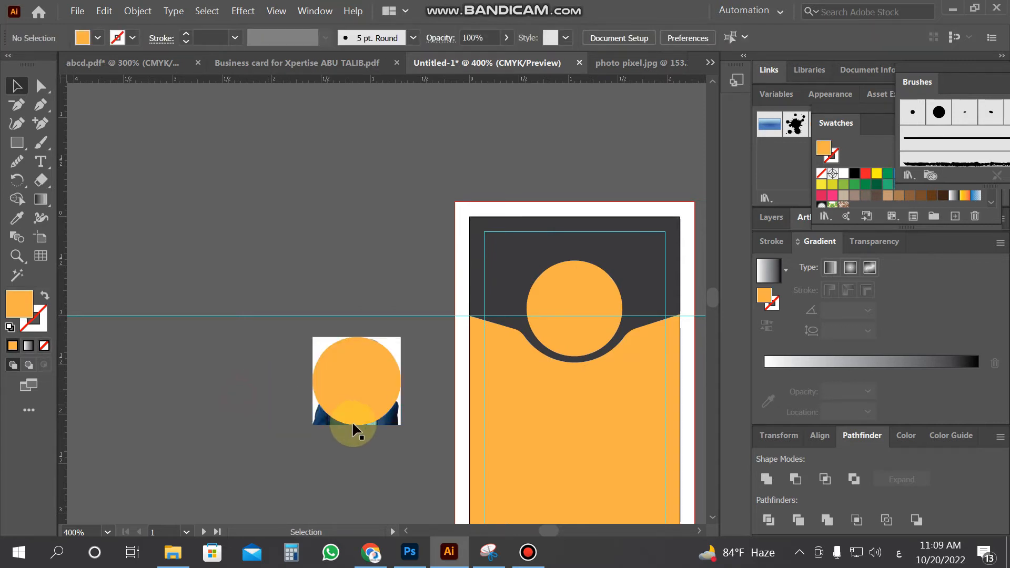
{"action": "left_click", "coordinate": [394, 425]}
{"action": "left_click_drag", "start_coordinate": [402, 426], "coordinate": [386, 434]}
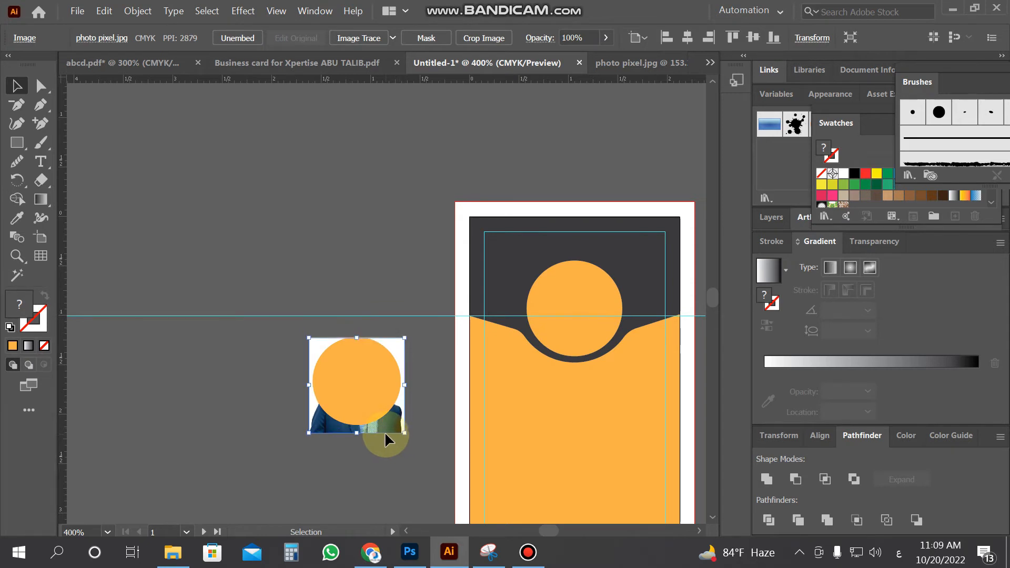
{"action": "left_click", "coordinate": [350, 380], "text": "shift"}
{"action": "right_click", "coordinate": [390, 381]}
{"action": "left_click", "coordinate": [463, 274]}
{"action": "left_click", "coordinate": [255, 370]}
{"action": "left_click_drag", "start_coordinate": [357, 410], "coordinate": [569, 324]}
{"action": "left_click", "coordinate": [313, 392]}
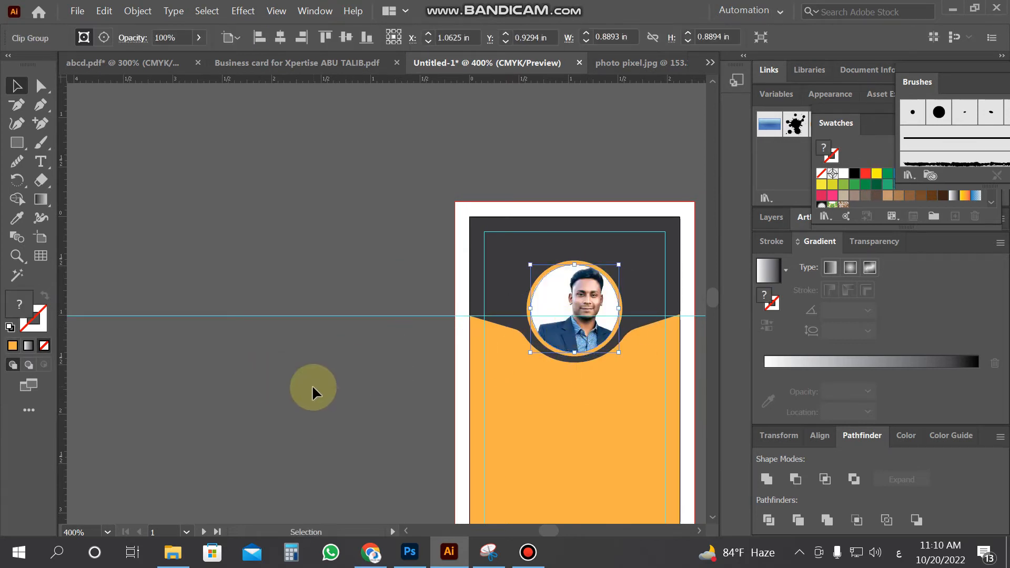
Zoom to frame both cards, then cancel the File Open dialog without opening anything
{"action": "key", "text": "z"}
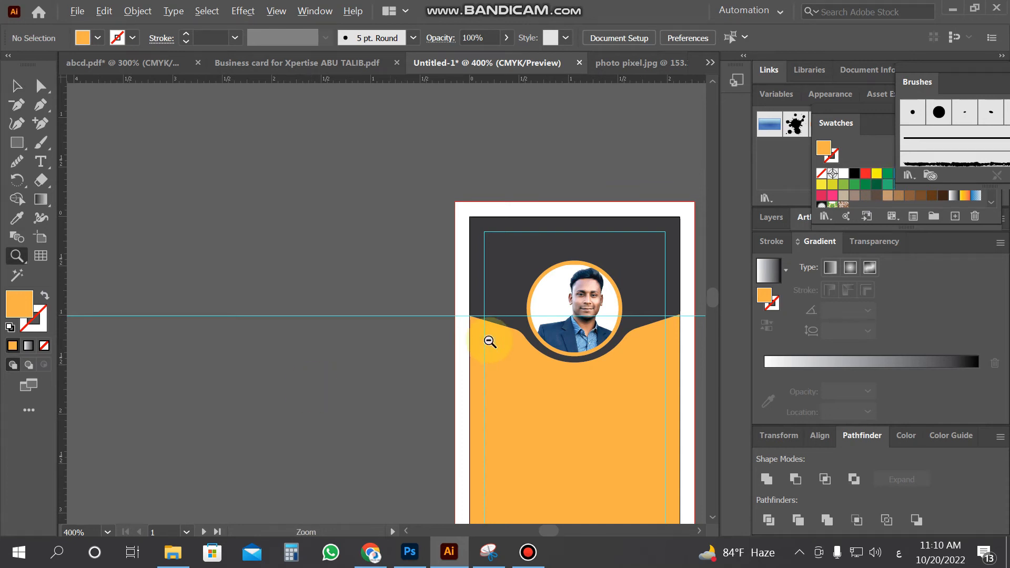
{"action": "left_click", "coordinate": [484, 352], "text": "alt"}
{"action": "left_click", "coordinate": [446, 343], "text": "alt"}
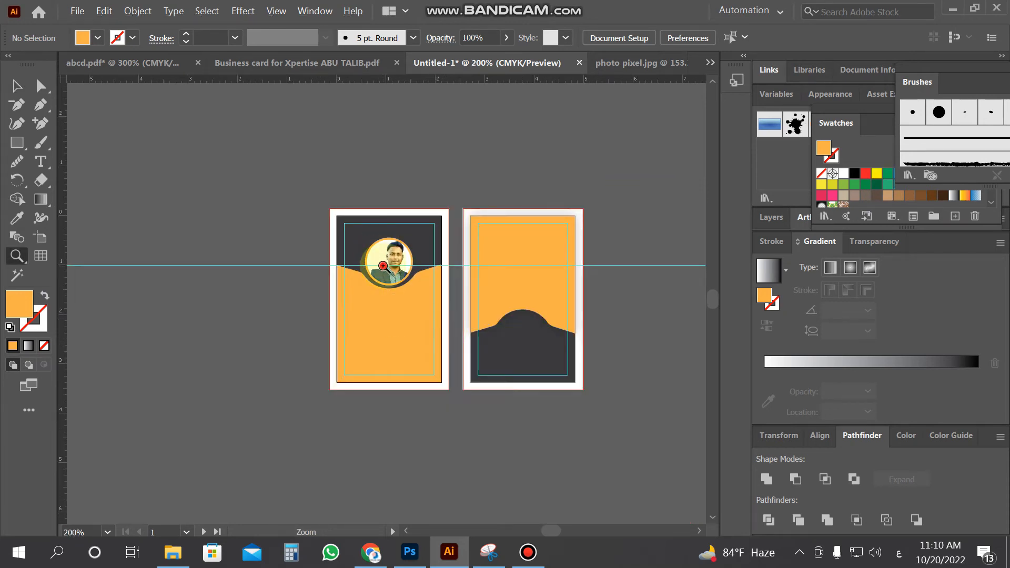
{"action": "left_click", "coordinate": [383, 266]}
{"action": "left_click", "coordinate": [79, 12]}
{"action": "left_click", "coordinate": [105, 58]}
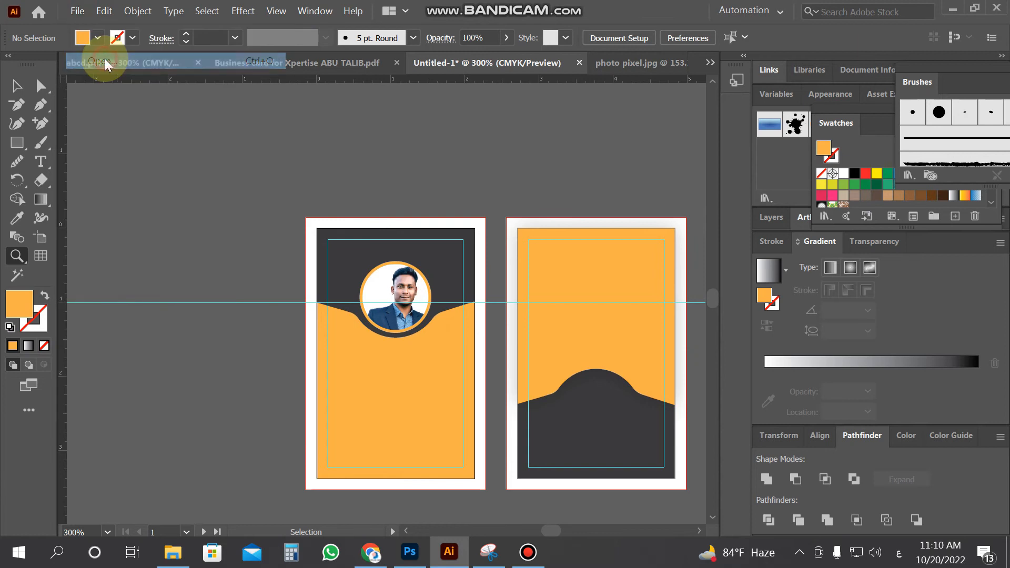
{"action": "scroll", "coordinate": [777, 291], "scroll_direction": "down", "scroll_amount": 5}
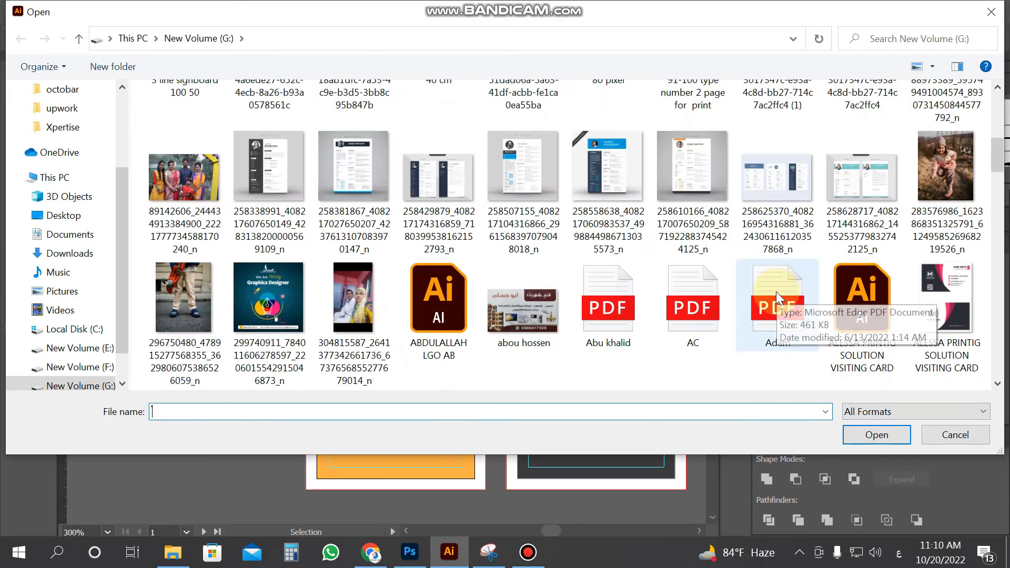
{"action": "left_click", "coordinate": [956, 442]}
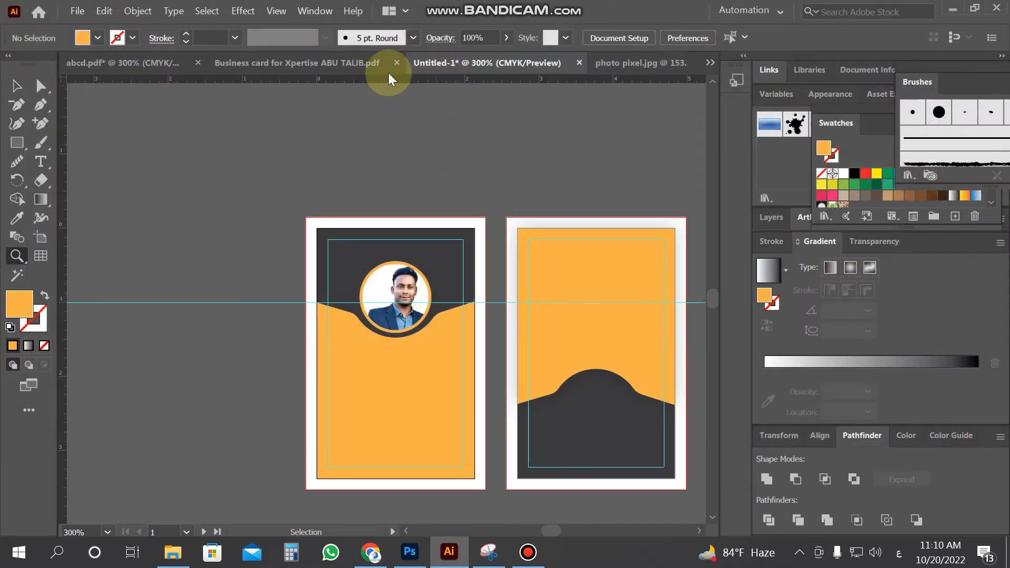
Drag the Xpertise logo from the business card document into the ID card file
{"action": "left_click", "coordinate": [342, 65]}
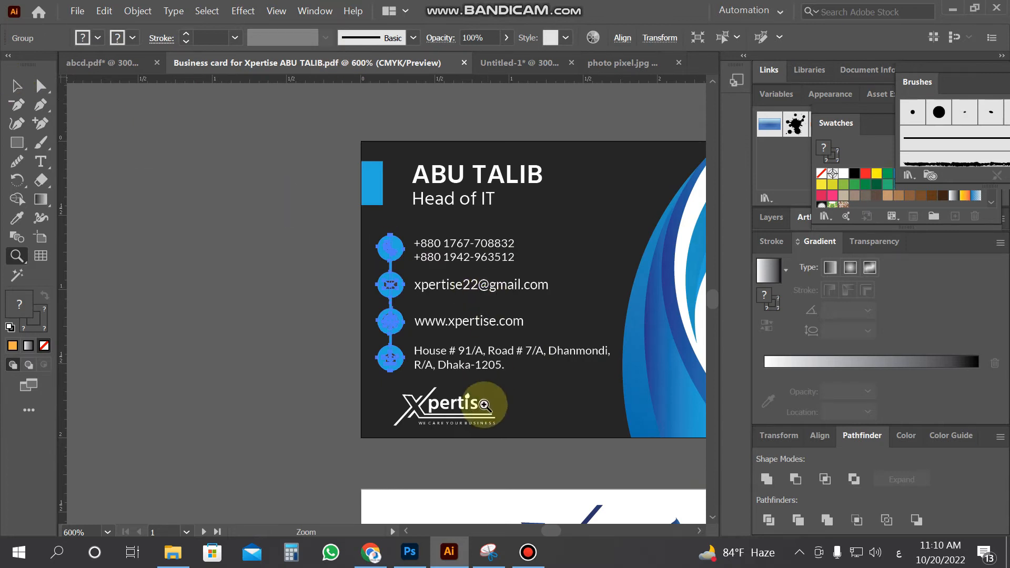
{"action": "left_click", "coordinate": [17, 84]}
{"action": "left_click_drag", "start_coordinate": [458, 415], "coordinate": [408, 238]}
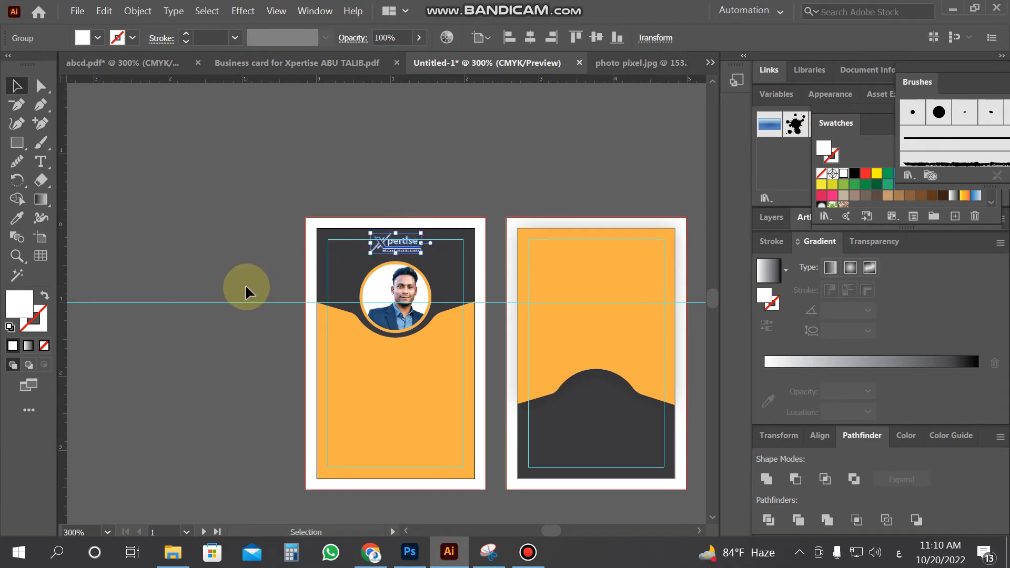
Move the Xpertise logo off the card and fill it black
{"action": "left_click", "coordinate": [245, 284]}
{"action": "left_click_drag", "start_coordinate": [397, 246], "coordinate": [247, 241]}
{"action": "left_click", "coordinate": [177, 155]}
{"action": "left_click", "coordinate": [255, 232]}
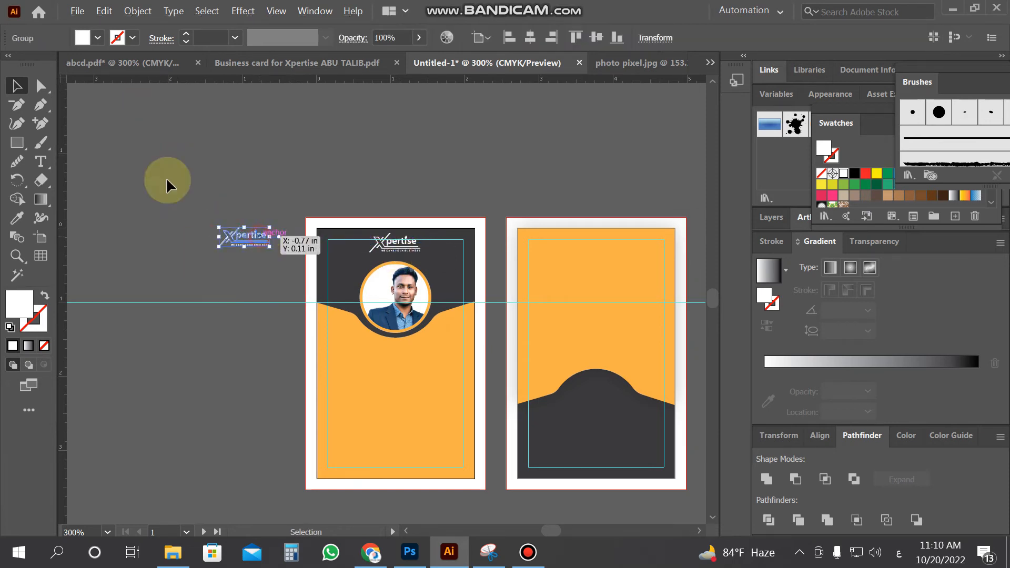
{"action": "left_click", "coordinate": [92, 37]}
{"action": "left_click", "coordinate": [47, 65]}
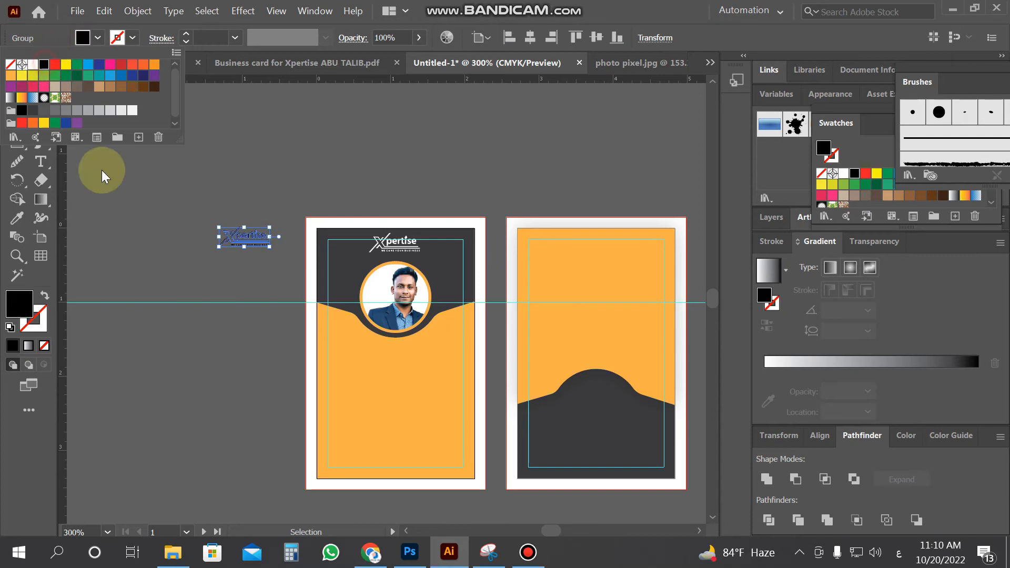
Move the logo onto the back card's dark area and make it white
{"action": "left_click", "coordinate": [124, 209]}
{"action": "left_click_drag", "start_coordinate": [246, 237], "coordinate": [601, 449]}
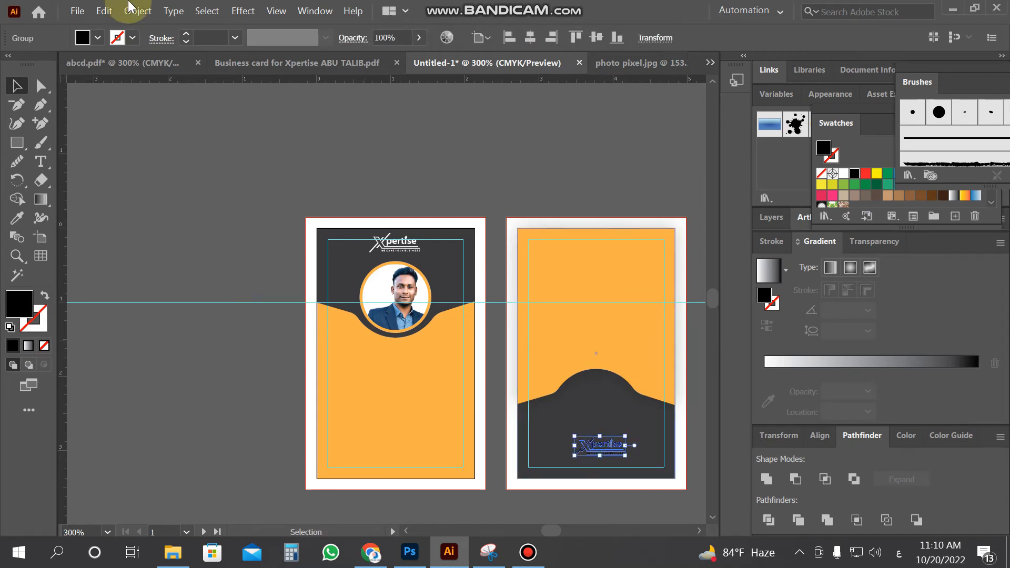
{"action": "left_click", "coordinate": [99, 37]}
{"action": "left_click", "coordinate": [32, 64]}
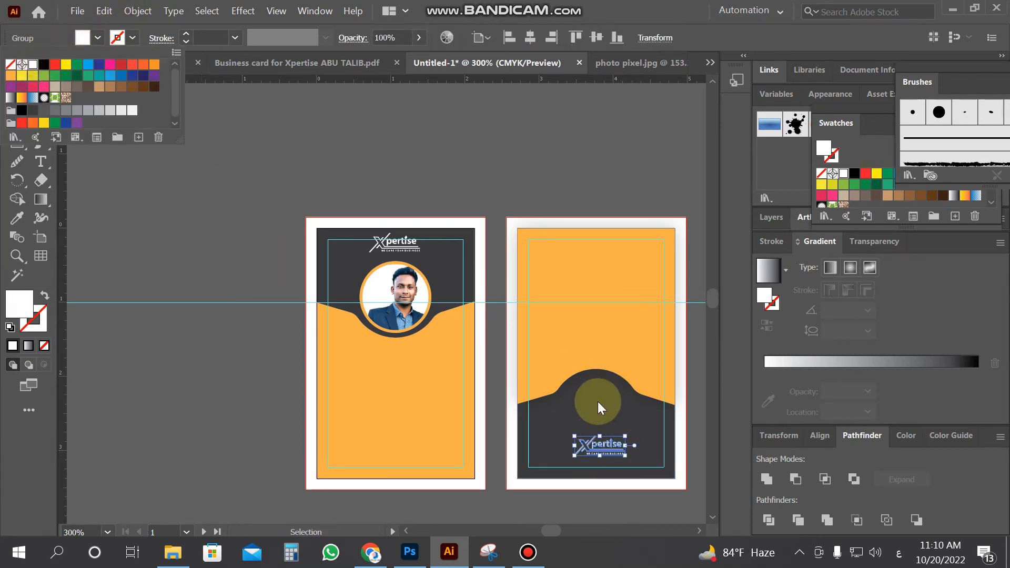
{"action": "left_click", "coordinate": [626, 456]}
Enlarge the white logo on the back card and nudge it slightly left
{"action": "left_click", "coordinate": [138, 434]}
{"action": "left_click", "coordinate": [623, 455]}
{"action": "mouse_move", "coordinate": [625, 456]}
{"action": "left_mouse_down"}
{"action": "mouse_move", "coordinate": [650, 465]}
{"action": "mouse_move", "coordinate": [641, 461]}
{"action": "left_mouse_up"}
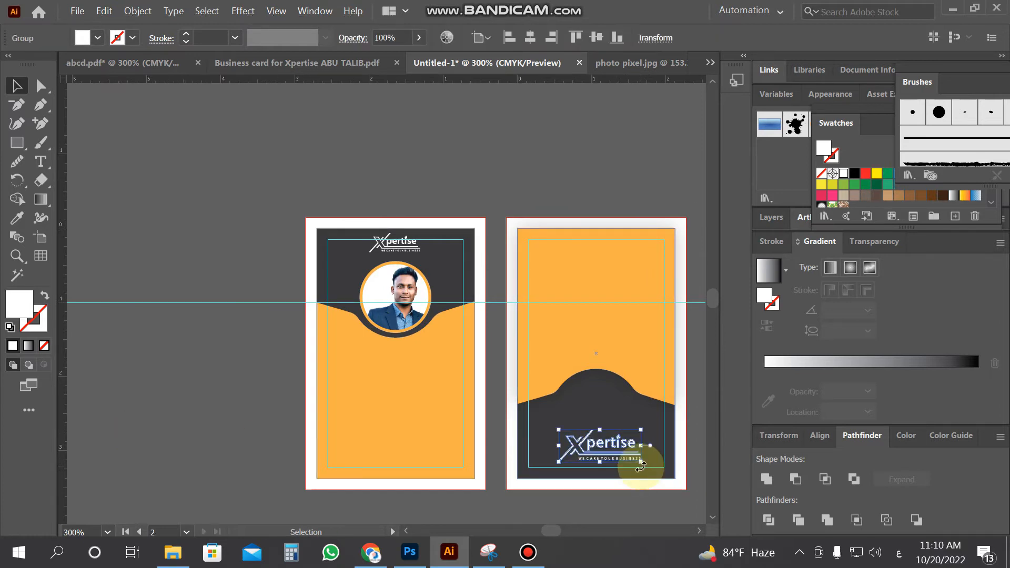
{"action": "key", "text": "Left"}
{"action": "key", "text": "Left"}
{"action": "left_click", "coordinate": [237, 425]}
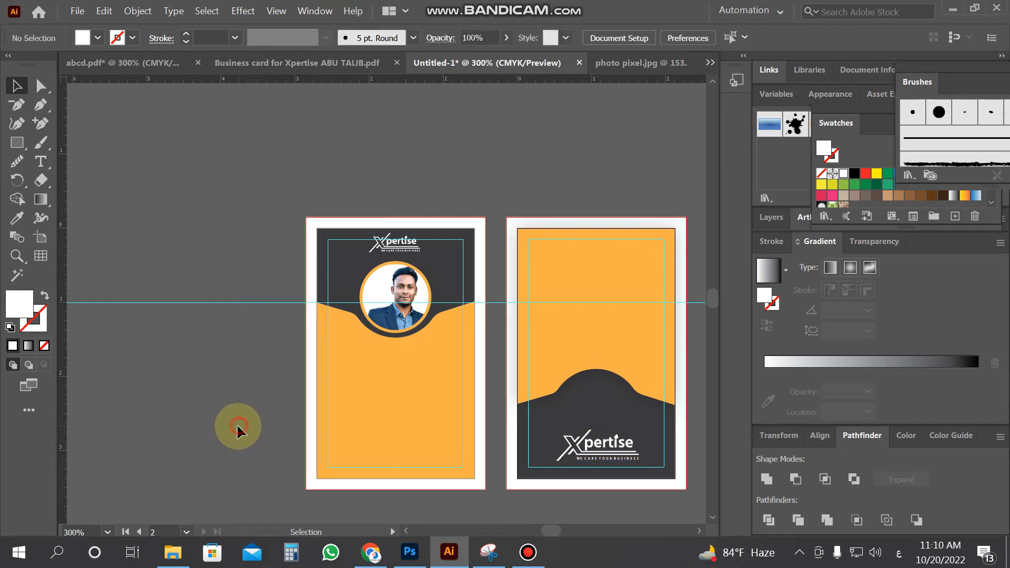
Open the ayaat events QR image from the Downloads folder
{"action": "left_click", "coordinate": [77, 10]}
{"action": "left_click", "coordinate": [115, 61]}
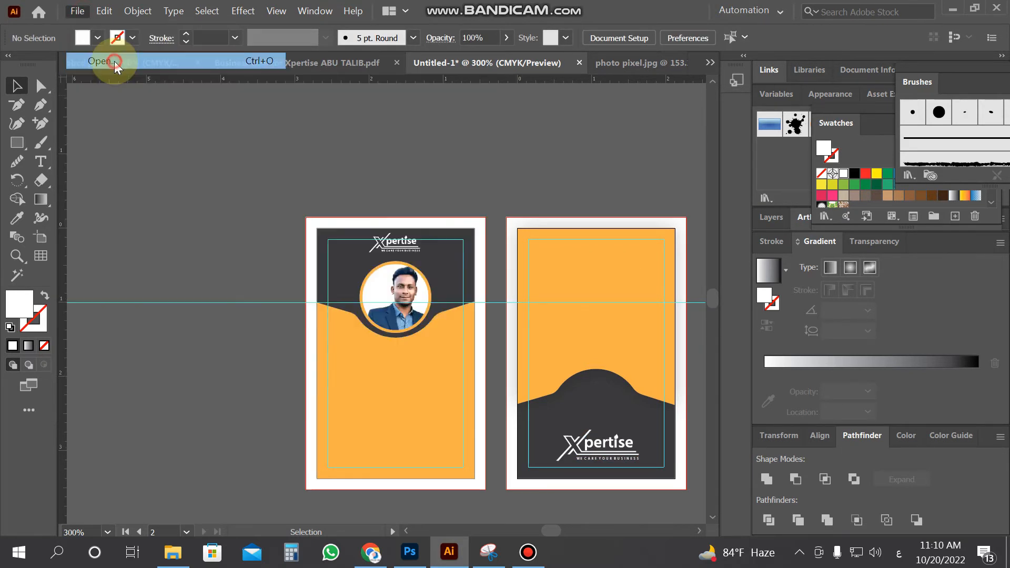
{"action": "scroll", "coordinate": [635, 310], "scroll_direction": "up", "scroll_amount": 2}
{"action": "scroll", "coordinate": [636, 309], "scroll_direction": "down", "scroll_amount": 5}
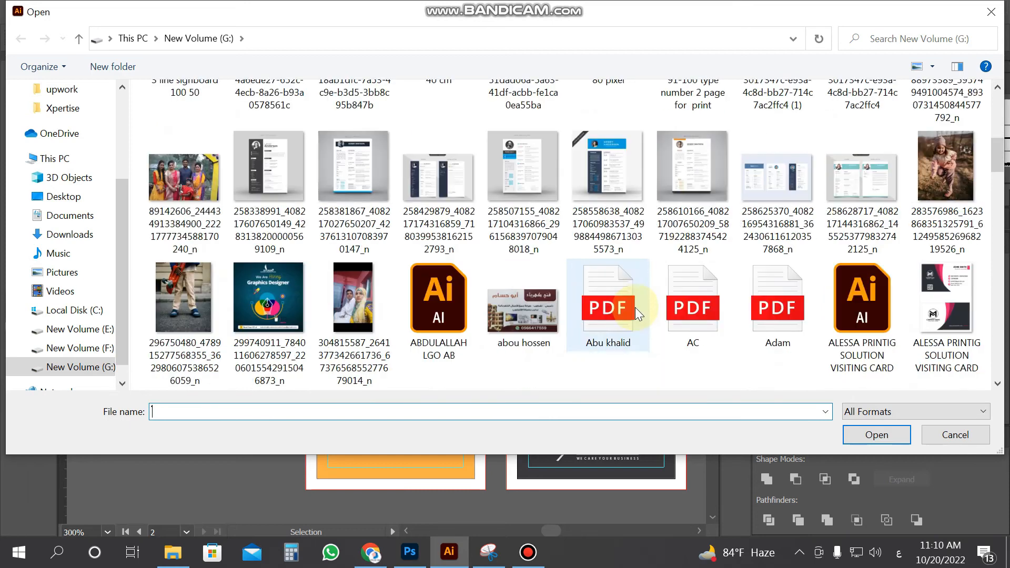
{"action": "scroll", "coordinate": [120, 150], "scroll_direction": "up", "scroll_amount": 3}
{"action": "left_click", "coordinate": [74, 139]}
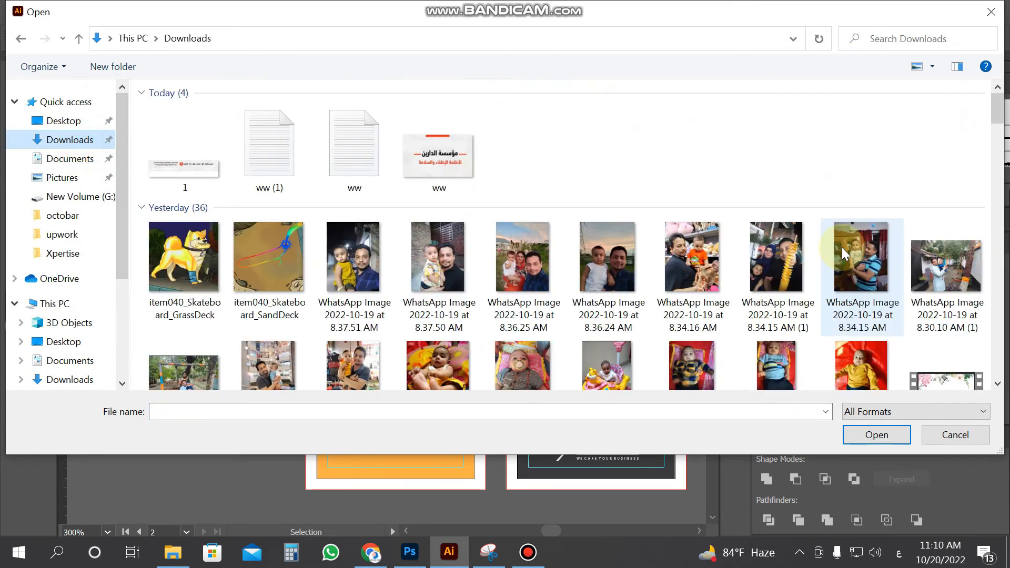
{"action": "scroll", "coordinate": [844, 254], "scroll_direction": "down", "scroll_amount": 3}
{"action": "scroll", "coordinate": [845, 263], "scroll_direction": "down", "scroll_amount": 5}
{"action": "scroll", "coordinate": [848, 273], "scroll_direction": "up", "scroll_amount": 3}
{"action": "double_click", "coordinate": [946, 134]}
Bring the QR image into the card document and zoom out to find it
{"action": "left_click_drag", "start_coordinate": [293, 170], "coordinate": [249, 223]}
{"action": "key", "text": "z"}
{"action": "left_click", "coordinate": [337, 324], "text": "alt"}
{"action": "left_click", "coordinate": [337, 324], "text": "alt"}
{"action": "left_click", "coordinate": [338, 324], "text": "alt"}
{"action": "left_click", "coordinate": [337, 319], "text": "alt"}
{"action": "left_click", "coordinate": [16, 86]}
Scale the QR image down at 300% view and place it on the back card's dark bump
{"action": "left_click_drag", "start_coordinate": [322, 186], "coordinate": [420, 271]}
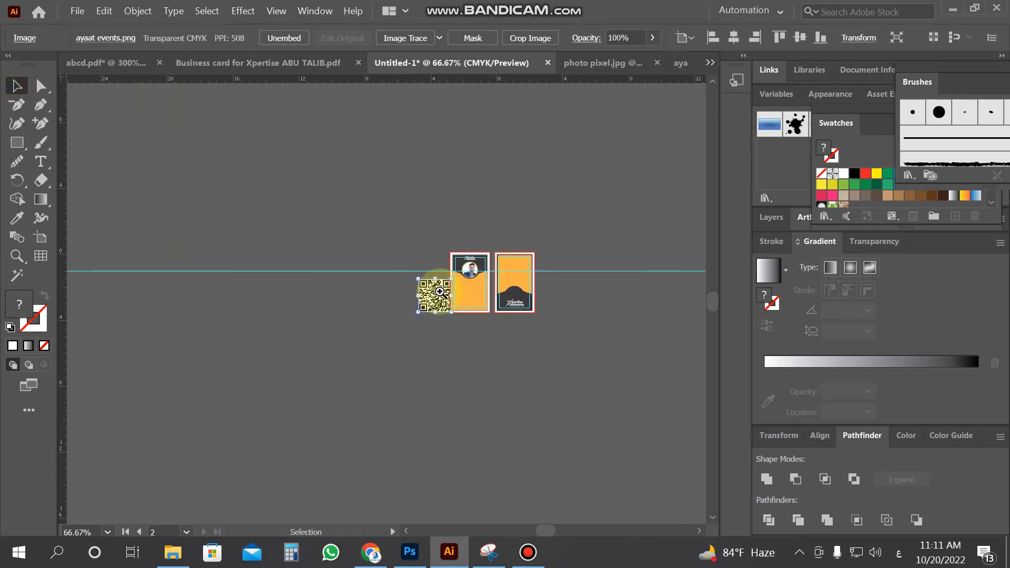
{"action": "key", "text": "z"}
{"action": "left_click", "coordinate": [451, 295]}
{"action": "left_click", "coordinate": [361, 318]}
{"action": "left_click", "coordinate": [361, 318]}
{"action": "left_click", "coordinate": [396, 319]}
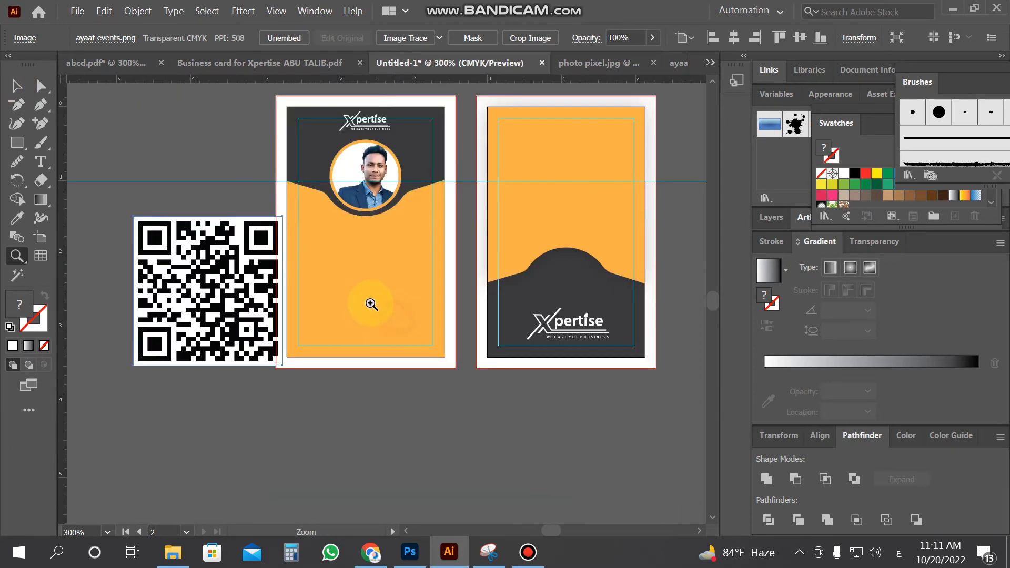
{"action": "left_click", "coordinate": [35, 83]}
{"action": "left_click_drag", "start_coordinate": [133, 216], "coordinate": [599, 313]}
{"action": "left_click", "coordinate": [579, 322]}
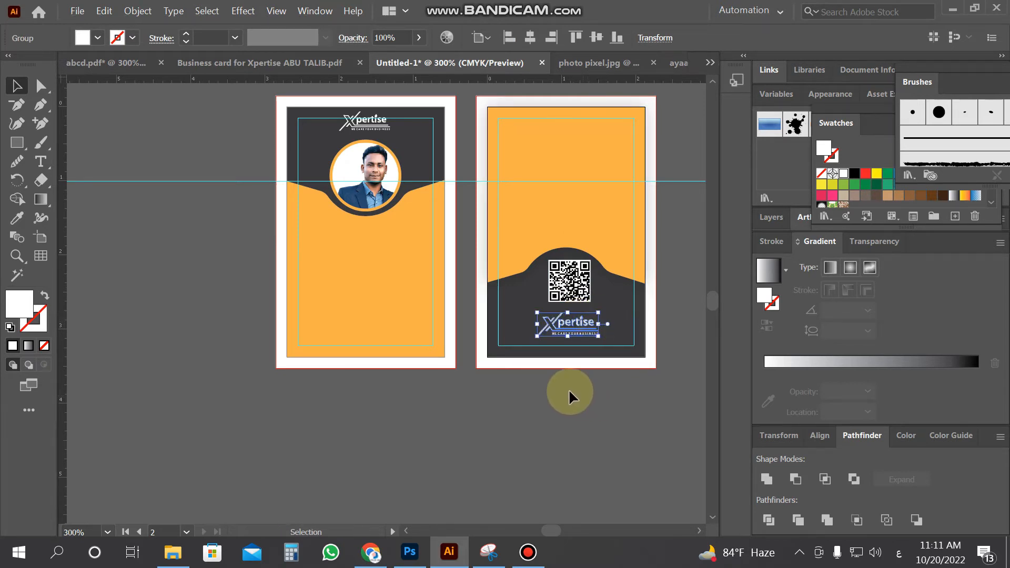
Shrink the front card's Xpertise logo slightly and nudge it down
{"action": "left_click", "coordinate": [375, 129]}
{"action": "left_click_drag", "start_coordinate": [396, 136], "coordinate": [393, 131]}
{"action": "key", "text": "Down"}
{"action": "left_click", "coordinate": [176, 218]}
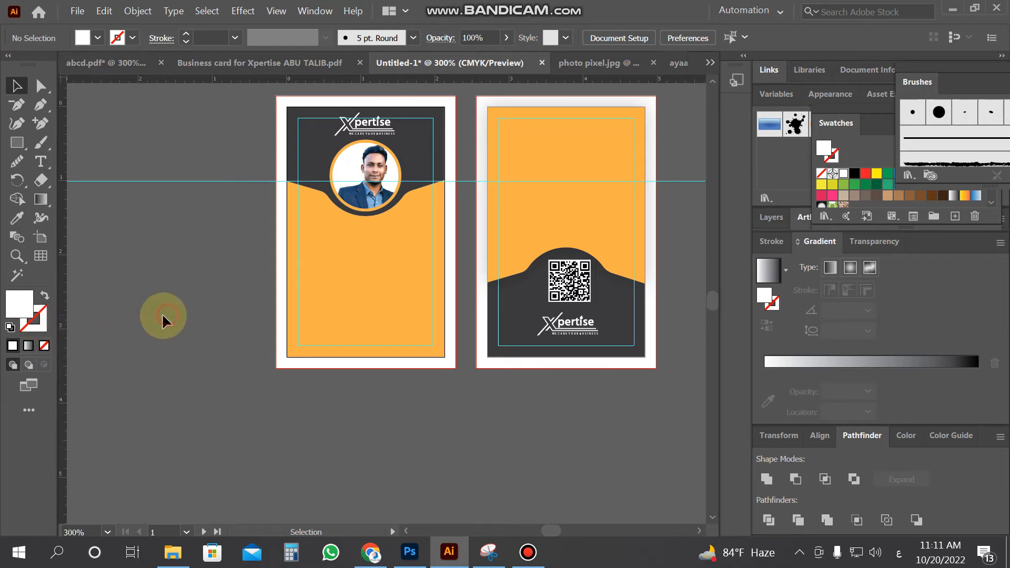
{"action": "left_click", "coordinate": [40, 161]}
Start a text line beside the cards and switch keyboard input to English
{"action": "left_click", "coordinate": [156, 418]}
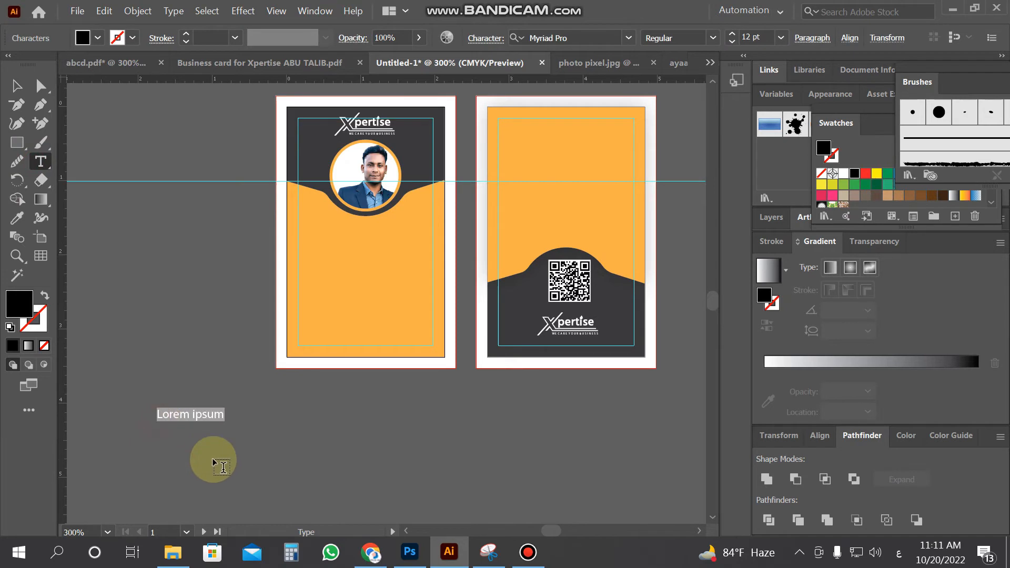
{"action": "type", "text": "ش"}
{"action": "key", "text": "BackSpace"}
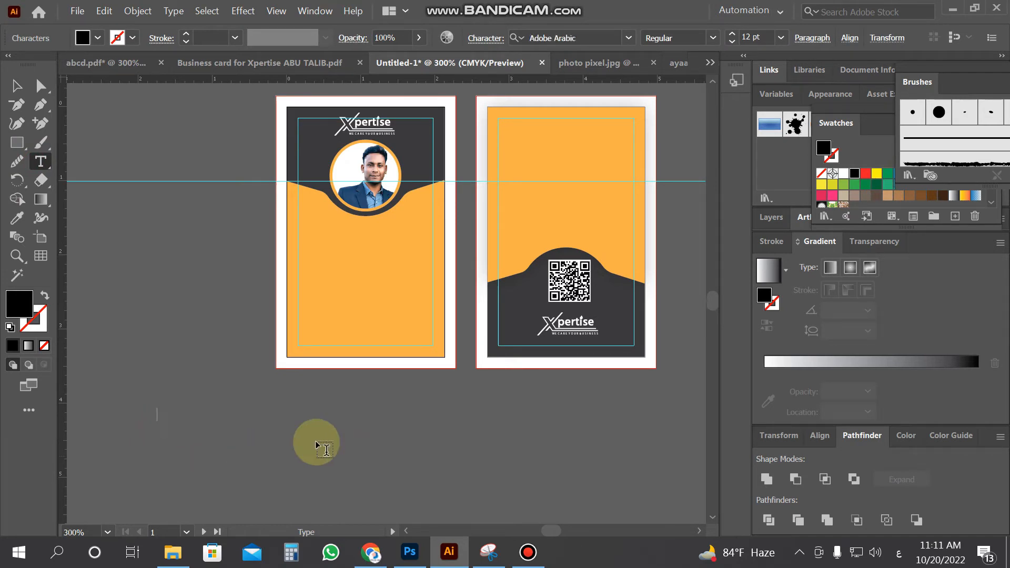
{"action": "left_click", "coordinate": [899, 553]}
{"action": "left_click", "coordinate": [920, 425]}
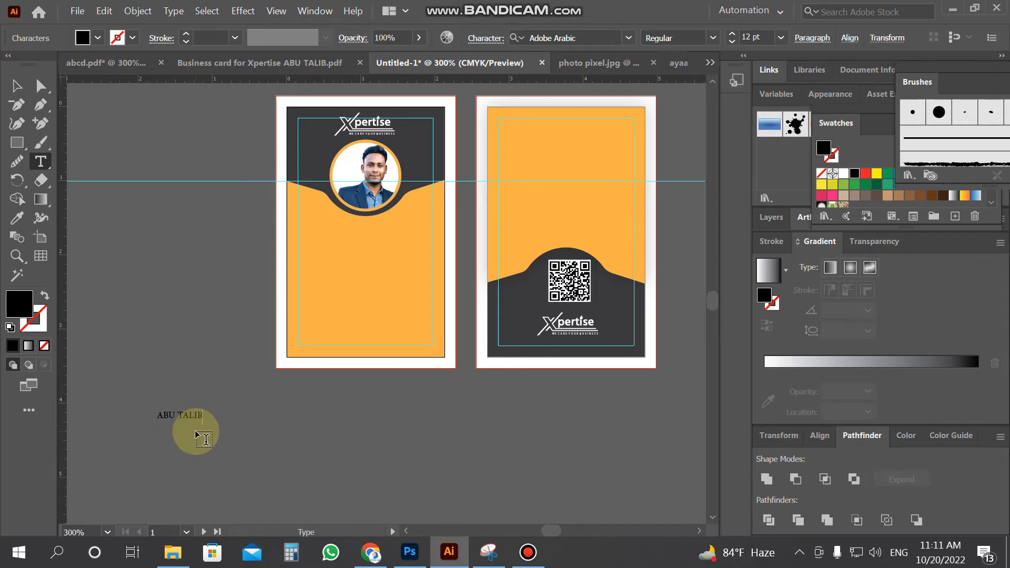
Set the cardholder's name in Hind Siliguri SemiBold and enlarge it
{"action": "key", "text": "ctrl+a"}
{"action": "left_click", "coordinate": [554, 38]}
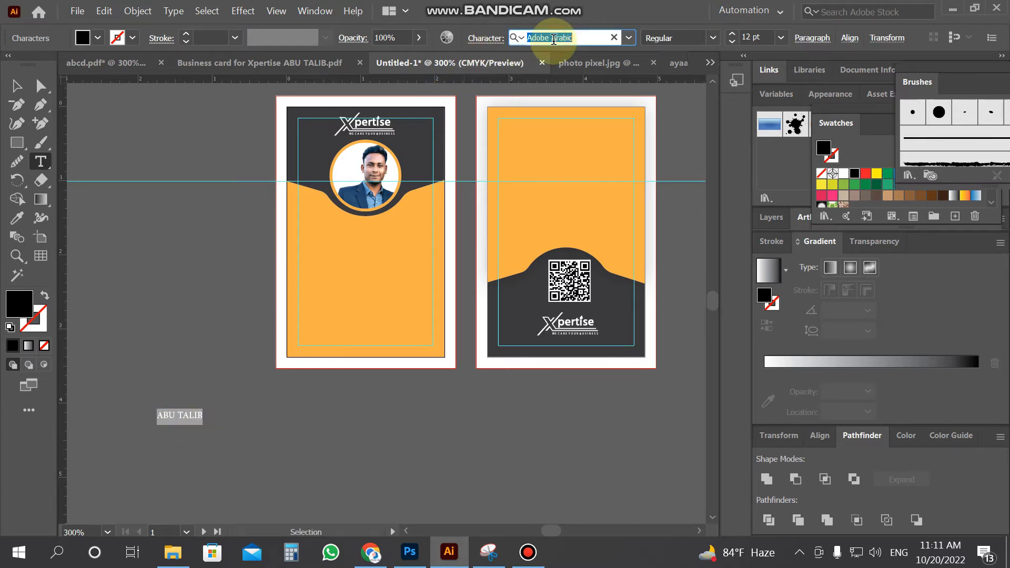
{"action": "type", "text": "J"}
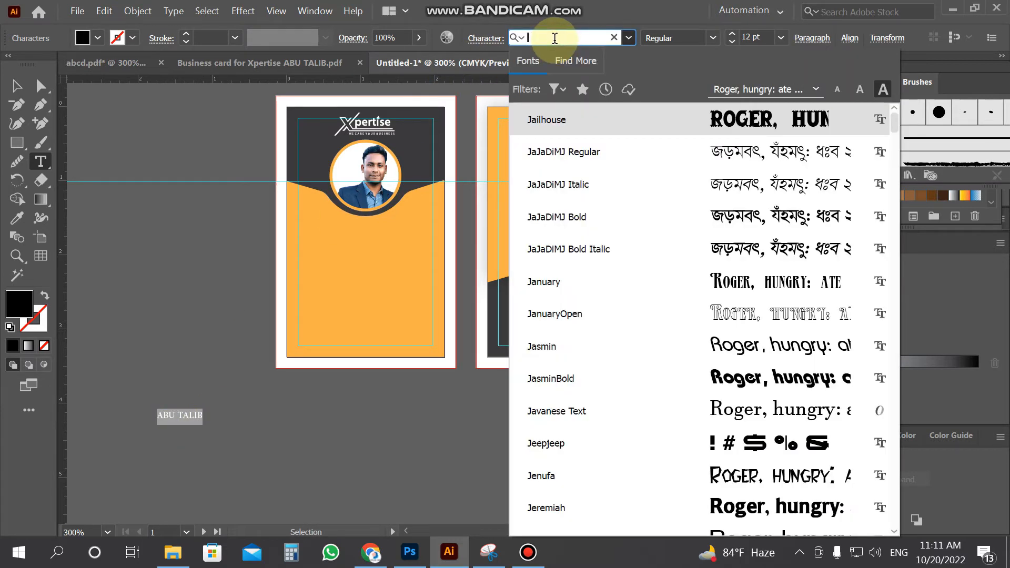
{"action": "type", "text": "HIN"}
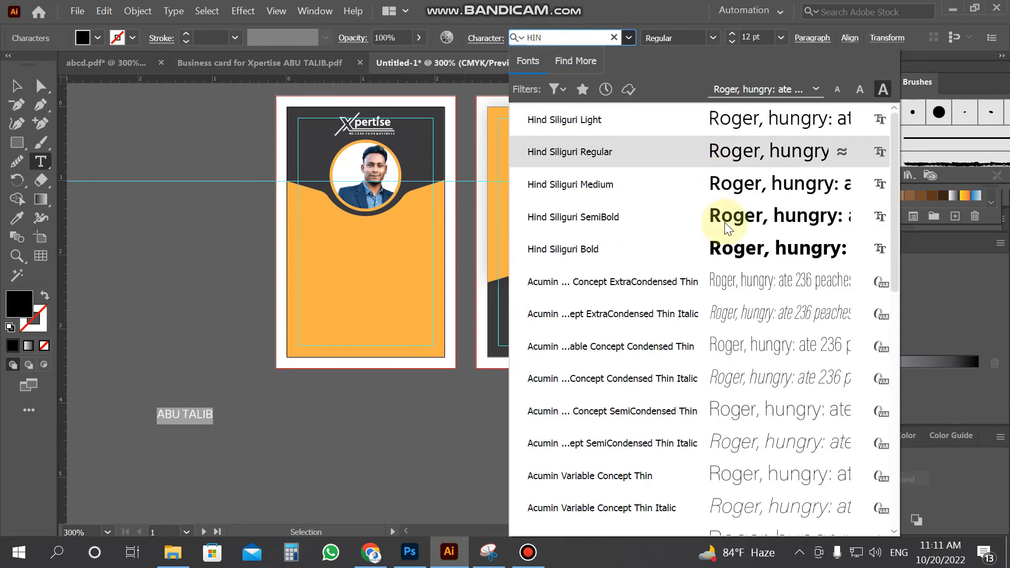
{"action": "left_click", "coordinate": [728, 229]}
{"action": "left_click", "coordinate": [16, 86]}
{"action": "left_click", "coordinate": [122, 300]}
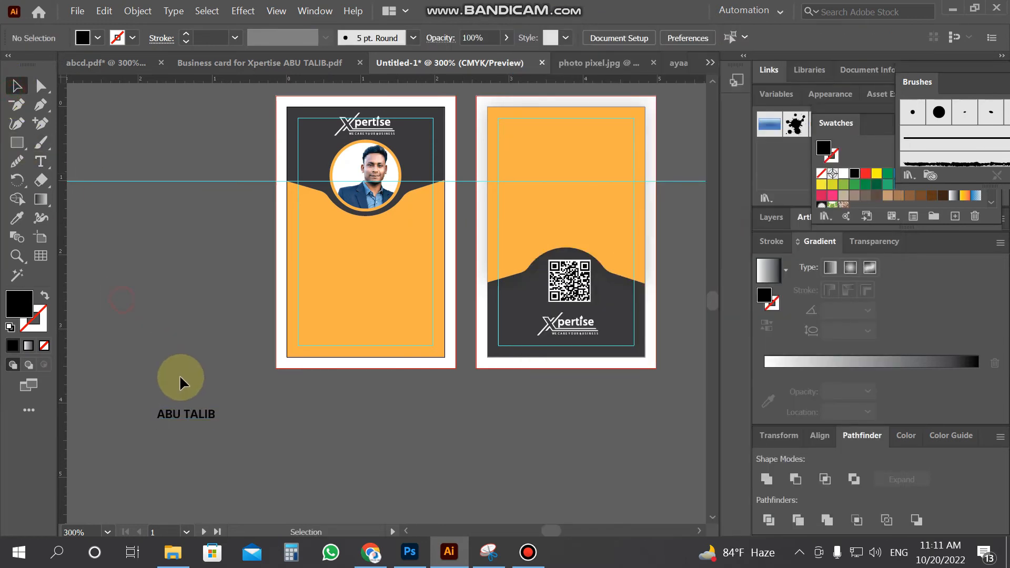
{"action": "left_click", "coordinate": [203, 417]}
{"action": "left_click_drag", "start_coordinate": [217, 423], "coordinate": [239, 433]}
{"action": "left_click", "coordinate": [191, 422]}
Add a 'graphic Designer' title line under the name
{"action": "left_click", "coordinate": [42, 163]}
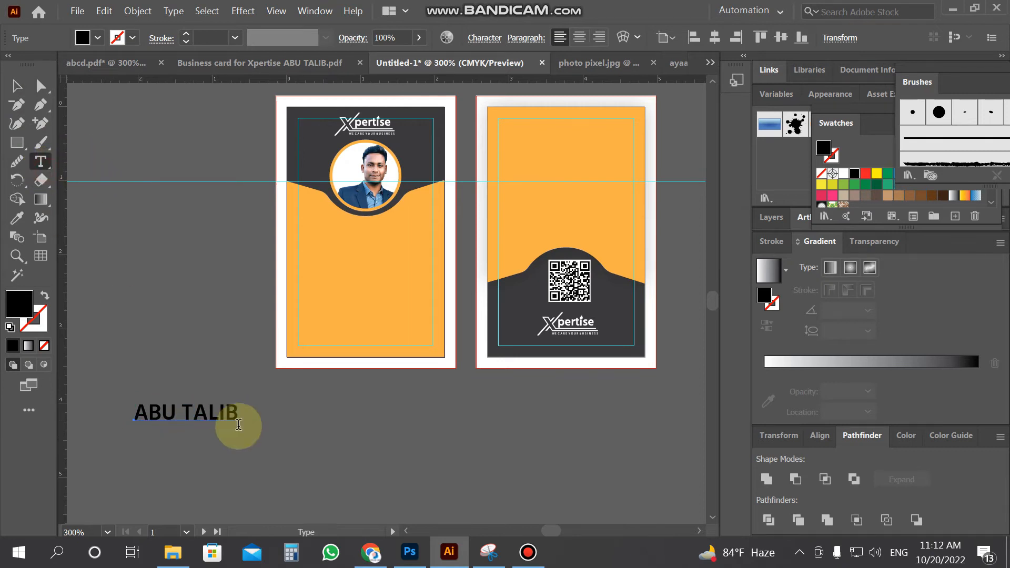
{"action": "left_click", "coordinate": [257, 446]}
{"action": "type", "text": "g"}
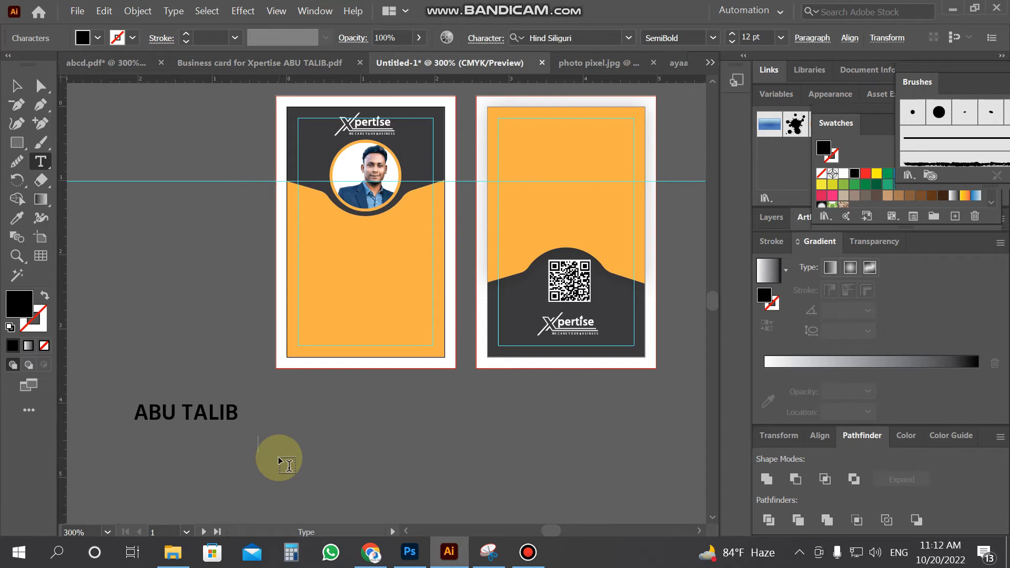
{"action": "type", "text": "raphic Designer"}
{"action": "left_click", "coordinate": [18, 90]}
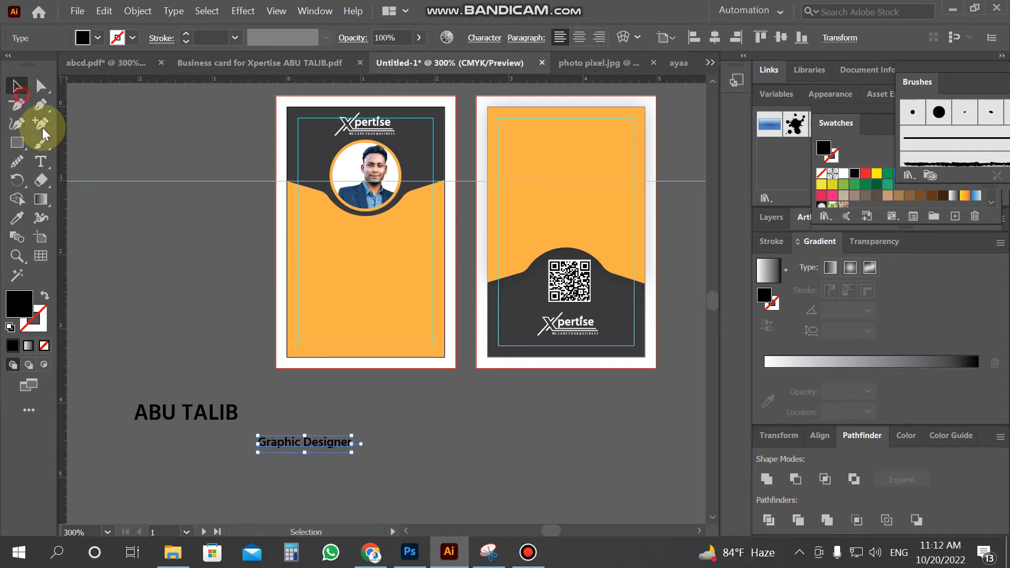
{"action": "left_click_drag", "start_coordinate": [340, 438], "coordinate": [226, 433]}
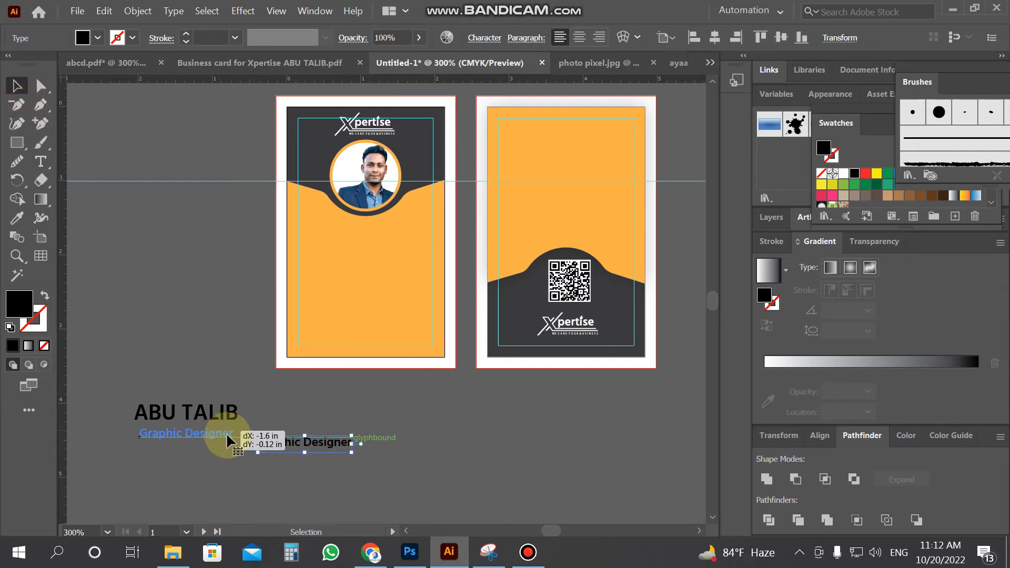
{"action": "left_click", "coordinate": [245, 459]}
Move the name and title together just below the front card and zoom in
{"action": "left_click_drag", "start_coordinate": [177, 371], "coordinate": [232, 442]}
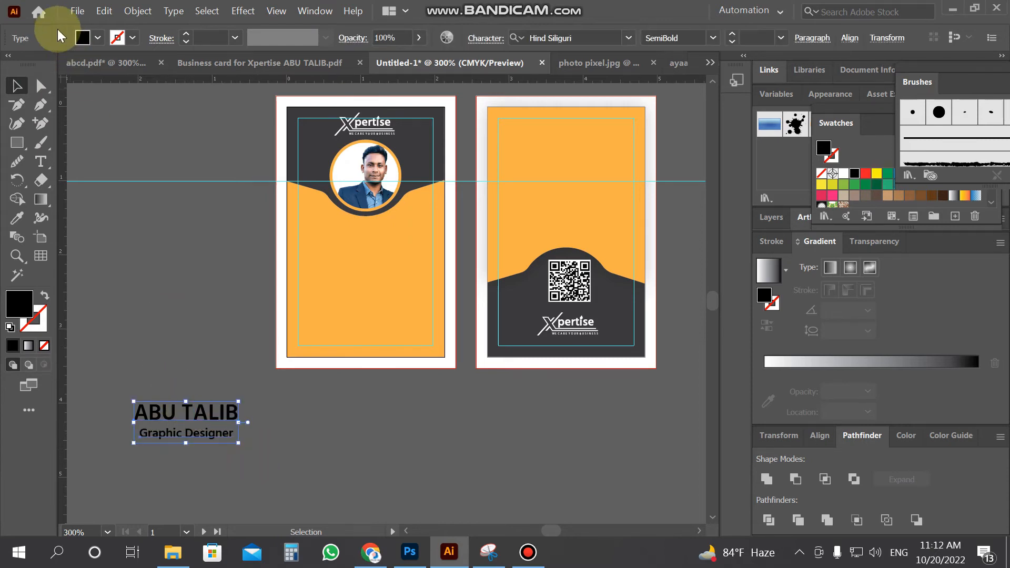
{"action": "left_click", "coordinate": [98, 37]}
{"action": "left_click", "coordinate": [176, 308]}
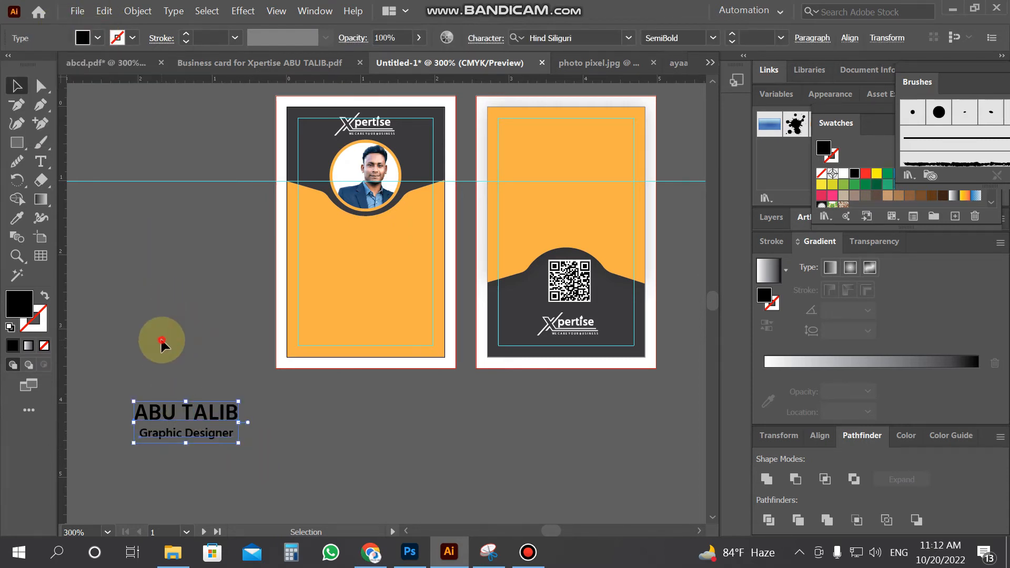
{"action": "left_click", "coordinate": [160, 359]}
{"action": "left_click_drag", "start_coordinate": [225, 425], "coordinate": [372, 402]}
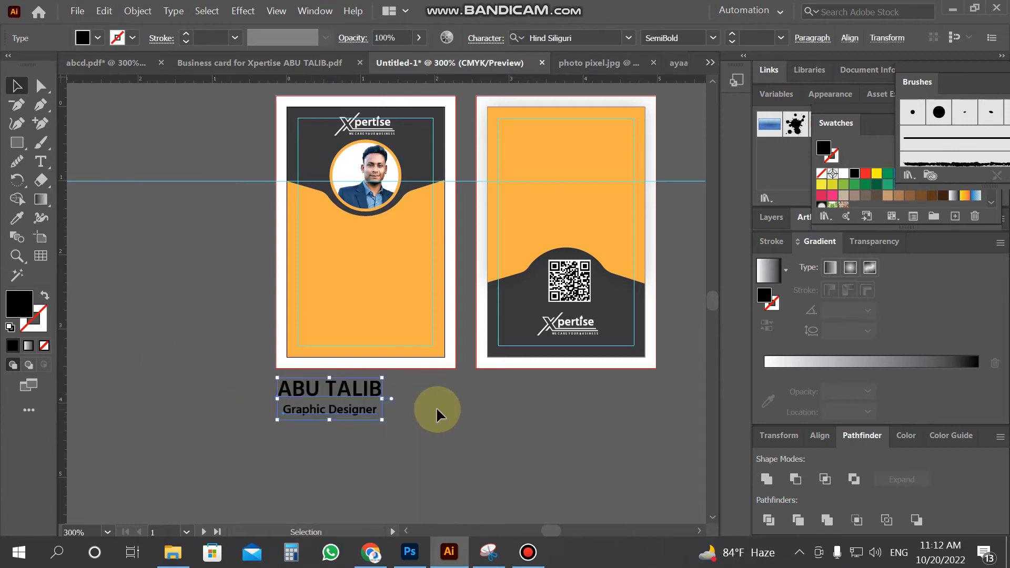
{"action": "left_click", "coordinate": [437, 406]}
{"action": "key", "text": "ctrl+equal"}
{"action": "left_click", "coordinate": [40, 161]}
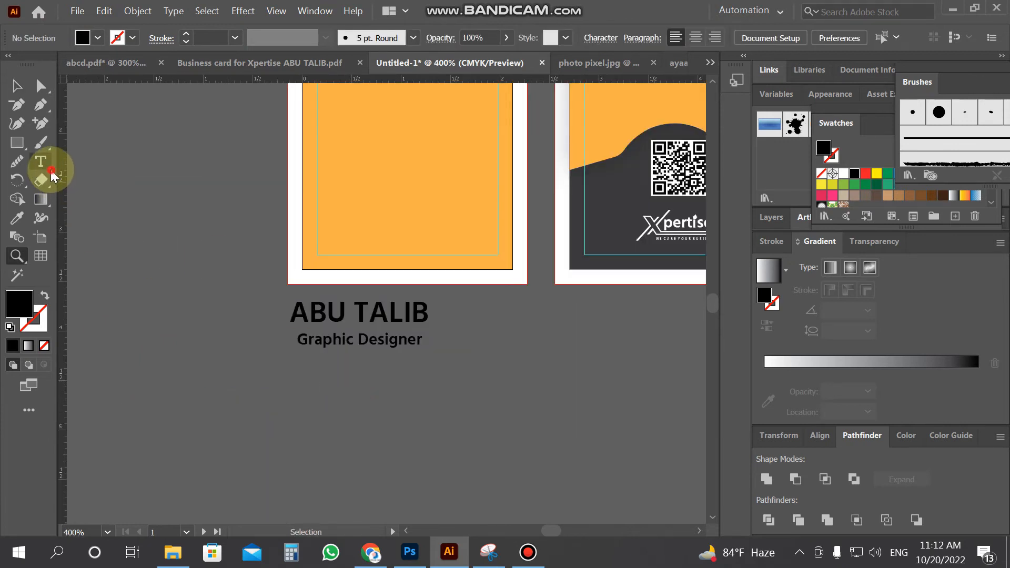
Widen the Graphic Designer letter spacing and align it under the name
{"action": "triple_click", "coordinate": [389, 340]}
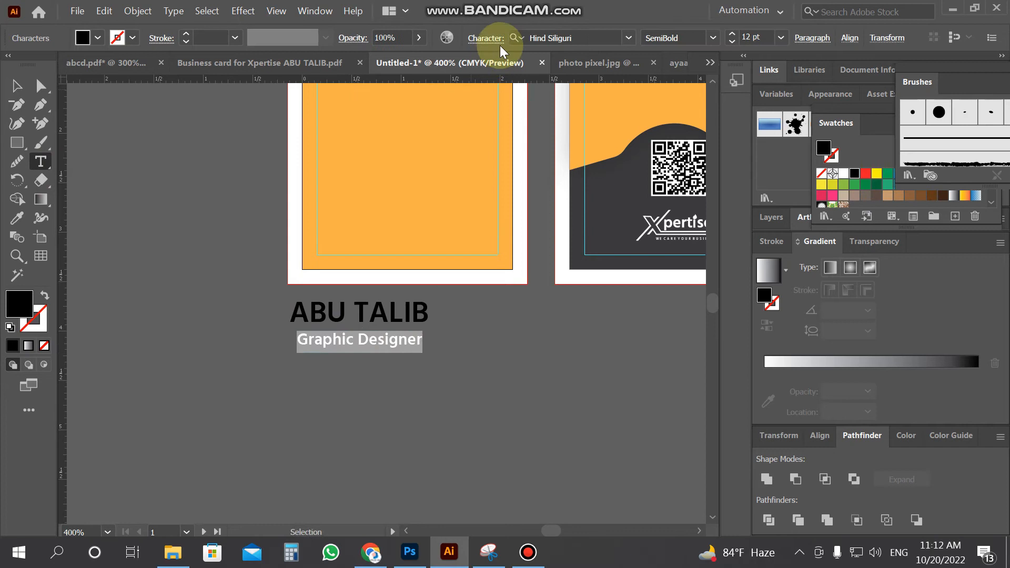
{"action": "left_click", "coordinate": [486, 38]}
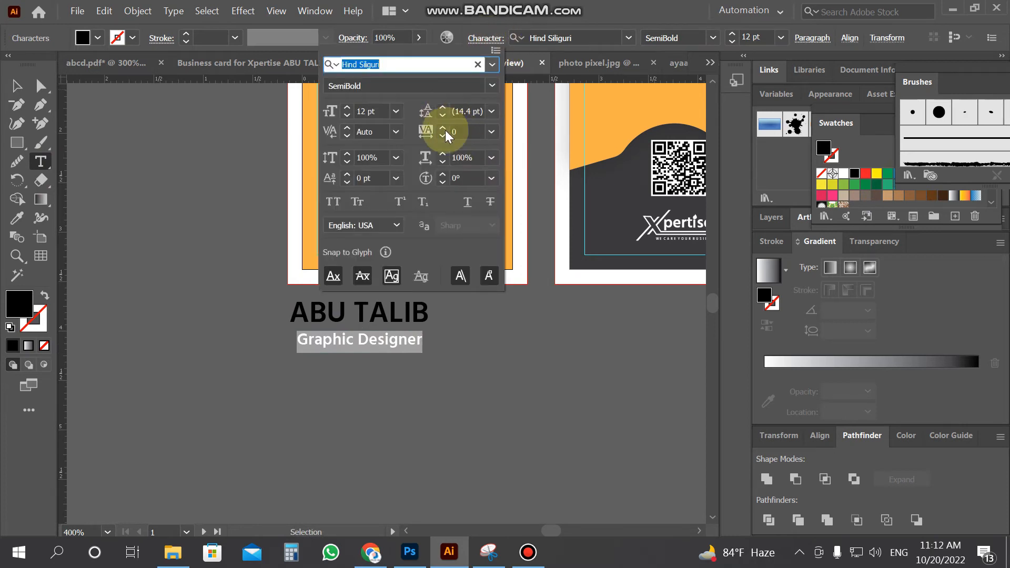
{"action": "left_click", "coordinate": [444, 153]}
{"action": "left_click", "coordinate": [444, 153]}
{"action": "left_click", "coordinate": [444, 153]}
{"action": "left_click", "coordinate": [444, 153]}
{"action": "left_click", "coordinate": [444, 154]}
{"action": "left_click", "coordinate": [444, 154]}
{"action": "left_click", "coordinate": [445, 154]}
{"action": "left_click", "coordinate": [445, 154]}
{"action": "left_click", "coordinate": [445, 154]}
{"action": "left_click", "coordinate": [445, 154]}
{"action": "left_click", "coordinate": [20, 85]}
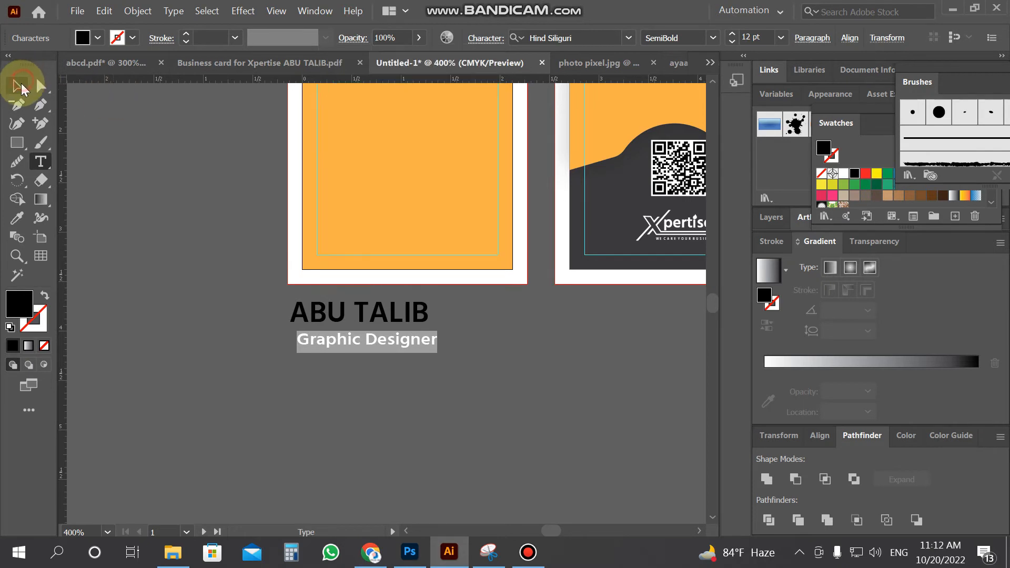
{"action": "key", "text": "Left"}
{"action": "key", "text": "Left"}
{"action": "key", "text": "Left"}
{"action": "key", "text": "Left"}
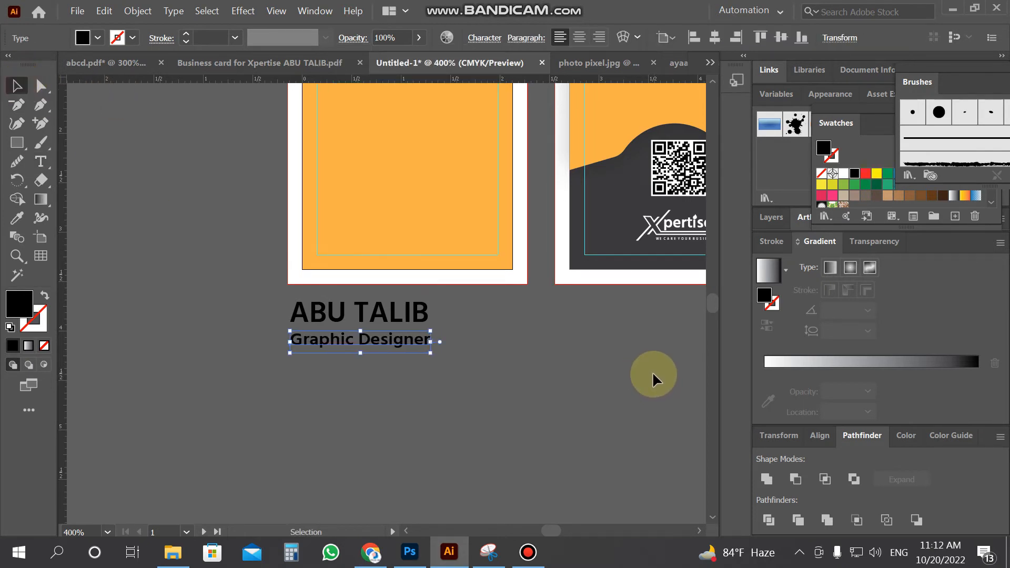
{"action": "key", "text": "Up"}
{"action": "key", "text": "Up"}
Move the name and title onto the front card, shrink them to fit and nudge into place
{"action": "left_click_drag", "start_coordinate": [461, 363], "coordinate": [385, 285]}
{"action": "scroll", "coordinate": [437, 389], "scroll_direction": "up", "scroll_amount": 2}
{"action": "left_click_drag", "start_coordinate": [422, 415], "coordinate": [471, 208]}
{"action": "left_click_drag", "start_coordinate": [483, 242], "coordinate": [469, 238]}
{"action": "key", "text": "Up"}
{"action": "key", "text": "Up"}
{"action": "key", "text": "Up"}
{"action": "key", "text": "Left"}
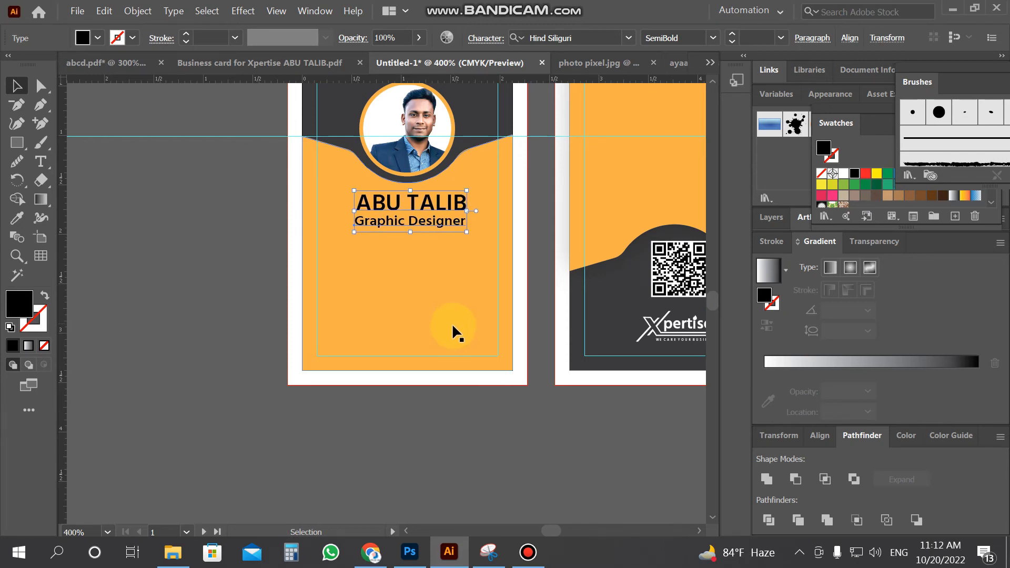
Group the name and Graphic Designer title with Object > Group
{"action": "left_click", "coordinate": [138, 11]}
{"action": "left_click", "coordinate": [207, 63]}
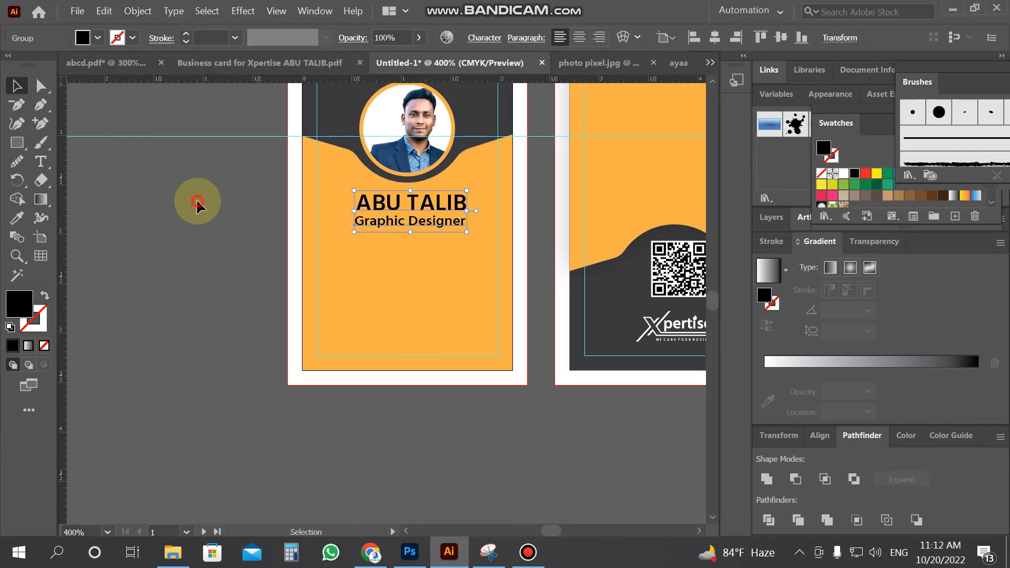
{"action": "left_click", "coordinate": [197, 198]}
{"action": "scroll", "coordinate": [197, 198], "scroll_direction": "down", "scroll_amount": 1}
{"action": "left_click", "coordinate": [51, 168]}
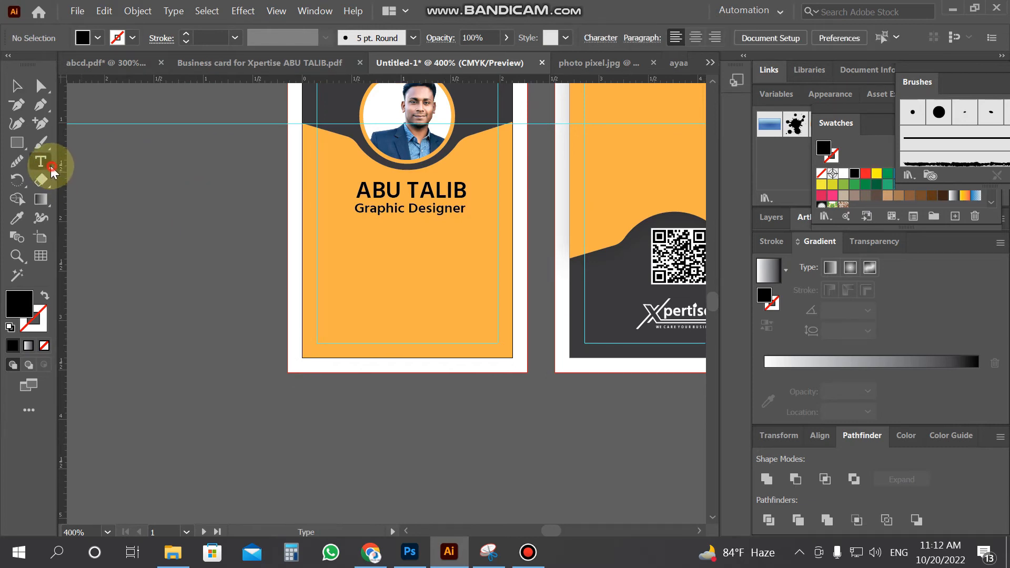
Start a new text block and type the ID number and blood group lines
{"action": "left_click", "coordinate": [224, 456]}
{"action": "key", "text": "BackSpace"}
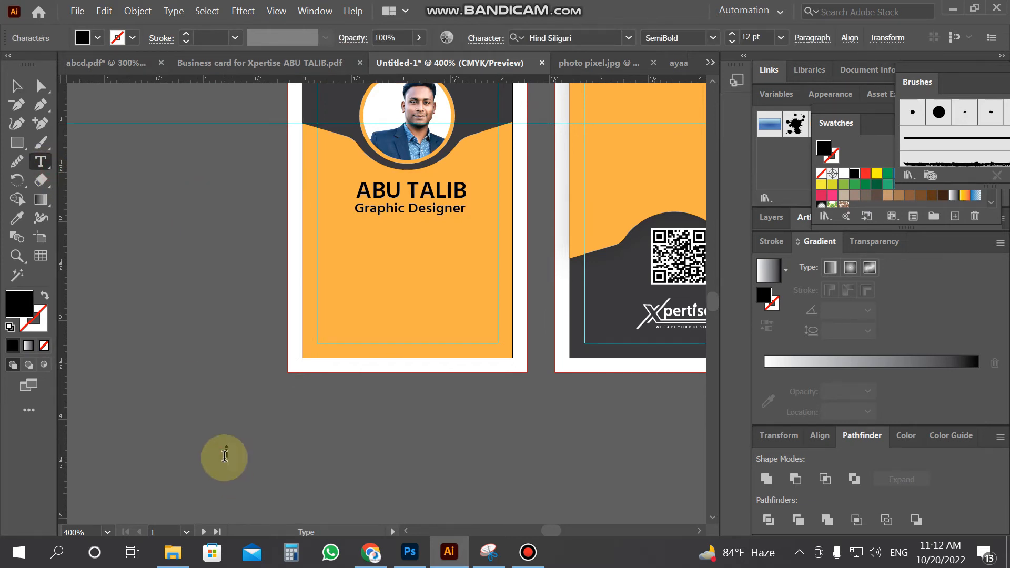
{"action": "type", "text": "ID N"}
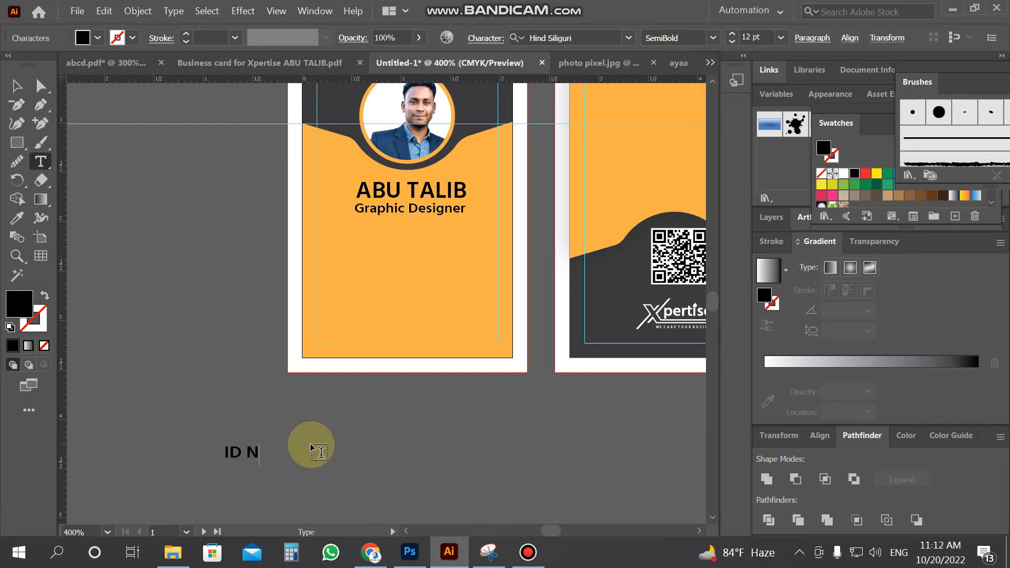
{"action": "type", "text": "o: 12344"}
{"action": "key", "text": "Return"}
{"action": "type", "text": "Blood"}
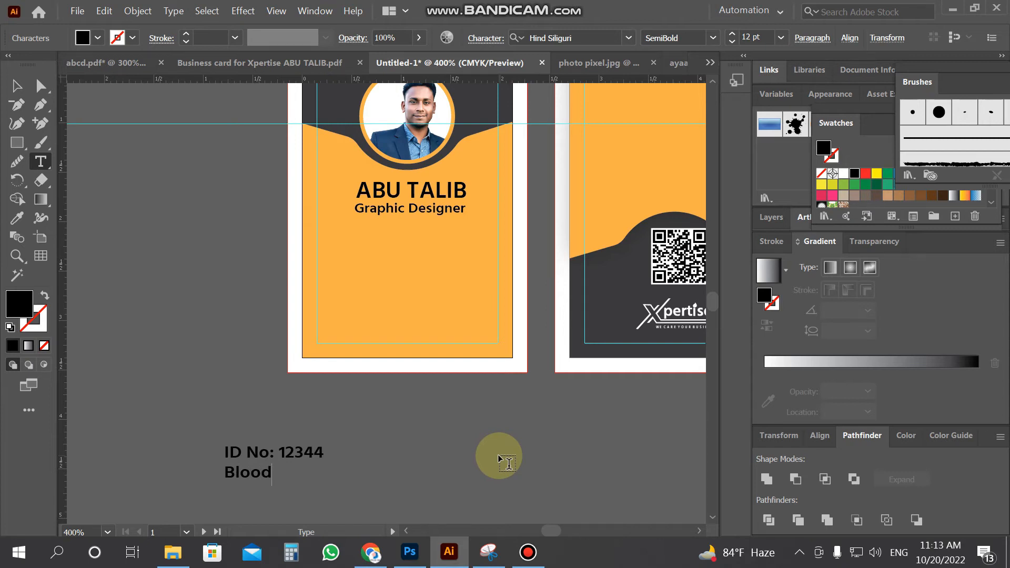
{"action": "type", "text": ": "}
{"action": "type", "text": "0"}
{"action": "type", "text": "+"}
{"action": "type", "text": "()"}
{"action": "type", "text": "V"}
{"action": "key", "text": "BackSpace"}
{"action": "type", "text": "ve"}
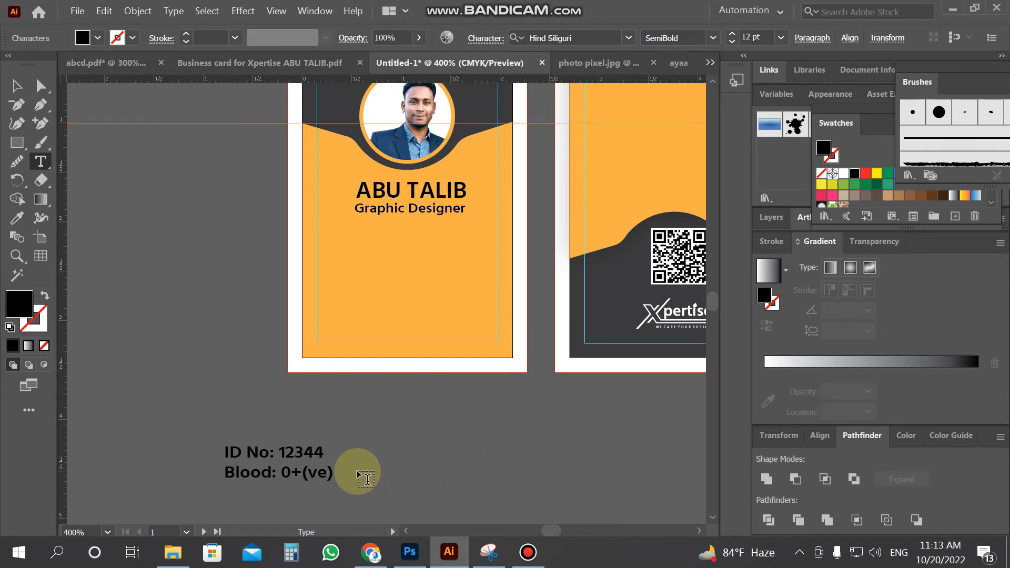
{"action": "key", "text": "Return"}
Add the date-of-birth, phone number and e-mail address lines to the block
{"action": "type", "text": "DOB  : 14"}
{"action": "key", "text": "BackSpace"}
{"action": "type", "text": "5-03"}
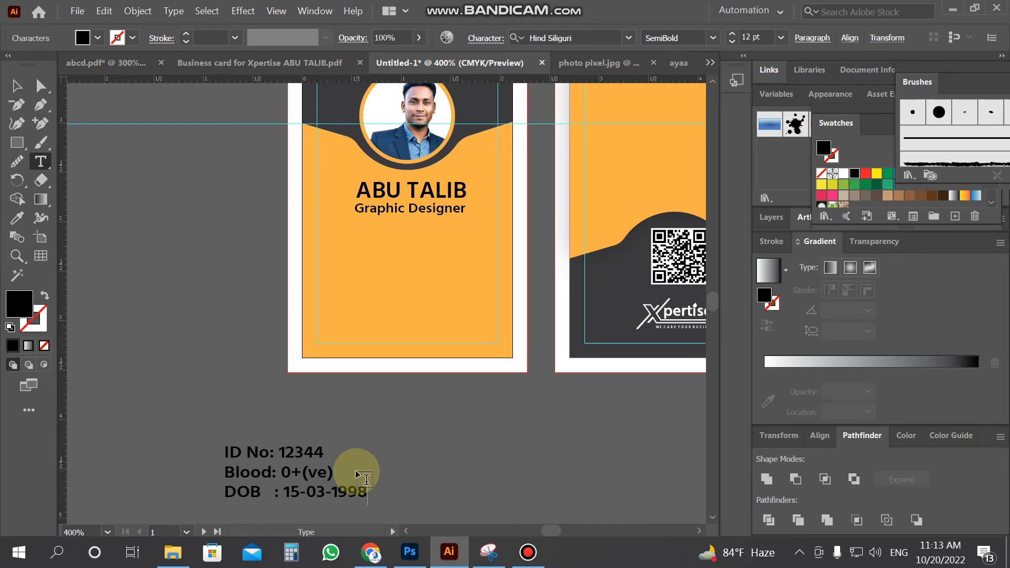
{"action": "type", "text": "-1998"}
{"action": "key", "text": "Return"}
{"action": "type", "text": "ph"}
{"action": "key", "text": "BackSpace"}
{"action": "key", "text": "BackSpace"}
{"action": "type", "text": "Phone:"}
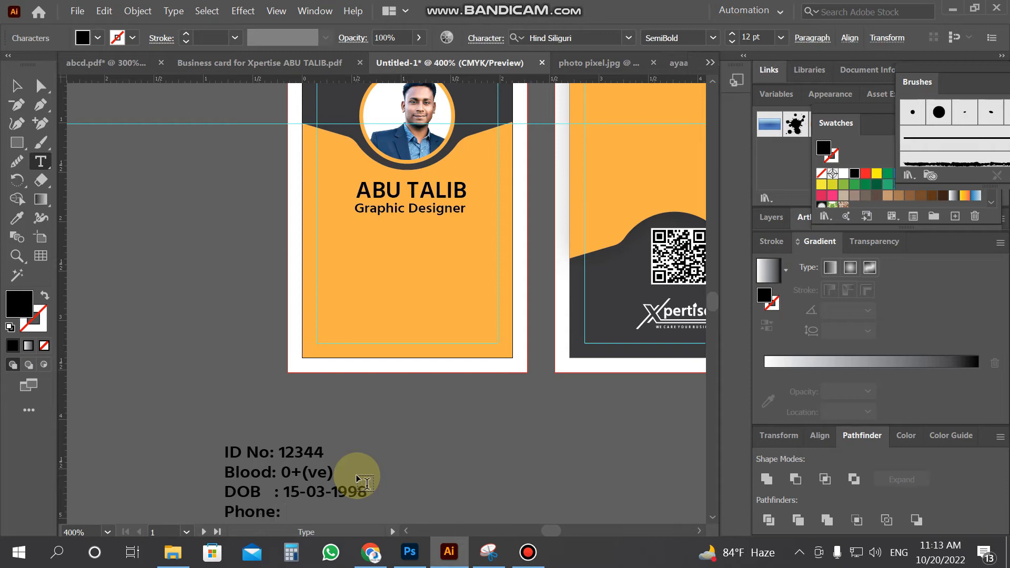
{"action": "type", "text": " 012344456"}
{"action": "key", "text": "Return"}
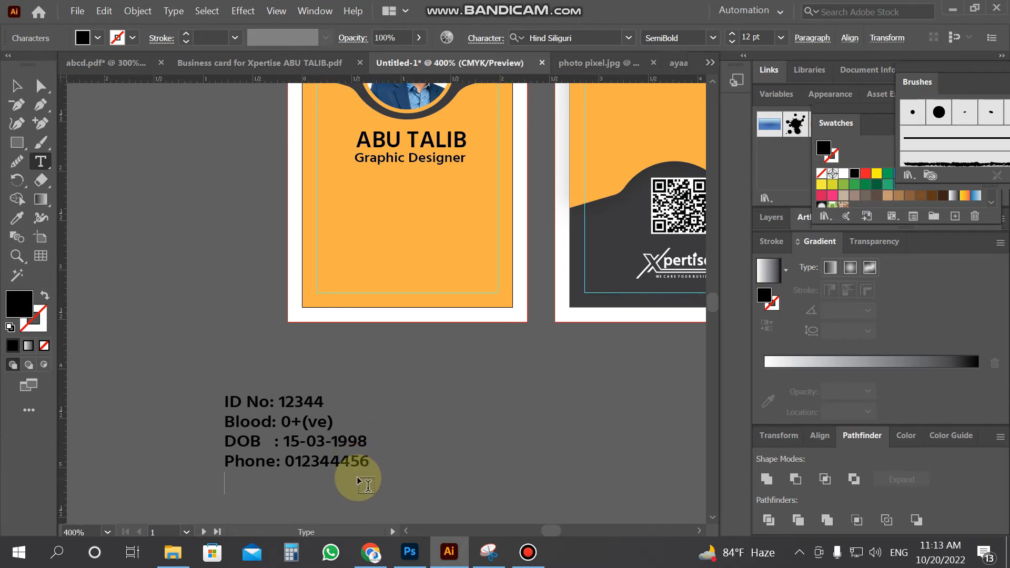
{"action": "type", "text": "E-Mail: yourmail"}
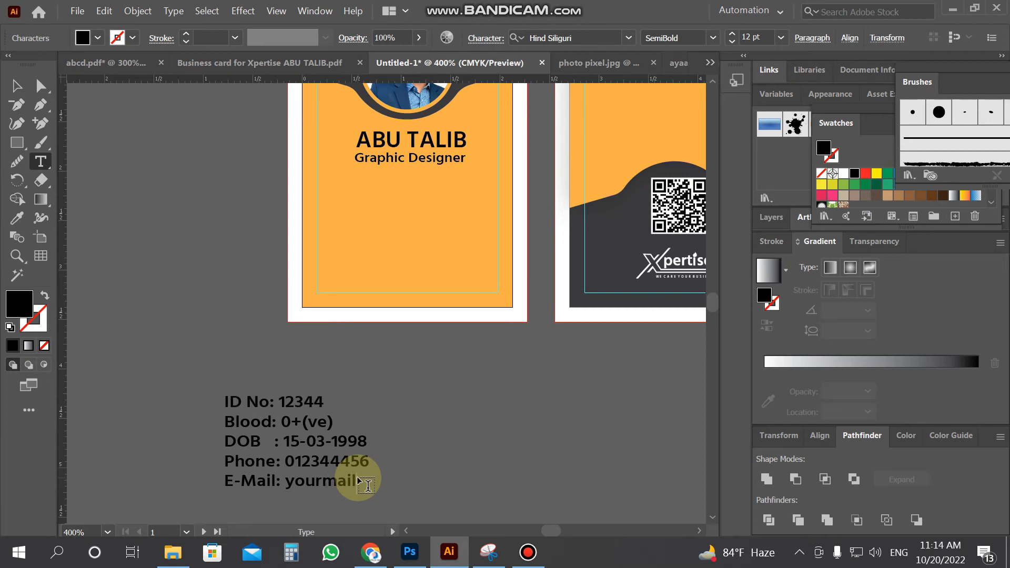
{"action": "type", "text": "@gmail.com"}
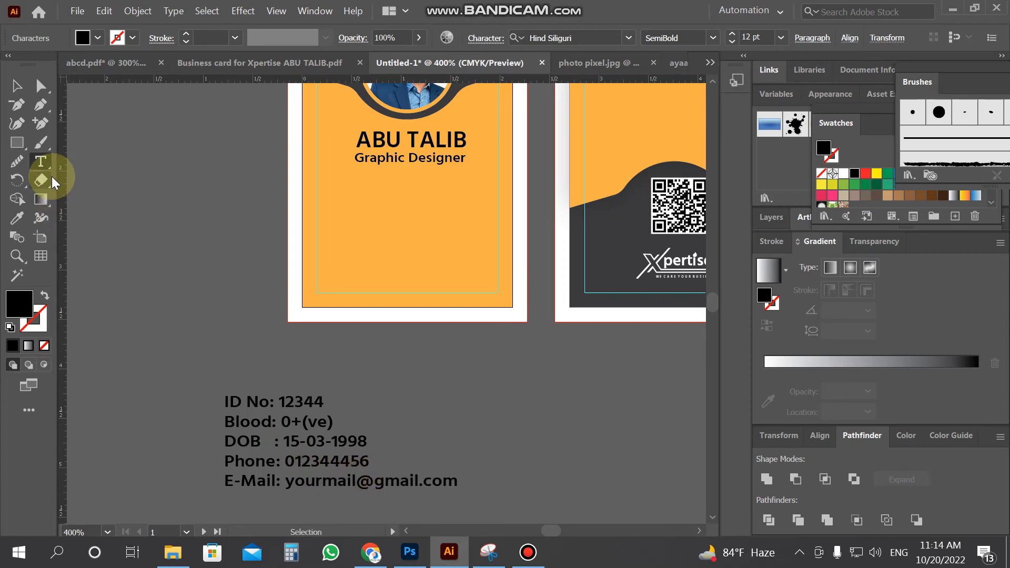
{"action": "scroll", "coordinate": [253, 390], "scroll_direction": "down", "scroll_amount": 2}
Move the details block onto the front card and set it to Medium weight, 9 pt
{"action": "left_click", "coordinate": [16, 85]}
{"action": "left_click_drag", "start_coordinate": [289, 352], "coordinate": [423, 145]}
{"action": "left_click", "coordinate": [42, 161]}
{"action": "key", "text": "ctrl+a"}
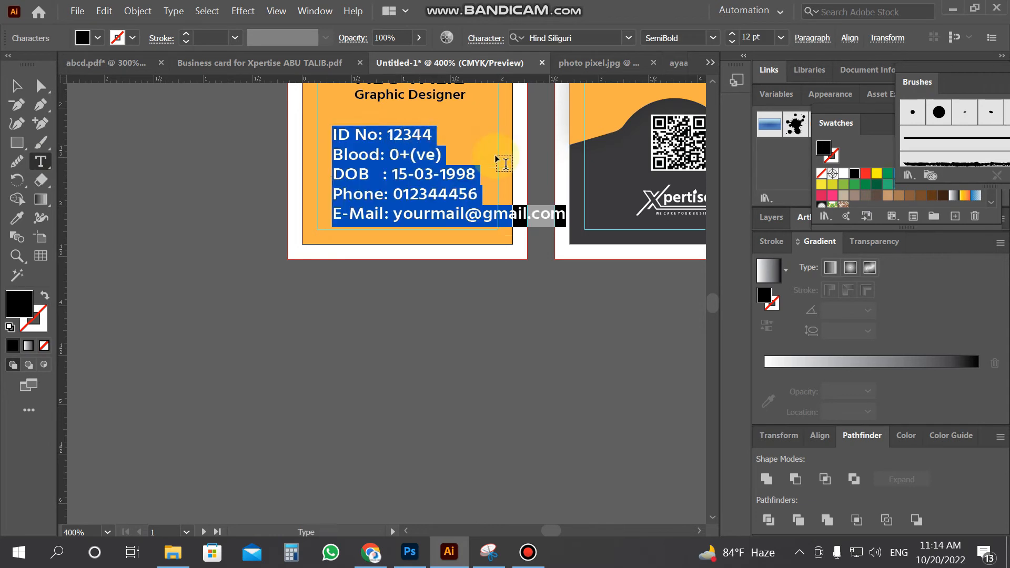
{"action": "left_click", "coordinate": [714, 37]}
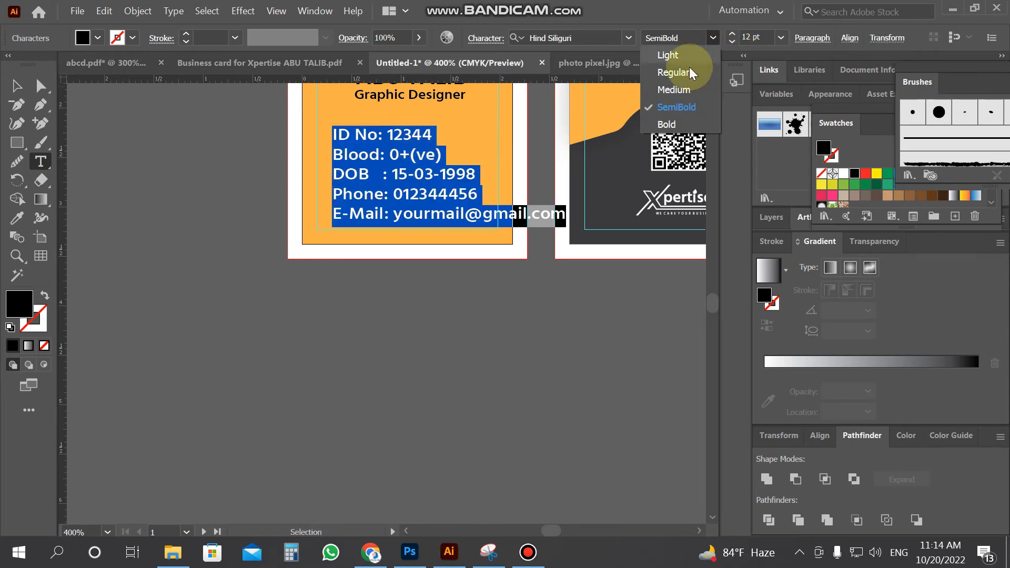
{"action": "left_click", "coordinate": [682, 91]}
{"action": "scroll", "coordinate": [311, 289], "scroll_direction": "up", "scroll_amount": 4}
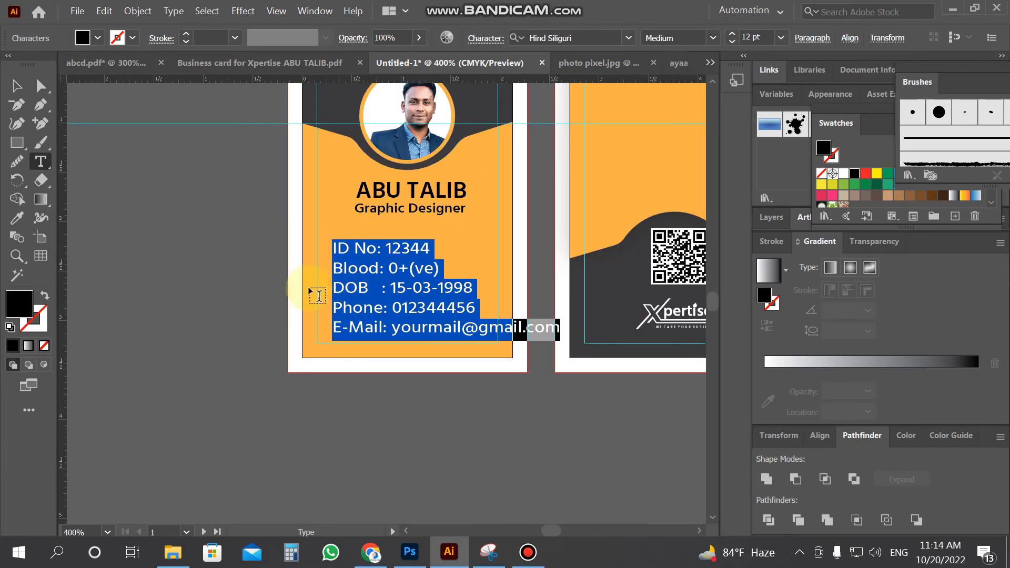
{"action": "left_click", "coordinate": [731, 42]}
{"action": "left_click", "coordinate": [731, 42]}
{"action": "left_click", "coordinate": [732, 41]}
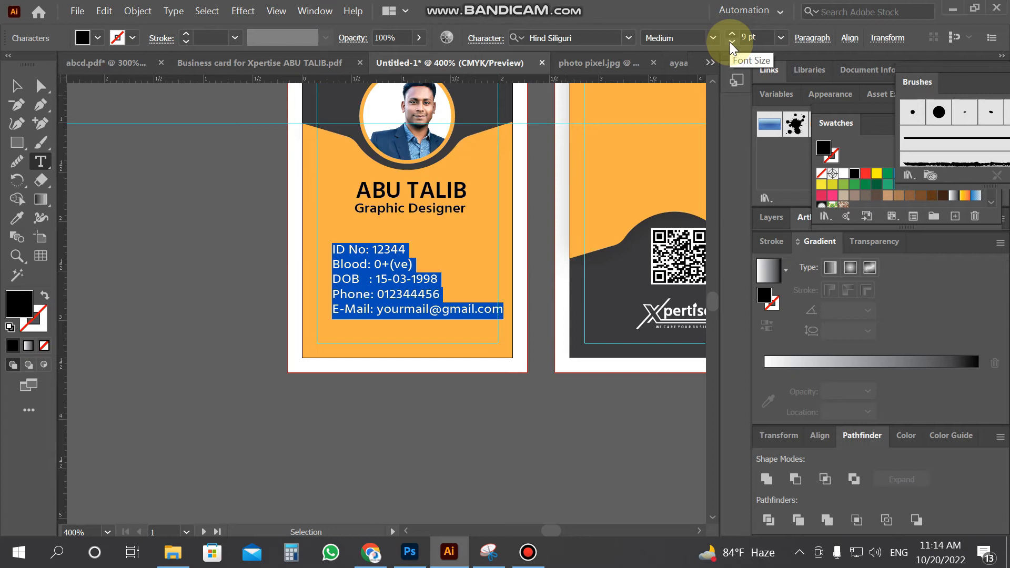
Set the e-mail address to 8 pt and nudge the block right and up
{"action": "left_click", "coordinate": [383, 313]}
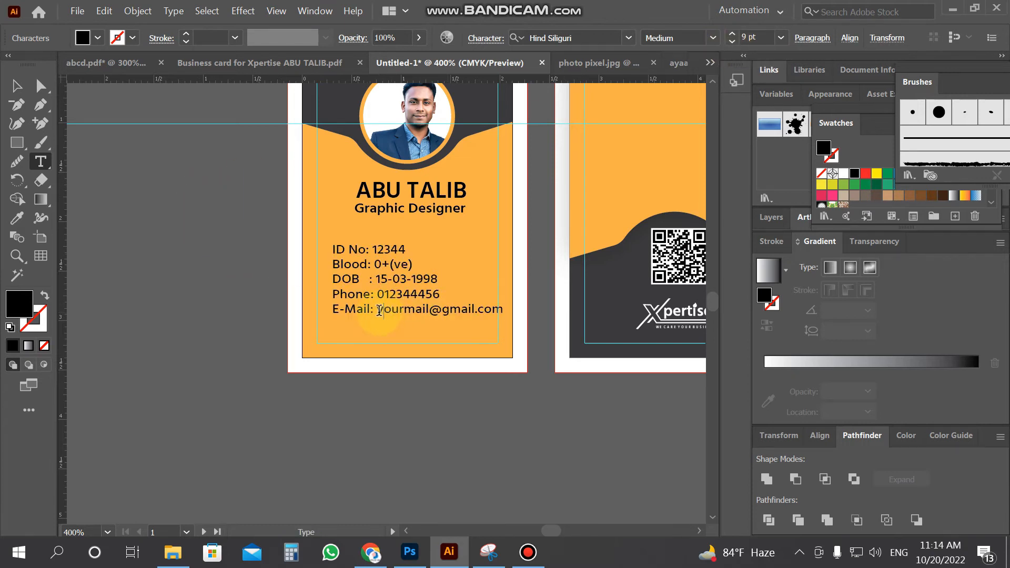
{"action": "left_click_drag", "start_coordinate": [379, 311], "coordinate": [611, 221]}
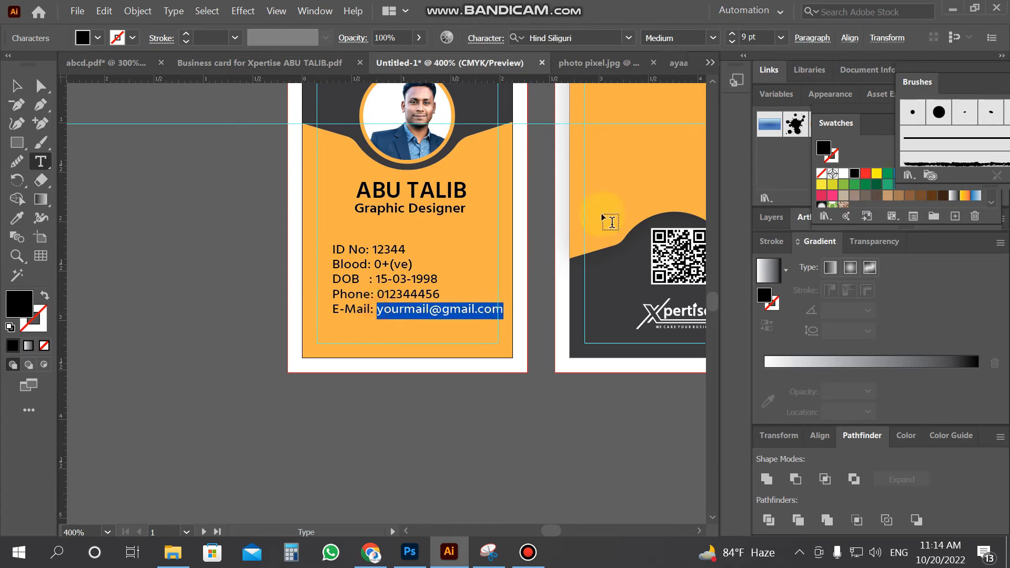
{"action": "left_click", "coordinate": [736, 39]}
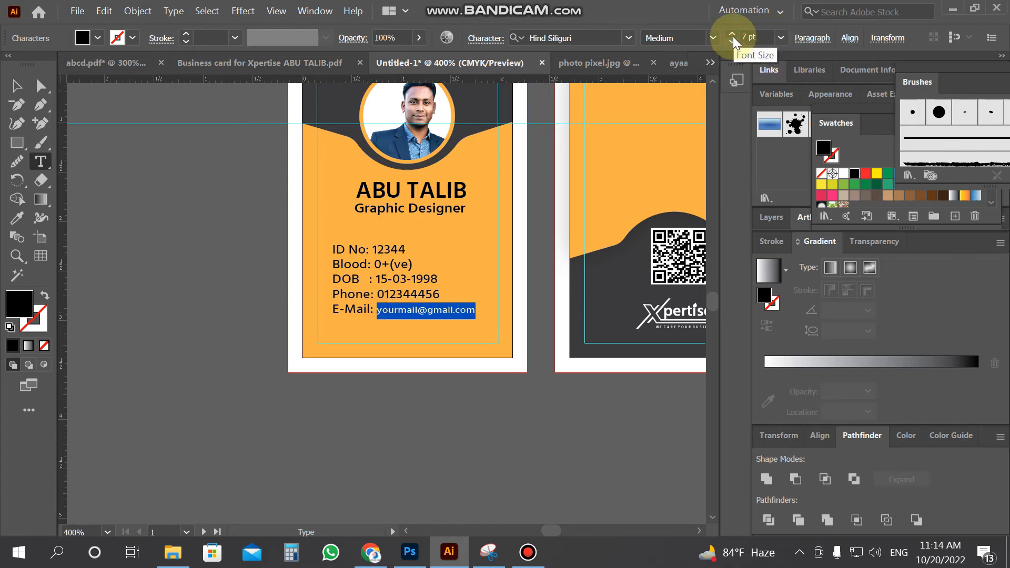
{"action": "left_click", "coordinate": [17, 86]}
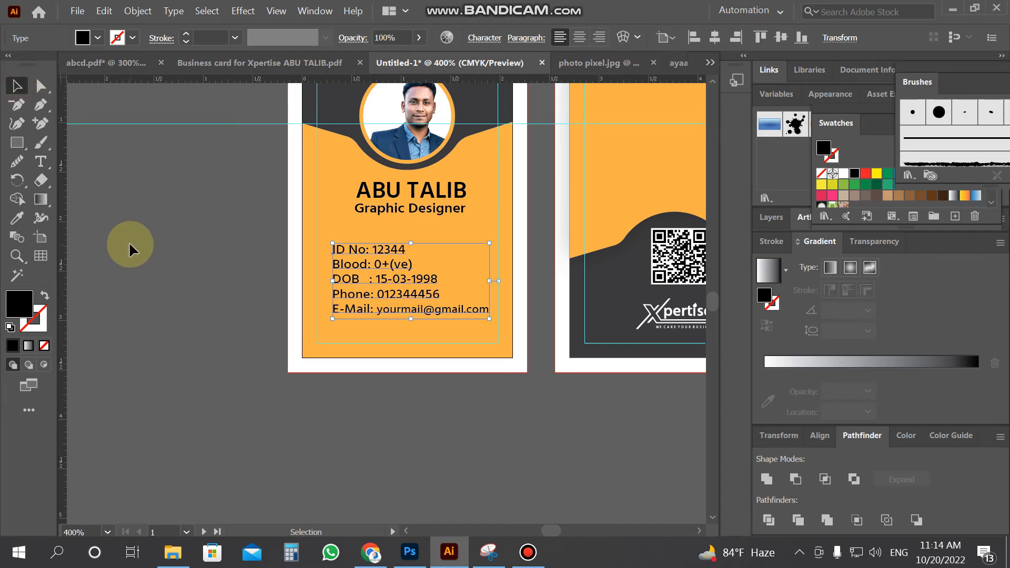
{"action": "key", "text": "Right"}
{"action": "key", "text": "Right"}
{"action": "key", "text": "Right"}
{"action": "key", "text": "Right"}
{"action": "key", "text": "Right"}
{"action": "key", "text": "Right"}
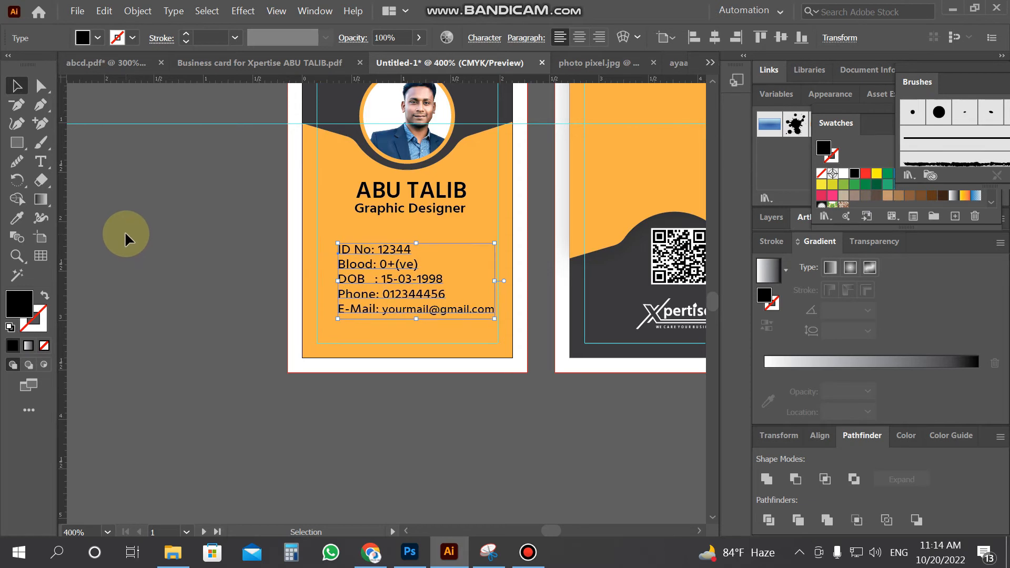
{"action": "left_click", "coordinate": [127, 235]}
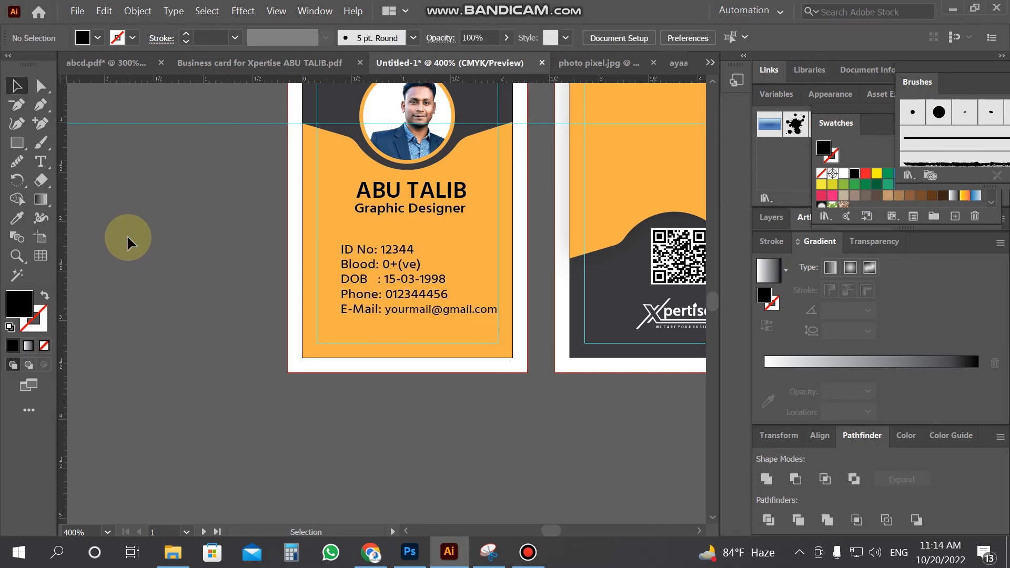
{"action": "left_click", "coordinate": [381, 248]}
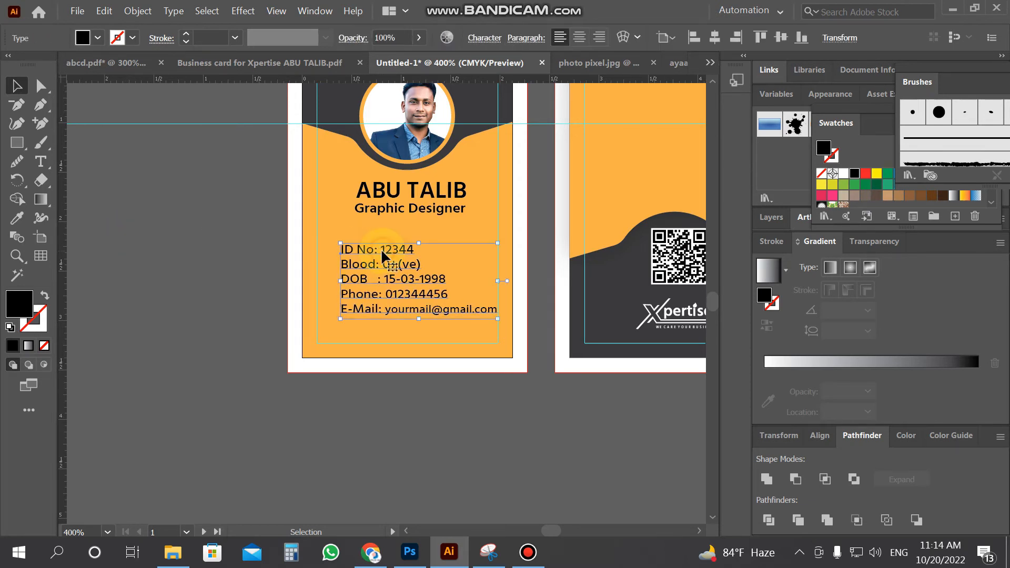
{"action": "key", "text": "Up"}
{"action": "key", "text": "Up"}
{"action": "key", "text": "Up"}
{"action": "key", "text": "Up"}
{"action": "key", "text": "Up"}
{"action": "left_click", "coordinate": [198, 289]}
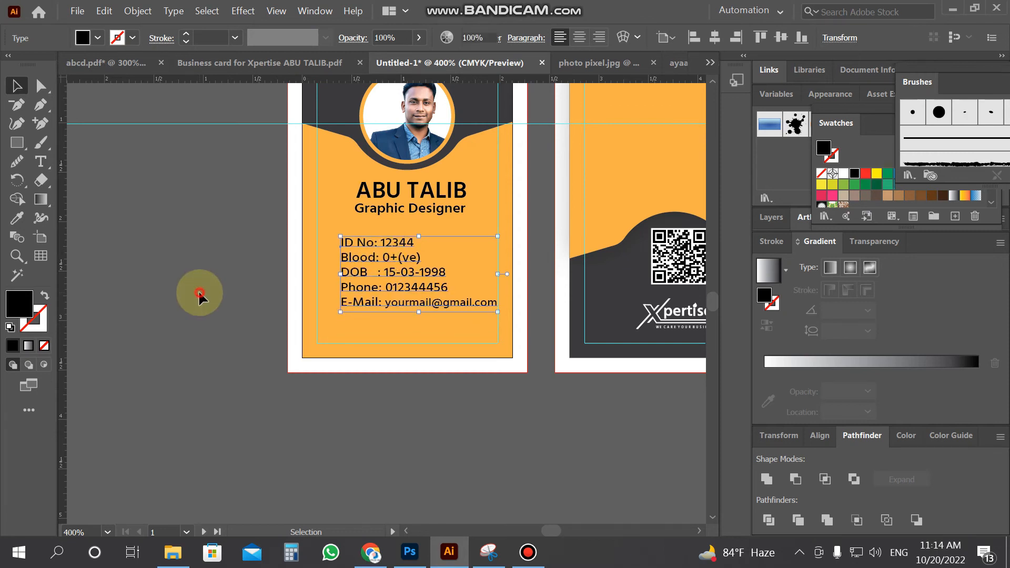
{"action": "left_click", "coordinate": [41, 161]}
Type the word 'Address' as a new text object below the cards
{"action": "left_click", "coordinate": [145, 409]}
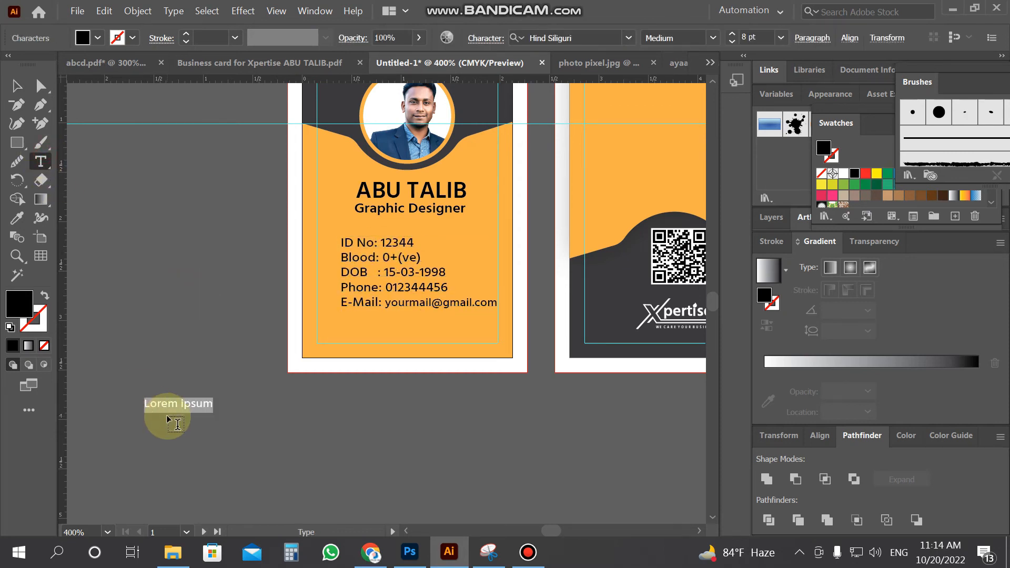
{"action": "type", "text": "A"}
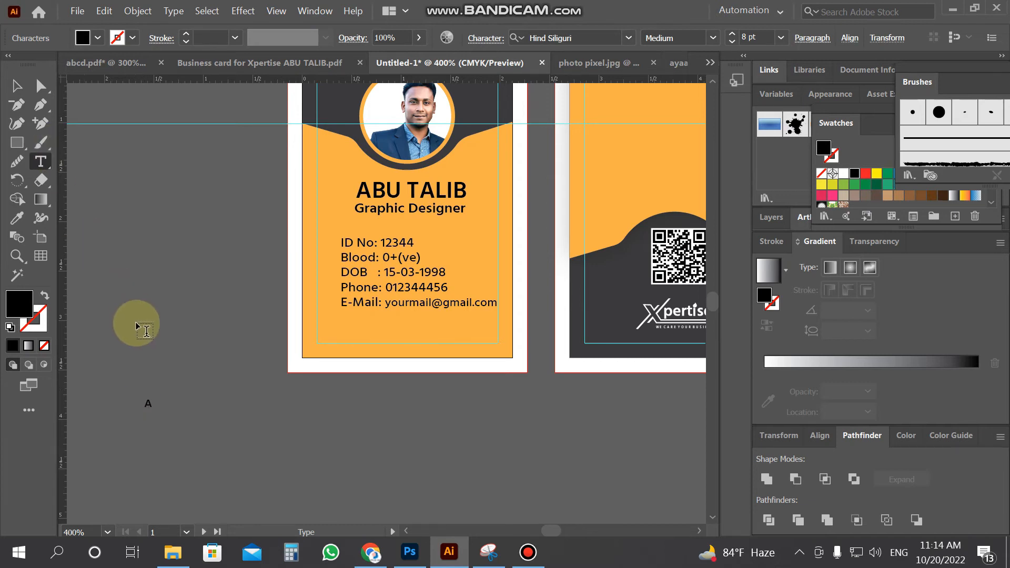
{"action": "type", "text": "dress"}
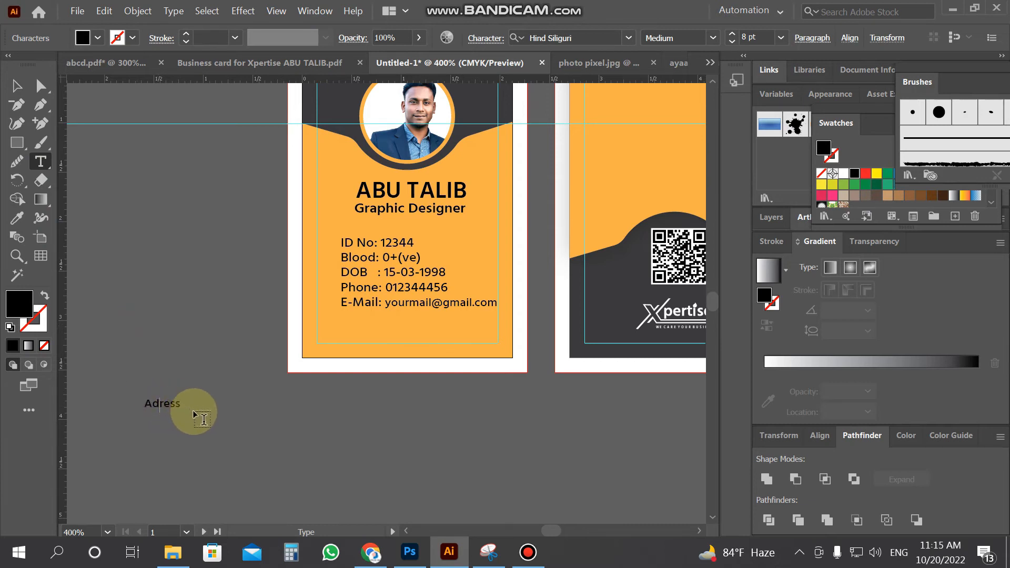
{"action": "type", "text": "s"}
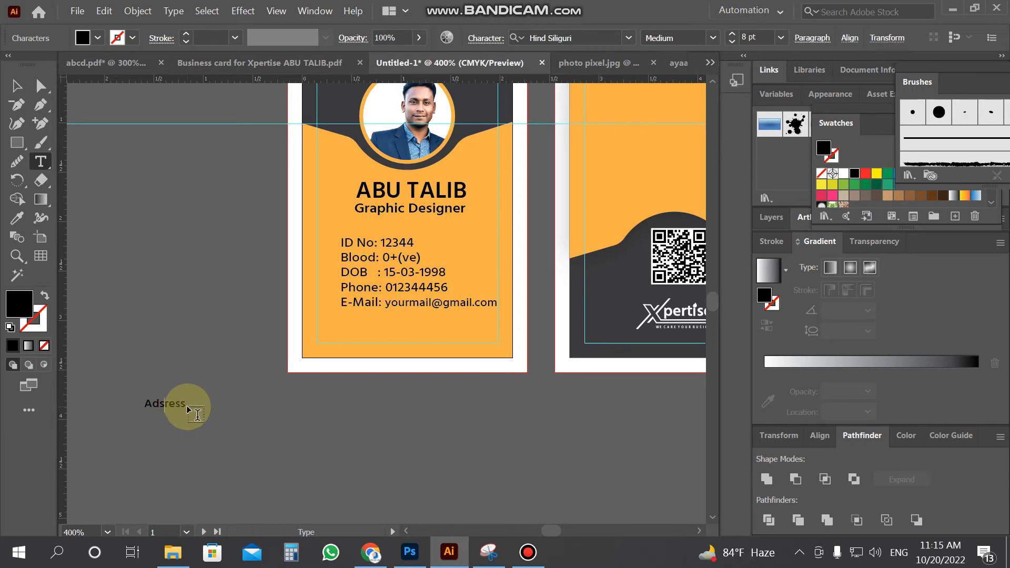
{"action": "key", "text": "BackSpace"}
{"action": "type", "text": "de"}
{"action": "key", "text": "BackSpace"}
{"action": "key", "text": "Escape"}
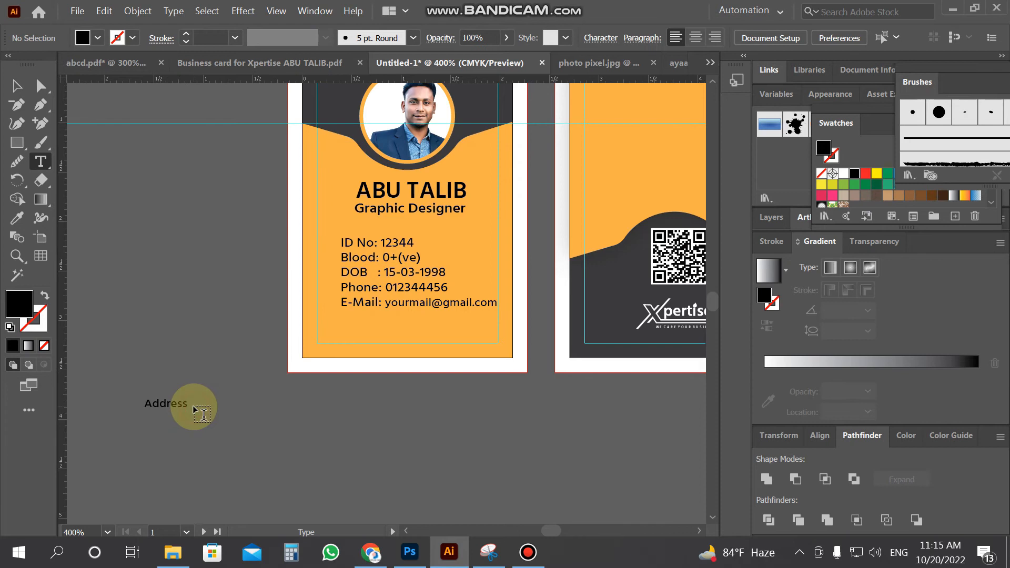
Drag the Address text onto the top of the back card and zoom out
{"action": "left_click", "coordinate": [187, 406]}
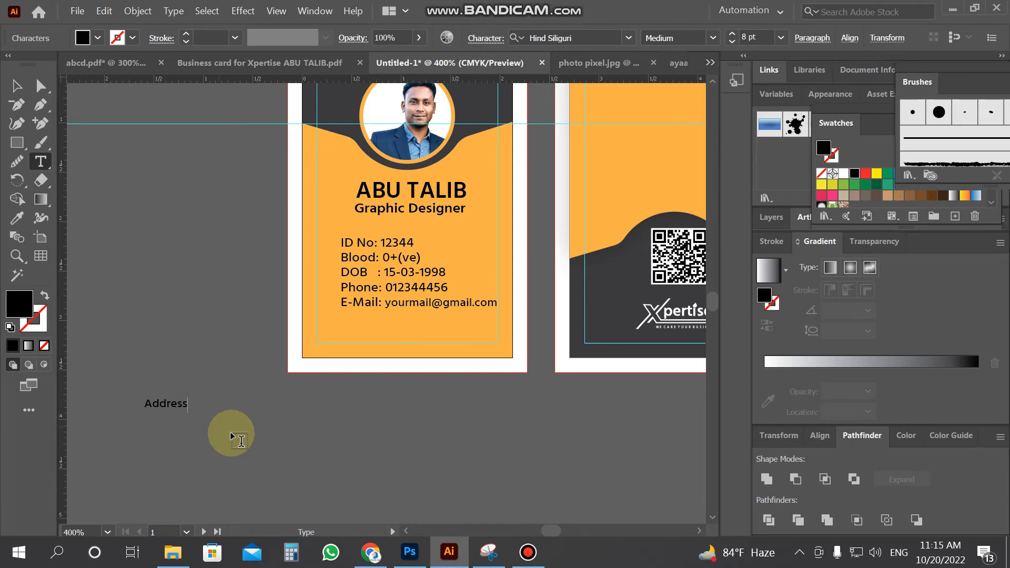
{"action": "scroll", "coordinate": [240, 435], "scroll_direction": "up", "scroll_amount": 3}
{"action": "left_click", "coordinate": [16, 86]}
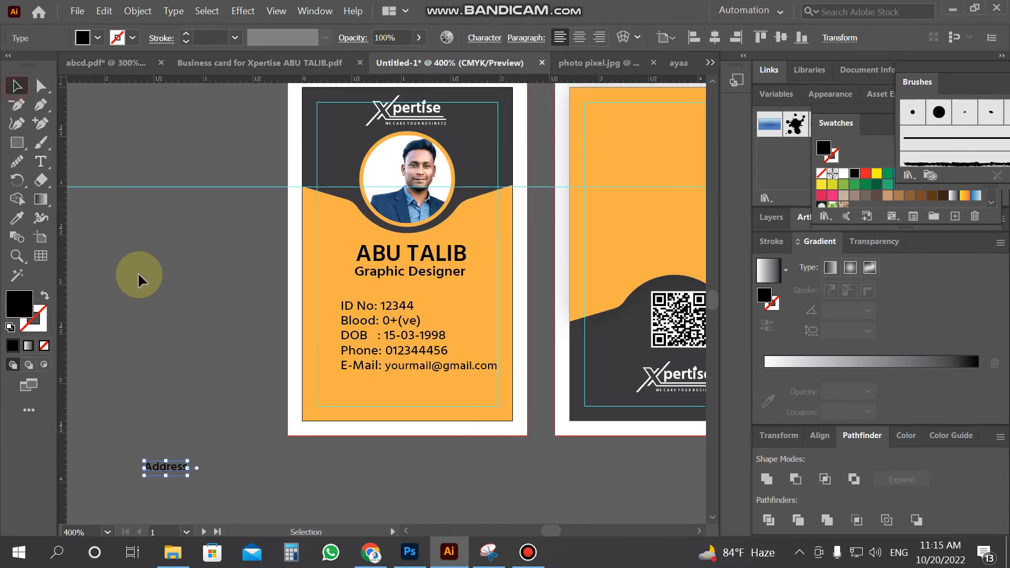
{"action": "left_click", "coordinate": [154, 450]}
{"action": "left_click_drag", "start_coordinate": [156, 450], "coordinate": [660, 137]}
{"action": "key", "text": "z"}
{"action": "left_click", "coordinate": [609, 195], "text": "alt"}
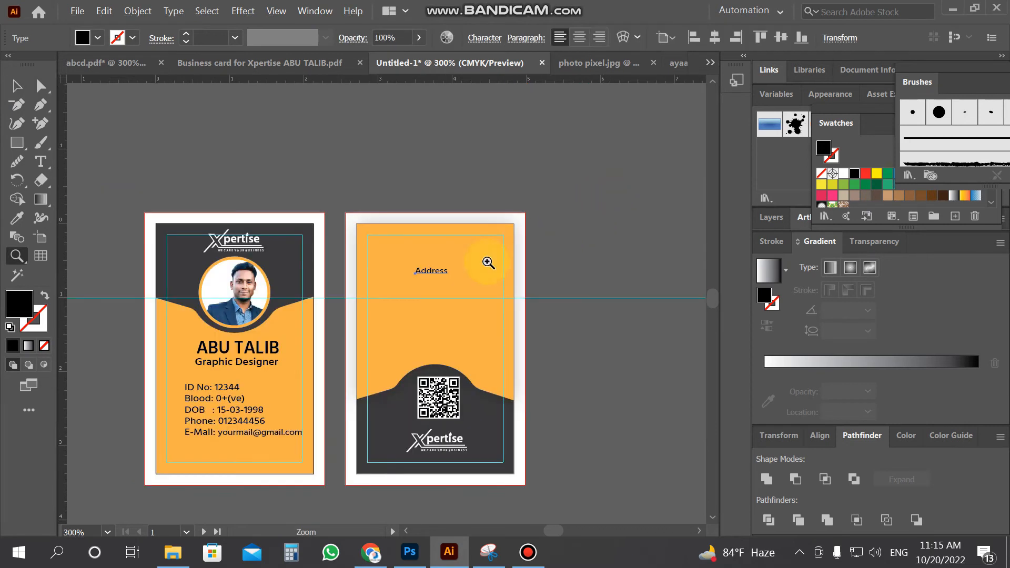
Zoom in on the back card and move the Address heading higher
{"action": "left_click", "coordinate": [392, 317]}
{"action": "left_click", "coordinate": [397, 313]}
{"action": "left_click", "coordinate": [16, 86]}
{"action": "left_click_drag", "start_coordinate": [441, 197], "coordinate": [460, 140]}
Change the heading to read '-Address-' and start a new text object below it
{"action": "left_click", "coordinate": [40, 161]}
{"action": "left_click", "coordinate": [493, 141]}
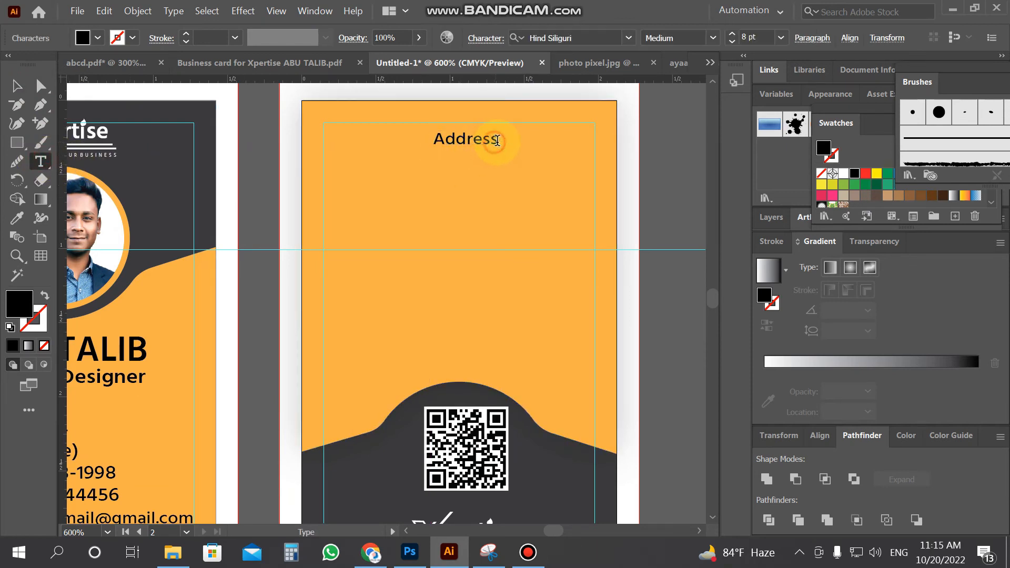
{"action": "type", "text": "-"}
{"action": "left_click", "coordinate": [430, 139]}
{"action": "type", "text": "-"}
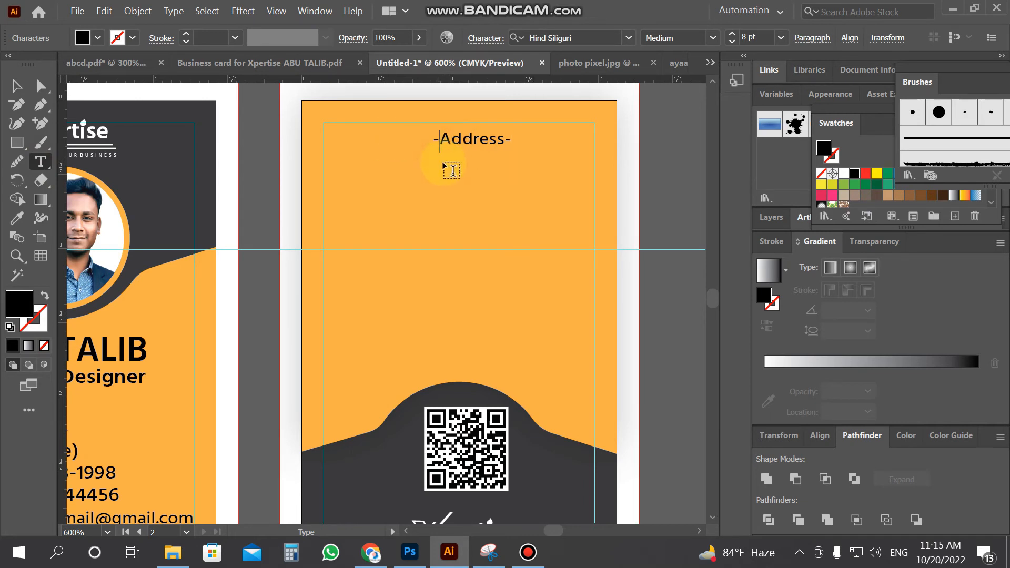
{"action": "left_click", "coordinate": [15, 87]}
{"action": "left_click", "coordinate": [42, 162]}
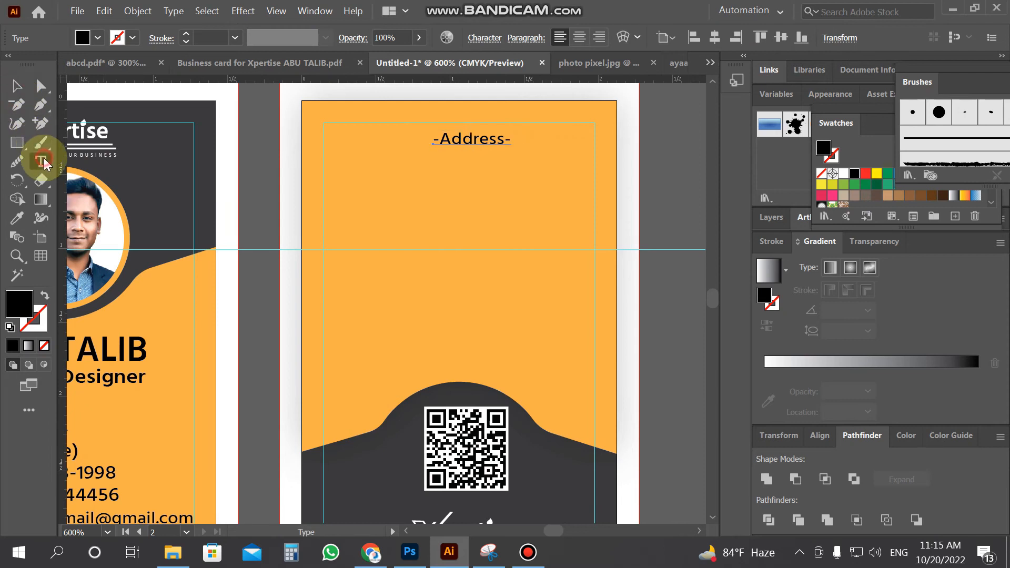
{"action": "left_click", "coordinate": [366, 231]}
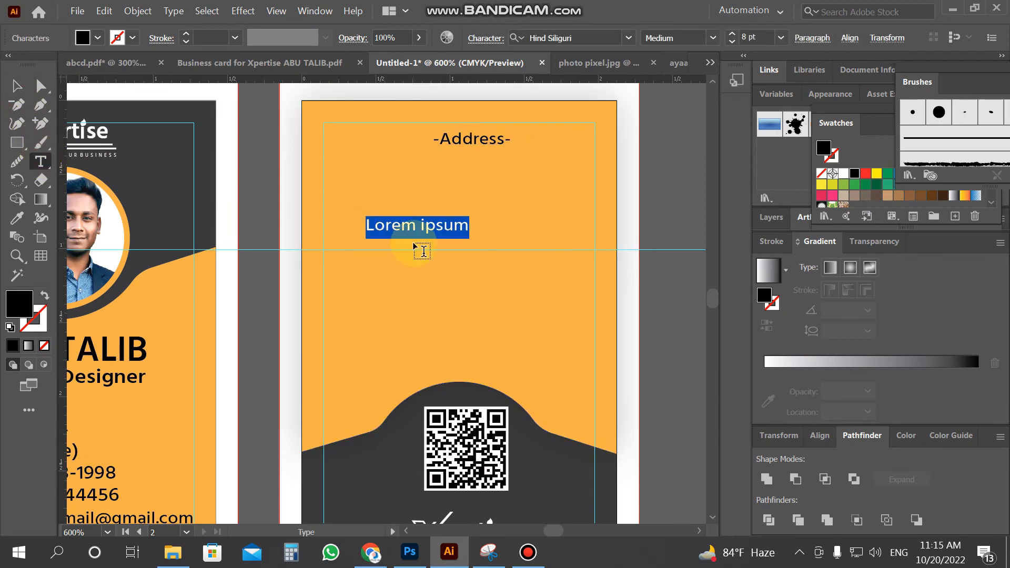
Type the first address line 'House No#1, Road No#4, level#5'
{"action": "type", "text": "house"}
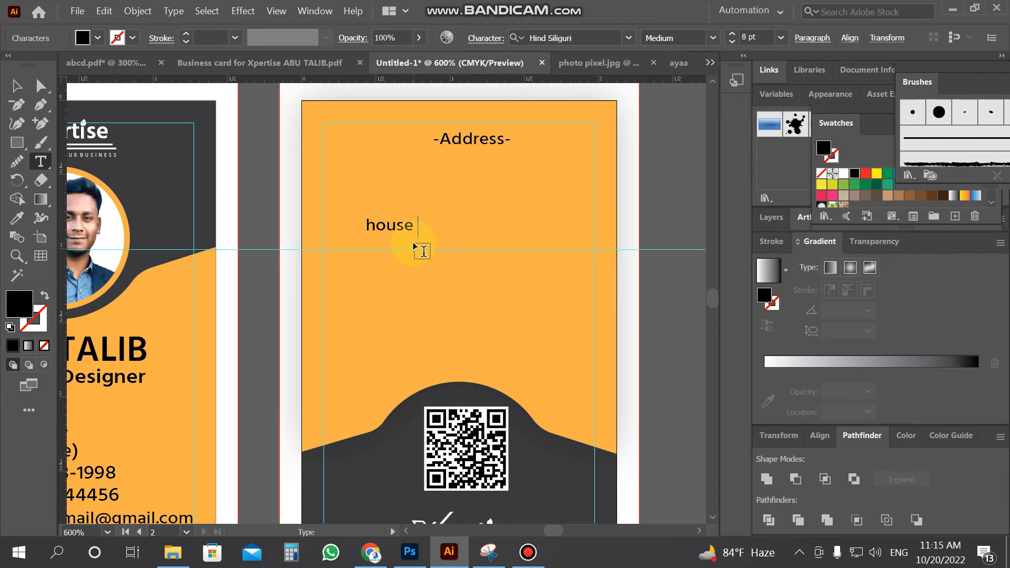
{"action": "key", "text": "BackSpace"}
{"action": "key", "text": "BackSpace"}
{"action": "key", "text": "BackSpace"}
{"action": "key", "text": "BackSpace"}
{"action": "key", "text": "BackSpace"}
{"action": "type", "text": "House No"}
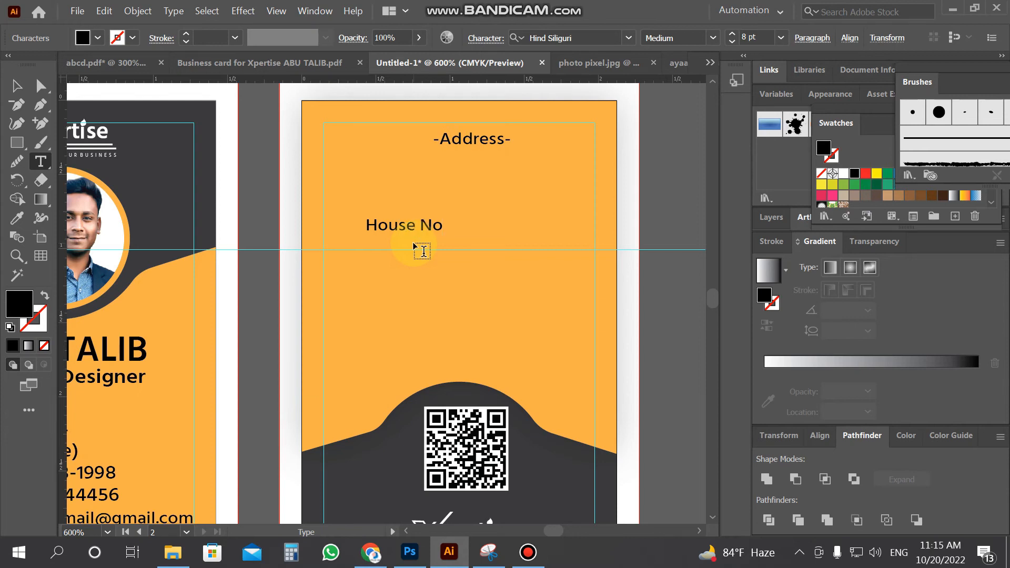
{"action": "type", "text": "#1, Road No"}
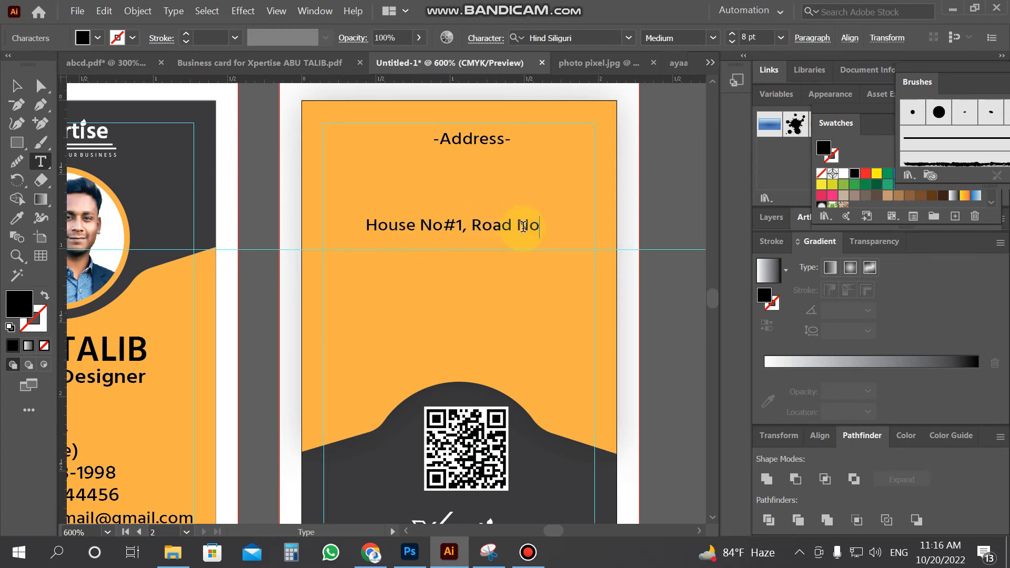
{"action": "type", "text": "#e"}
{"action": "key", "text": "BackSpace"}
{"action": "type", "text": "4"}
{"action": "key", "text": "BackSpace"}
{"action": "type", "text": "4, level"}
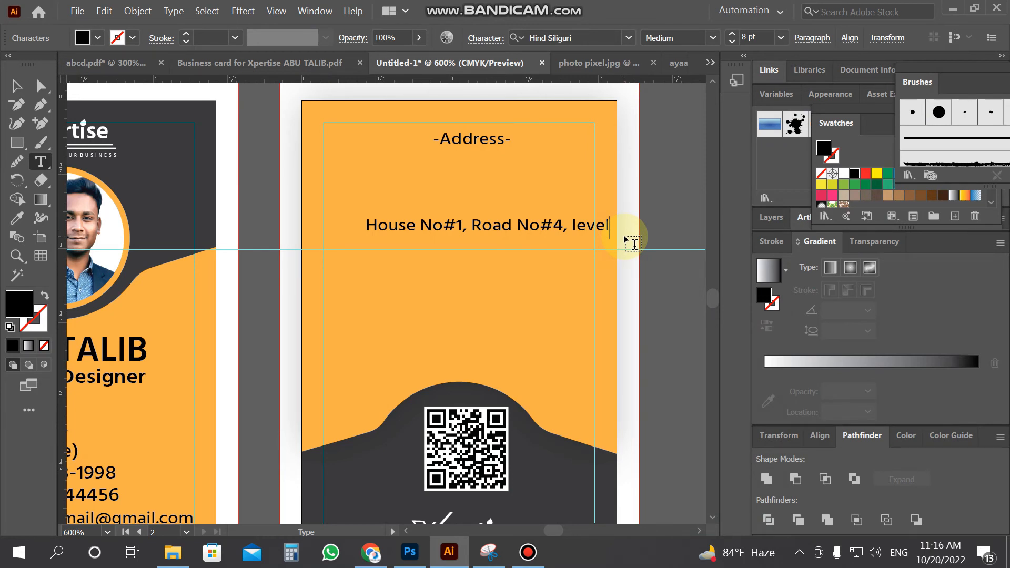
{"action": "type", "text": "#5"}
Add the second line 'Dhaka, Bangladesh' and select all the address text
{"action": "key", "text": "Return"}
{"action": "type", "text": "F"}
{"action": "key", "text": "BackSpace"}
{"action": "type", "text": "d"}
{"action": "key", "text": "BackSpace"}
{"action": "type", "text": "Dhaka"}
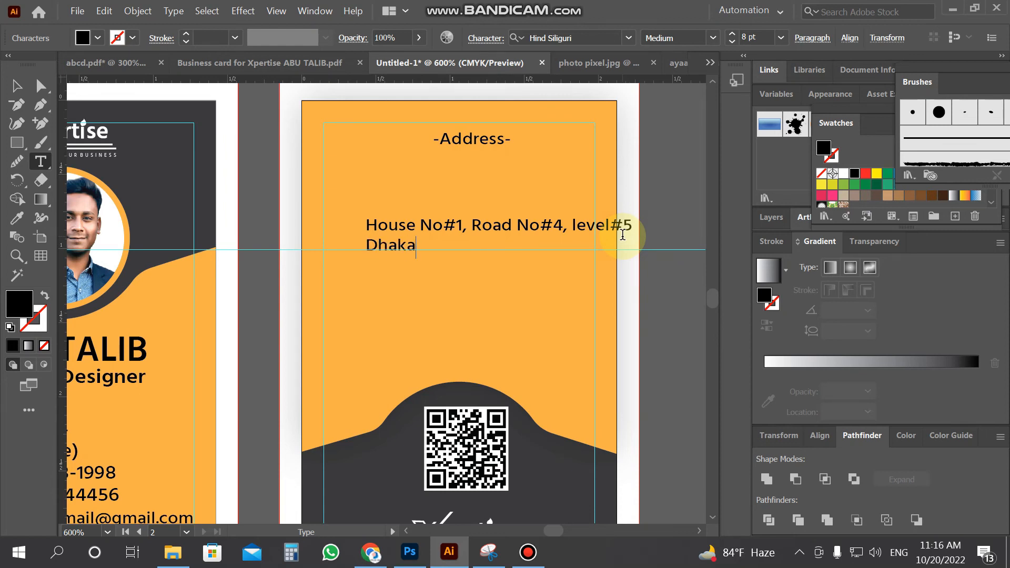
{"action": "type", "text": ", Bangladesh"}
{"action": "key", "text": "ctrl+a"}
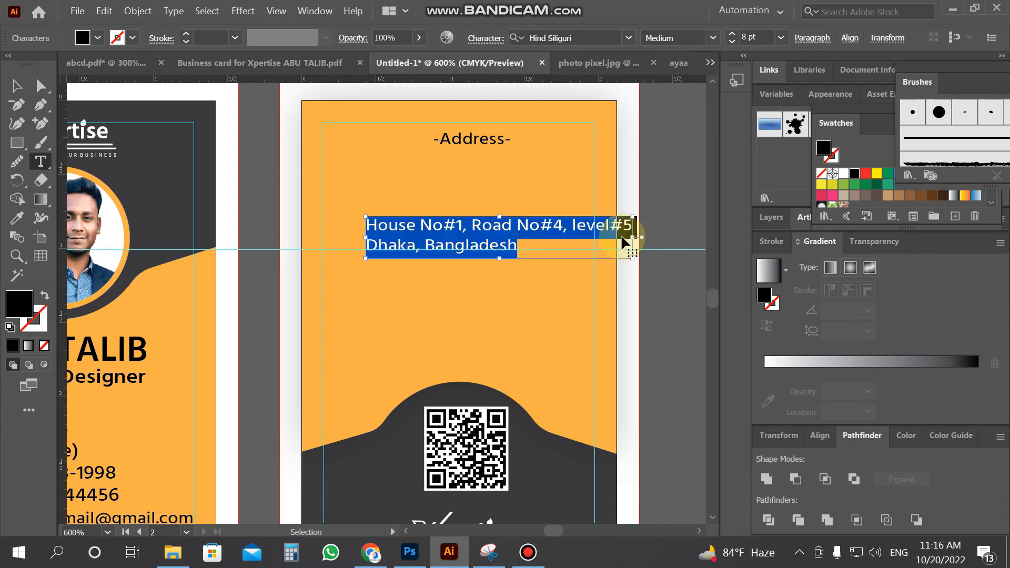
Centre-align the address lines and move the narrowed block just under the heading
{"action": "left_click", "coordinate": [810, 39]}
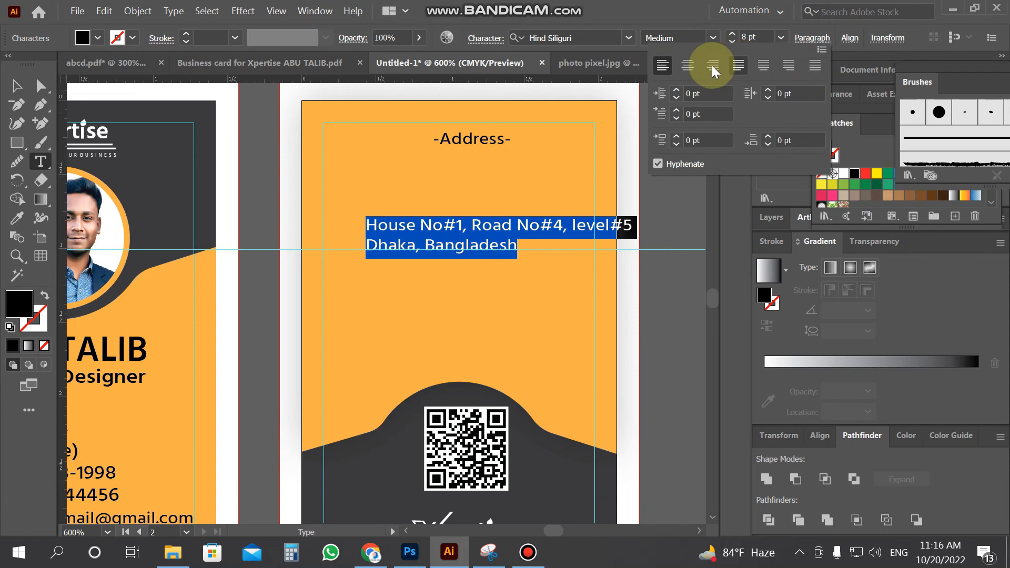
{"action": "left_click", "coordinate": [679, 68]}
{"action": "left_click", "coordinate": [17, 86]}
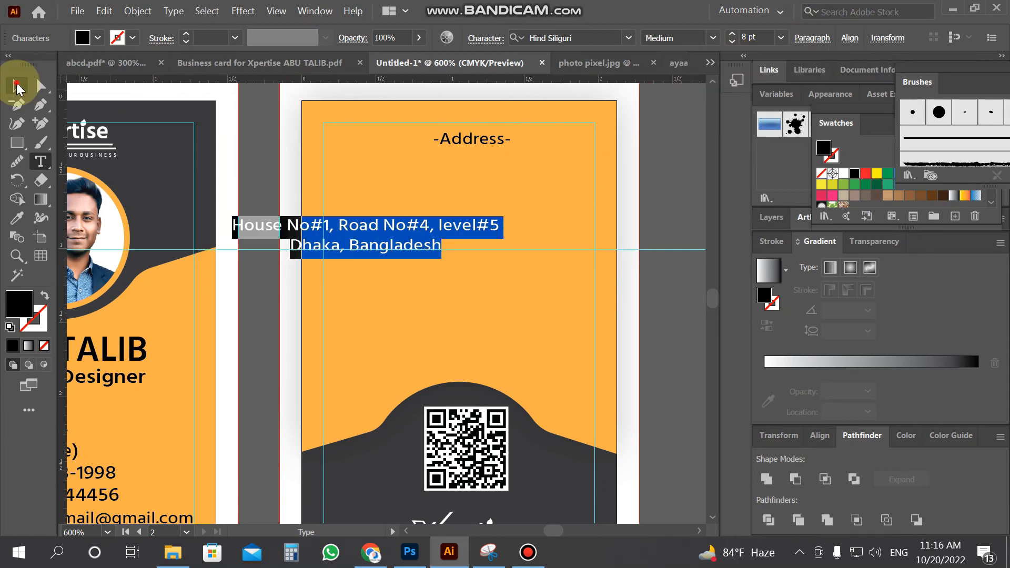
{"action": "left_click_drag", "start_coordinate": [377, 224], "coordinate": [472, 160]}
{"action": "left_click_drag", "start_coordinate": [592, 194], "coordinate": [577, 192]}
{"action": "left_click_drag", "start_coordinate": [514, 177], "coordinate": [505, 165]}
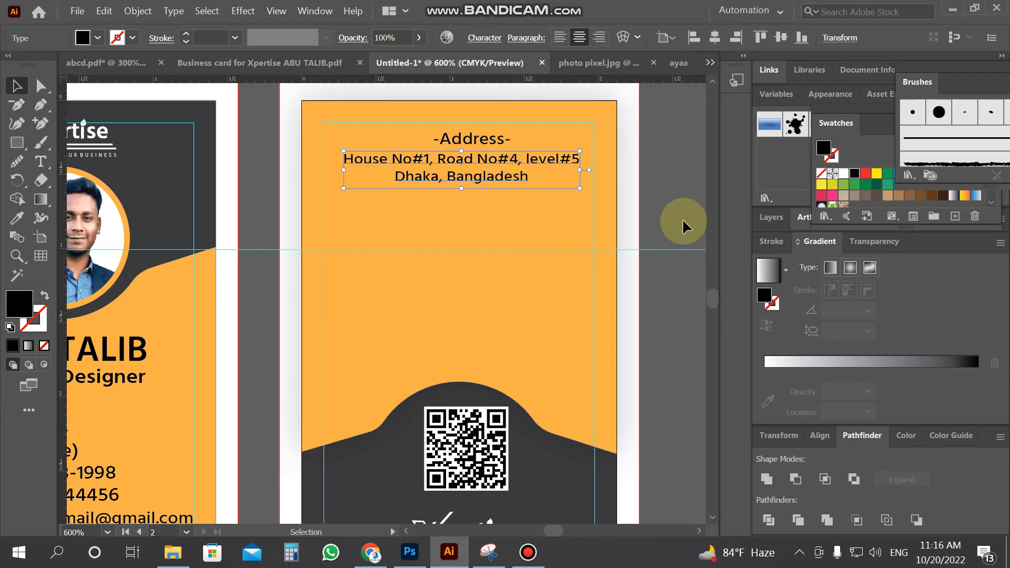
Nudge the -Address- heading into place above the address
{"action": "left_click", "coordinate": [480, 141]}
{"action": "key", "text": "Down"}
{"action": "key", "text": "Down"}
{"action": "key", "text": "Up"}
{"action": "left_click", "coordinate": [645, 161]}
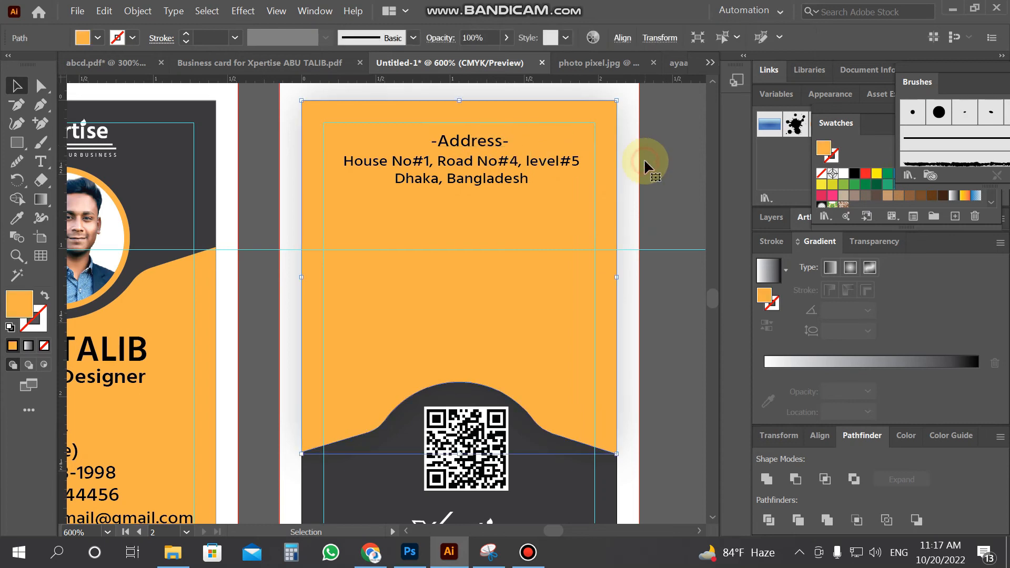
{"action": "scroll", "coordinate": [131, 195], "scroll_direction": "down", "scroll_amount": 6}
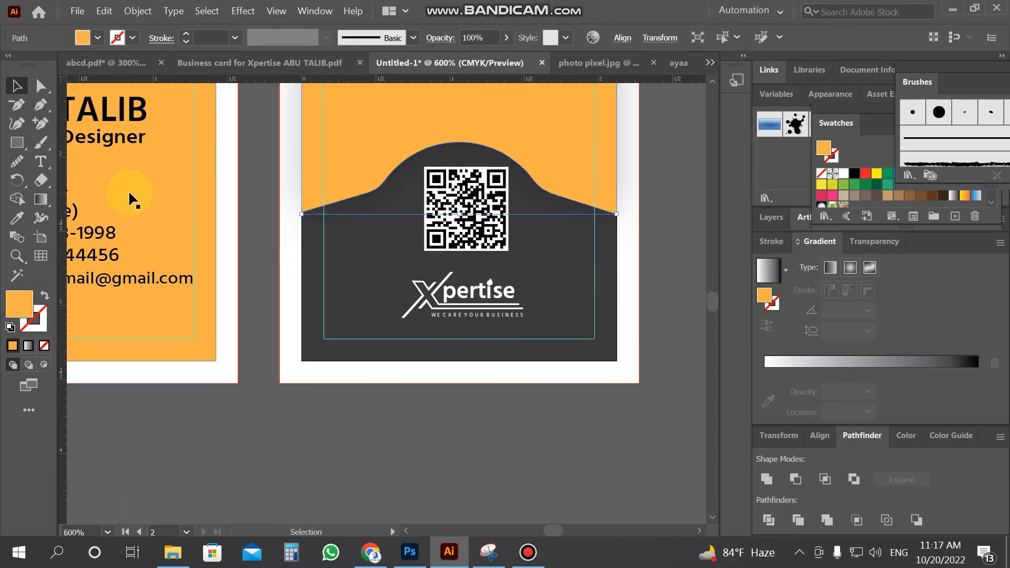
{"action": "scroll", "coordinate": [128, 191], "scroll_direction": "down", "scroll_amount": 4}
{"action": "left_click", "coordinate": [40, 161]}
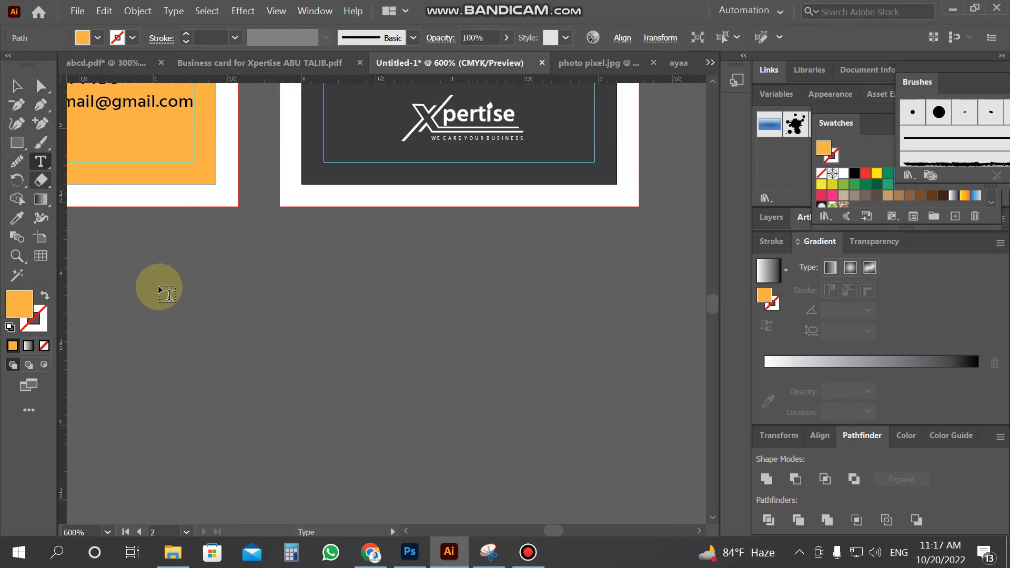
Type 'Joining Date: 12-12-2021' and 'Expire Date: 12-12-2022' as a new text block below the card
{"action": "left_click", "coordinate": [264, 364]}
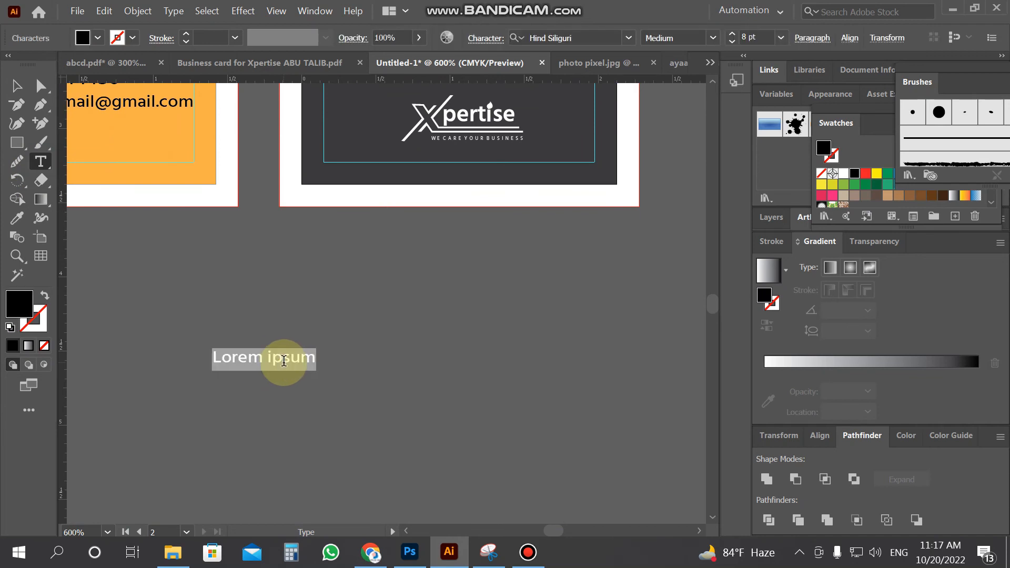
{"action": "type", "text": "J"}
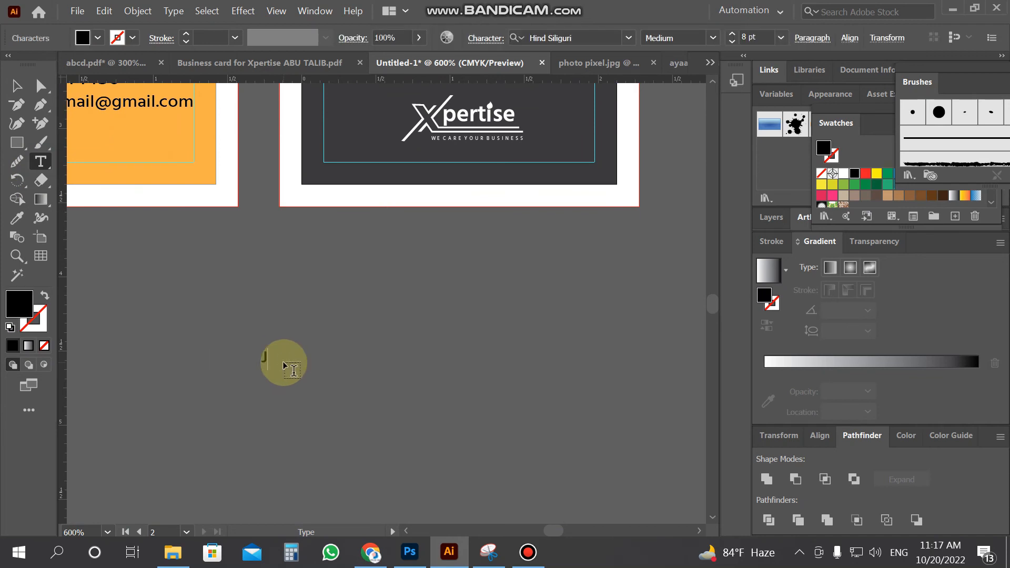
{"action": "type", "text": "oining"}
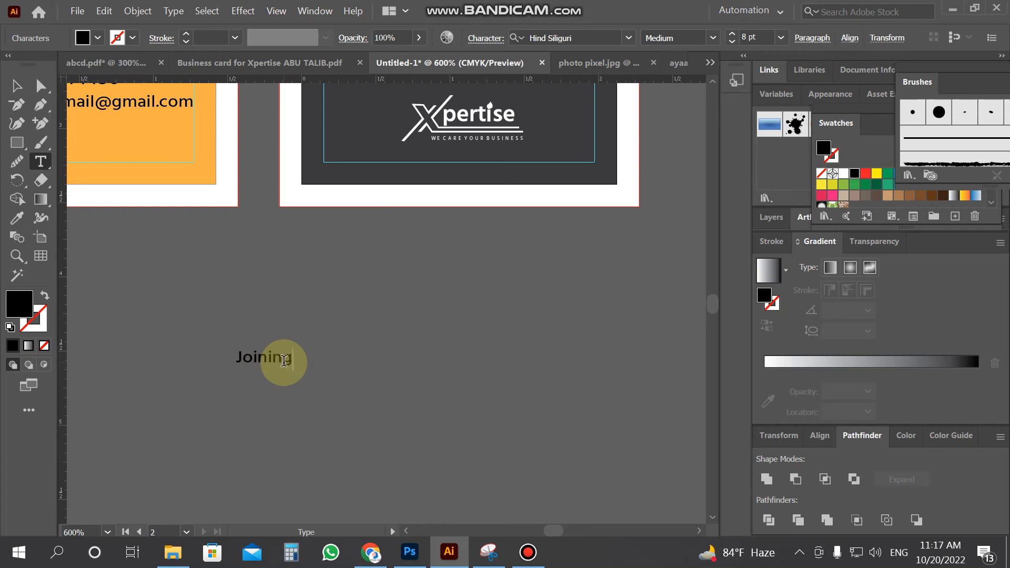
{"action": "type", "text": " Date"}
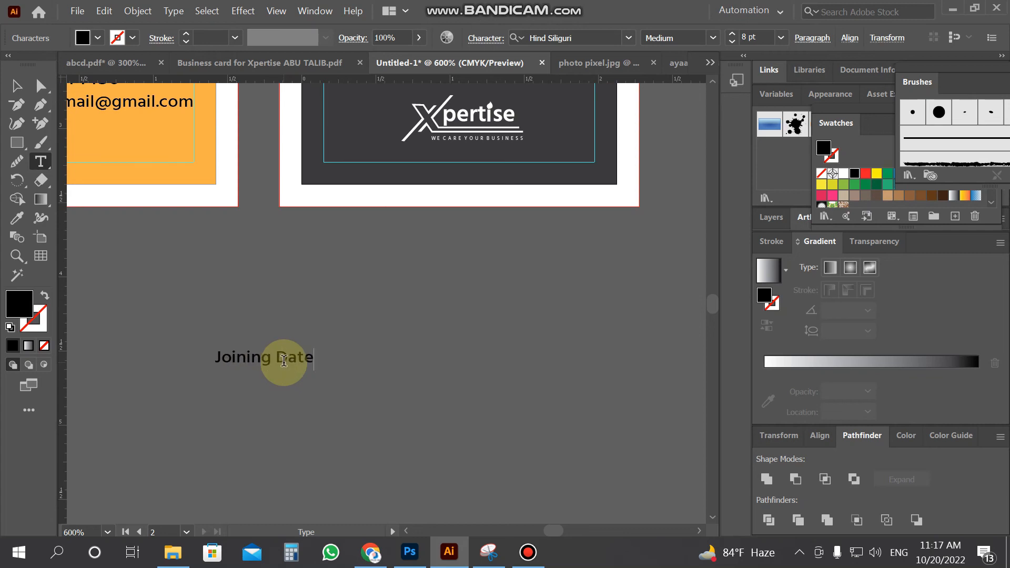
{"action": "type", "text": "- 12"}
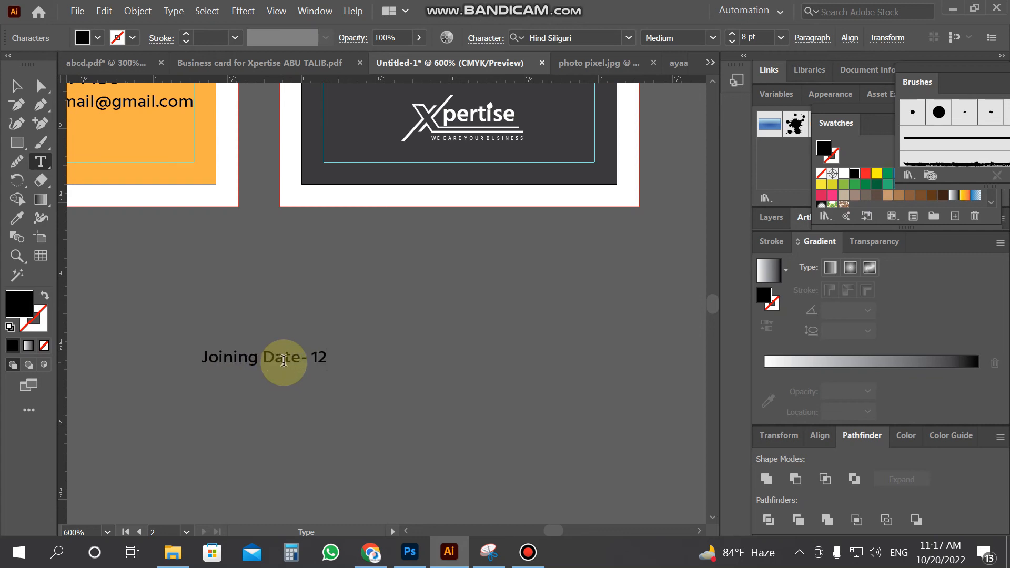
{"action": "type", "text": "-12-"}
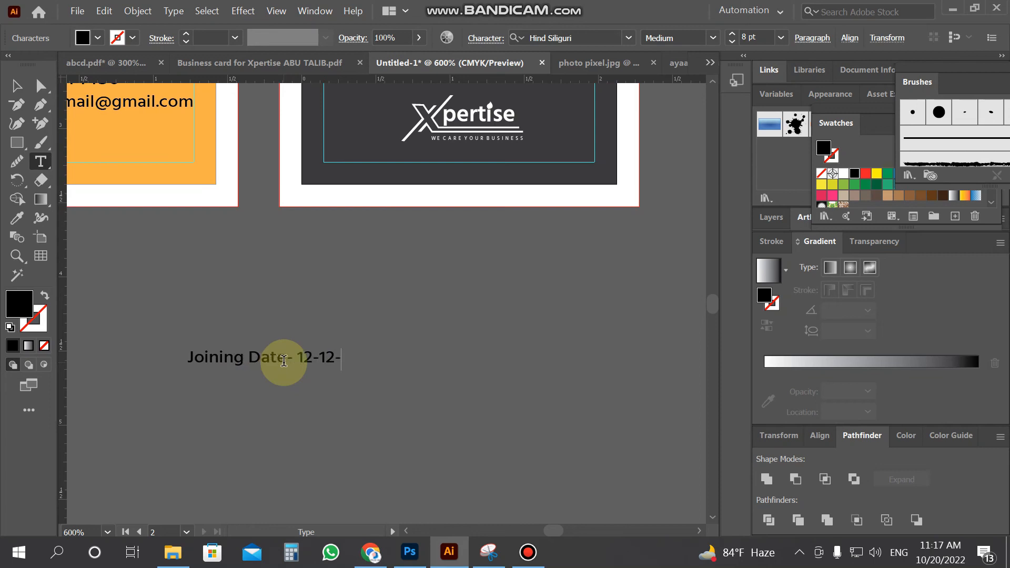
{"action": "type", "text": "2021"}
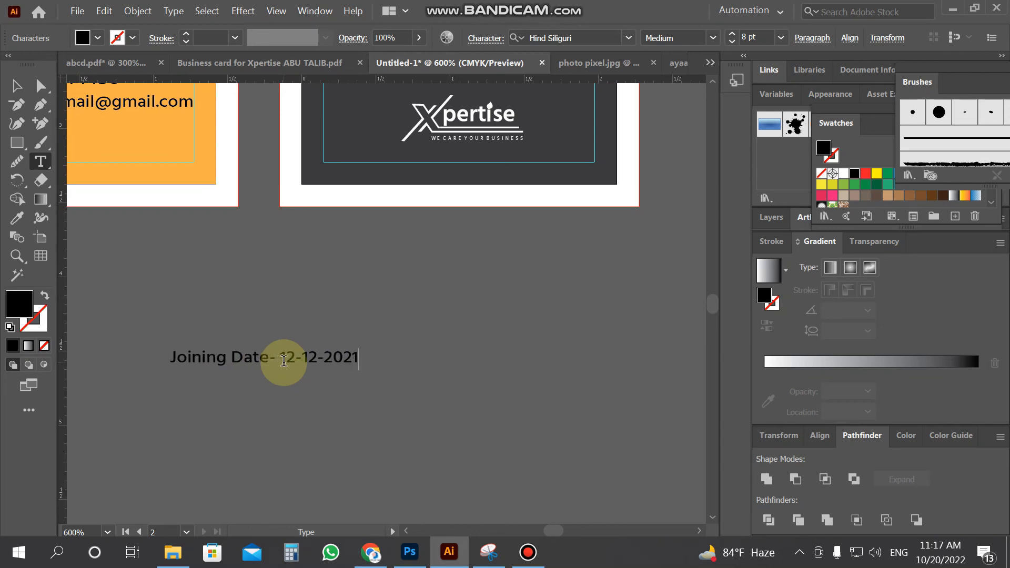
{"action": "type", "text": "ExPIRE"}
{"action": "key", "text": "BackSpace"}
{"action": "key", "text": "BackSpace"}
{"action": "key", "text": "BackSpace"}
{"action": "key", "text": "BackSpace"}
{"action": "type", "text": "pire date"}
{"action": "key", "text": "BackSpace"}
{"action": "key", "text": "BackSpace"}
{"action": "key", "text": "BackSpace"}
{"action": "key", "text": "BackSpace"}
{"action": "type", "text": "Date"}
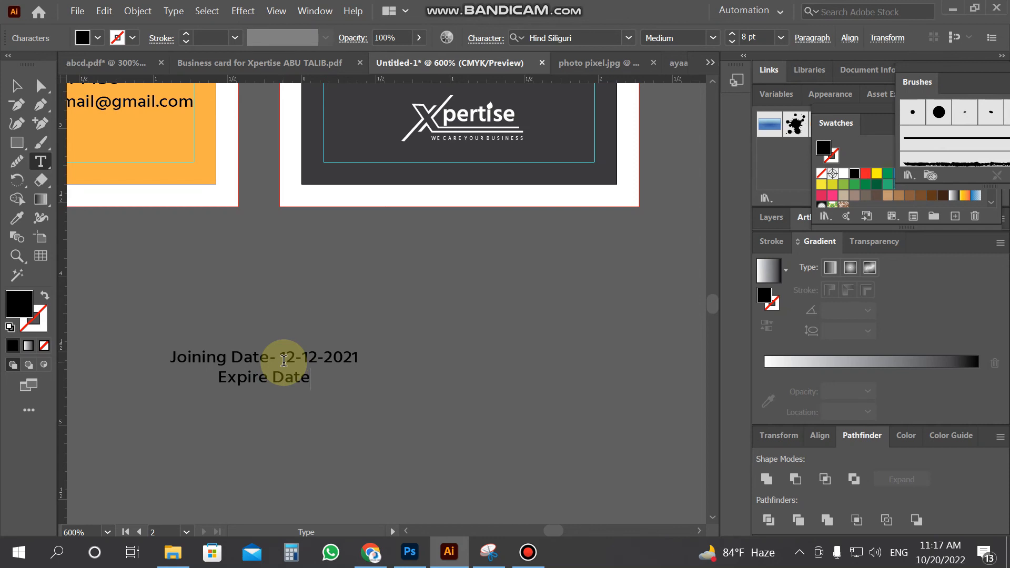
{"action": "type", "text": ": 1"}
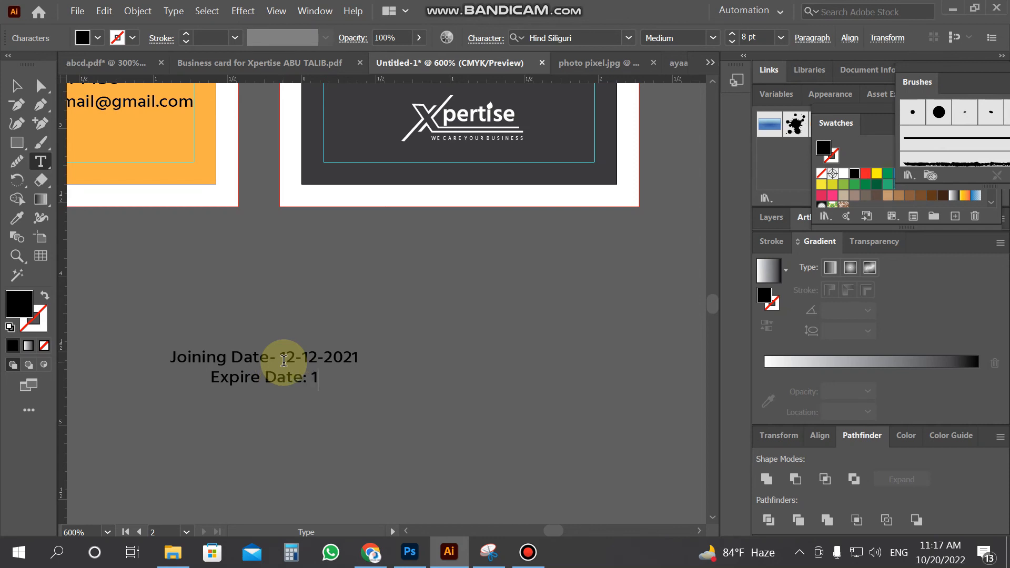
{"action": "type", "text": "2-"}
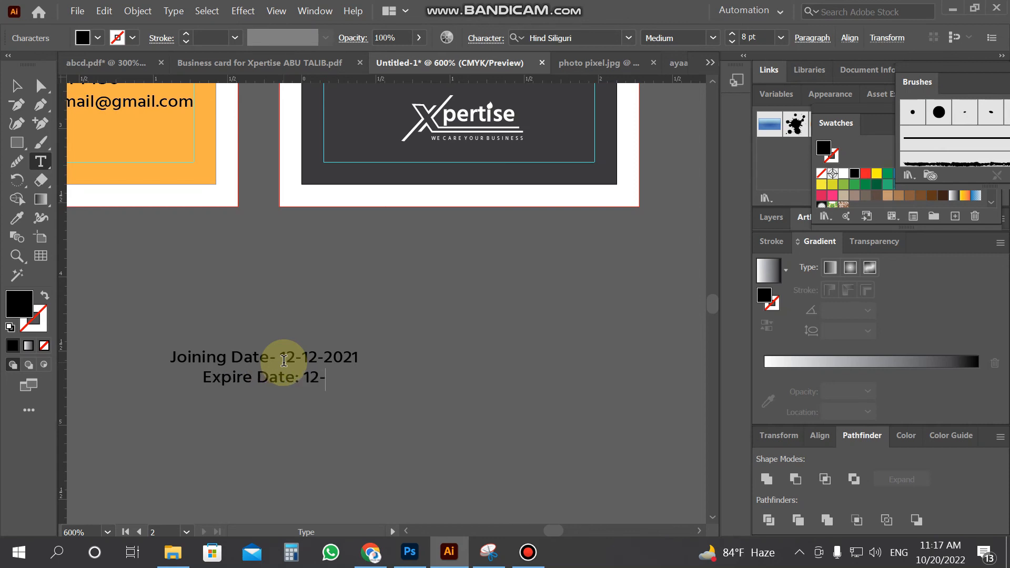
{"action": "type", "text": "12-"}
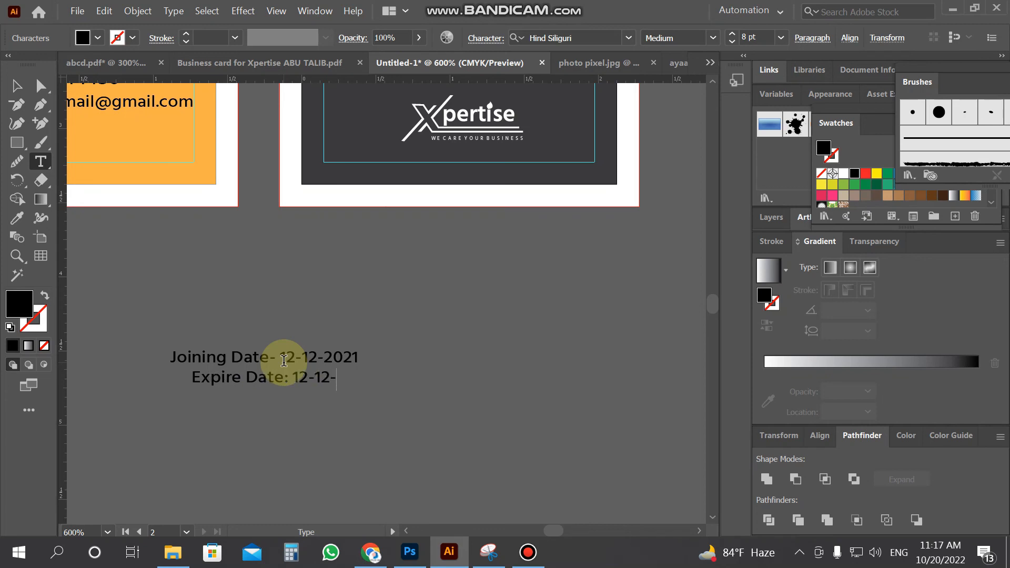
{"action": "type", "text": "2022"}
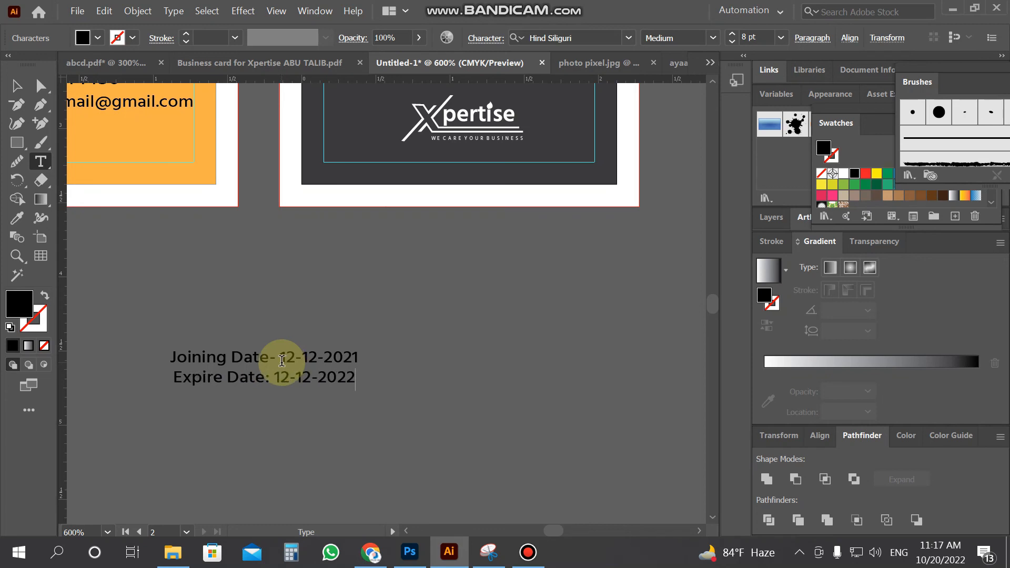
{"action": "left_click_drag", "start_coordinate": [274, 358], "coordinate": [274, 358]}
{"action": "type", "text": ":"}
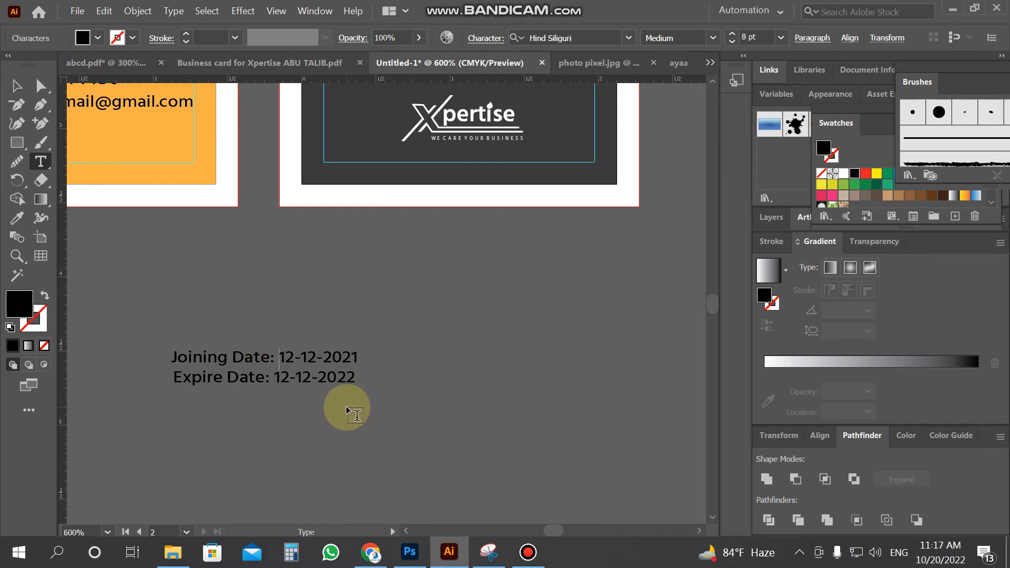
{"action": "scroll", "coordinate": [346, 406], "scroll_direction": "up", "scroll_amount": 5}
Move the date text onto the back card beneath the address
{"action": "key", "text": "Escape"}
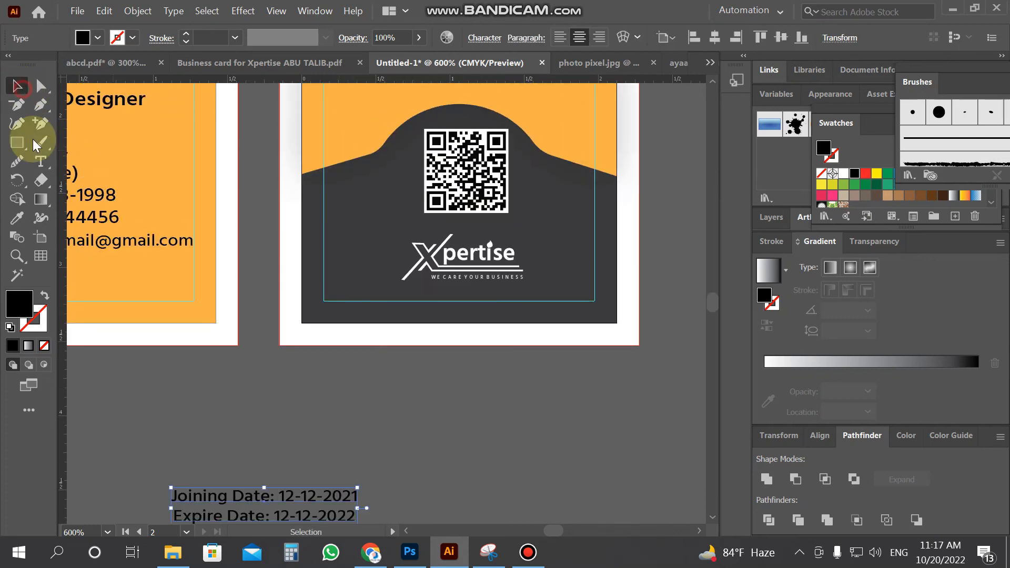
{"action": "scroll", "coordinate": [274, 432], "scroll_direction": "up", "scroll_amount": 2}
{"action": "scroll", "coordinate": [279, 440], "scroll_direction": "down", "scroll_amount": 1}
{"action": "left_click_drag", "start_coordinate": [307, 499], "coordinate": [506, 138]}
{"action": "scroll", "coordinate": [514, 396], "scroll_direction": "up", "scroll_amount": 2}
{"action": "scroll", "coordinate": [510, 174], "scroll_direction": "up", "scroll_amount": 6}
{"action": "left_click_drag", "start_coordinate": [491, 239], "coordinate": [501, 210]}
Nudge the address lines down slightly and start a new text line below the dates
{"action": "left_click", "coordinate": [481, 157]}
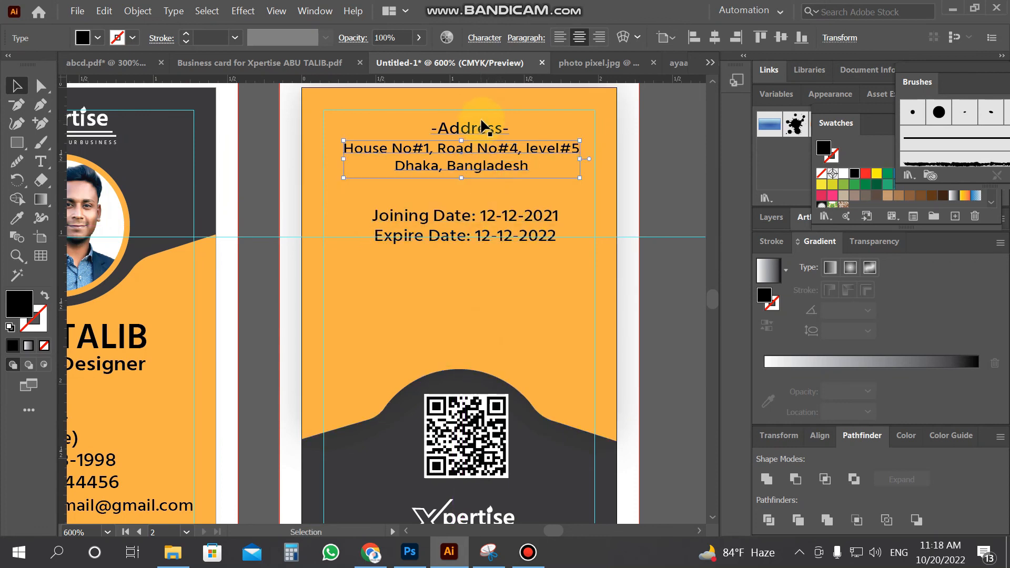
{"action": "left_click", "coordinate": [551, 179]}
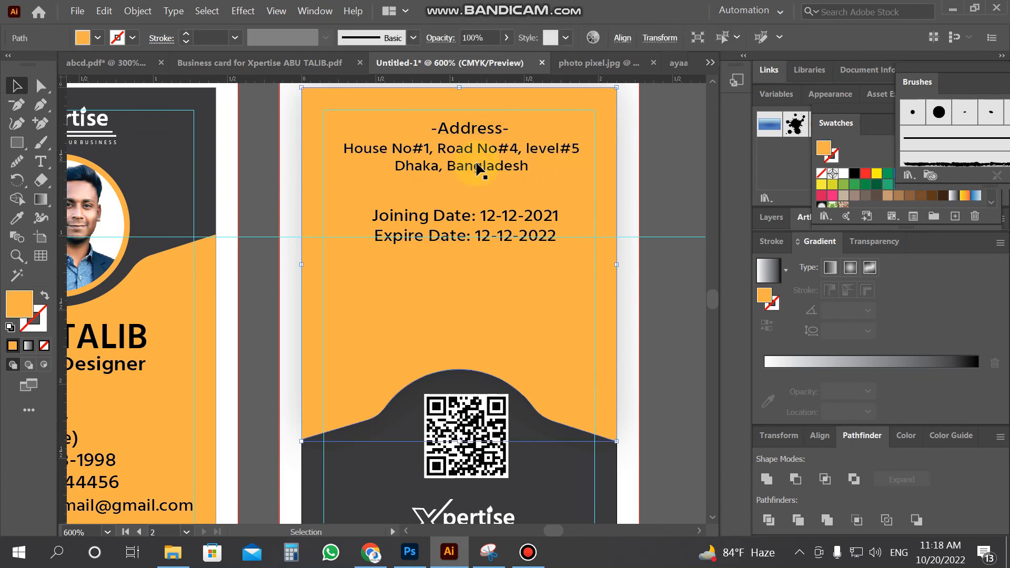
{"action": "left_click", "coordinate": [497, 170]}
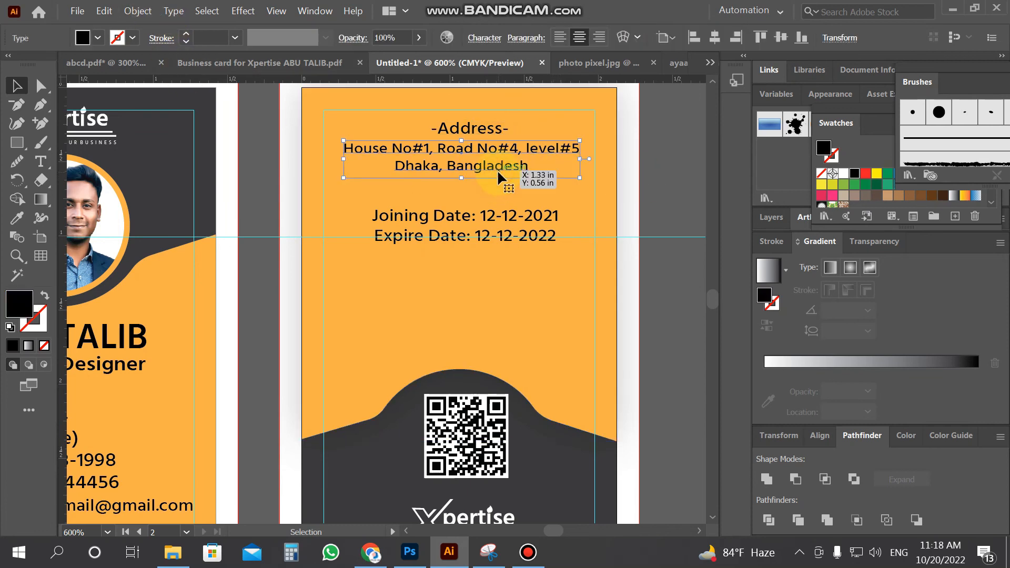
{"action": "key", "text": "Down"}
{"action": "key", "text": "Down"}
{"action": "left_click", "coordinate": [481, 131]}
{"action": "left_click", "coordinate": [41, 161]}
{"action": "left_click", "coordinate": [344, 324]}
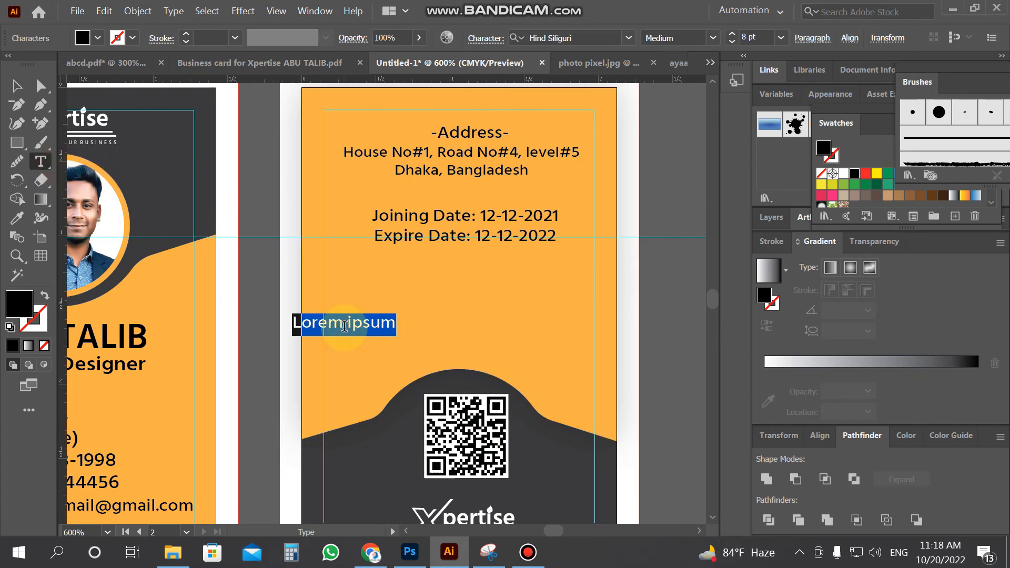
Replace the placeholder text with 'You Sincerely'
{"action": "key", "text": "BackSpace"}
{"action": "type", "text": "You"}
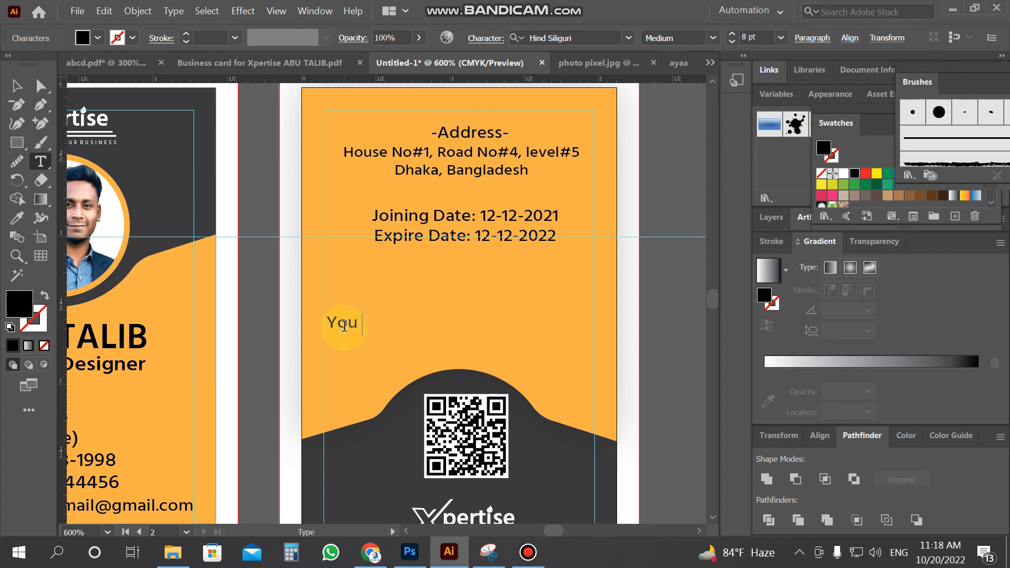
{"action": "type", "text": " D"}
{"action": "key", "text": "BackSpace"}
{"action": "type", "text": "Sl"}
{"action": "key", "text": "BackSpace"}
{"action": "type", "text": "incere"}
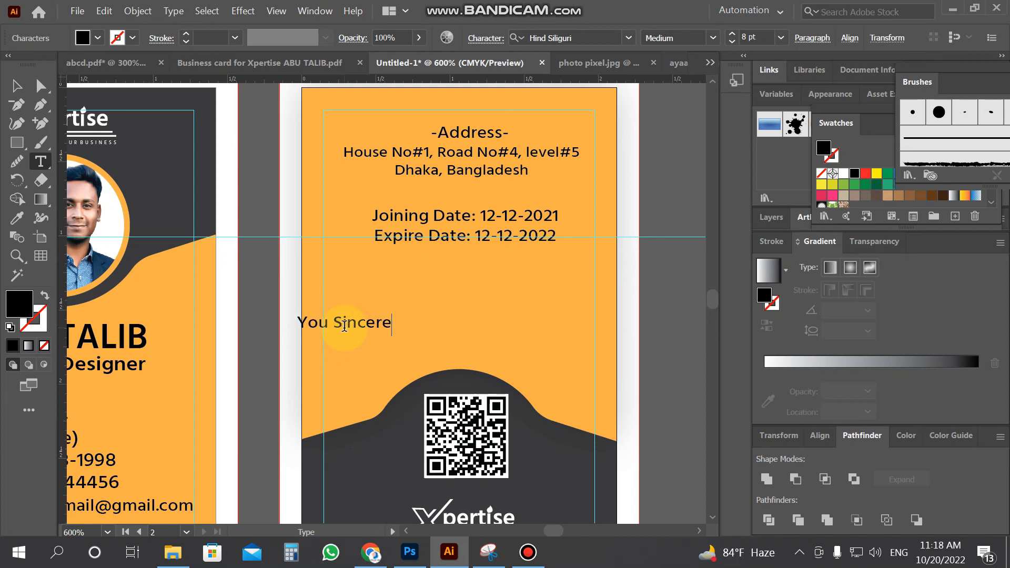
{"action": "type", "text": "ly"}
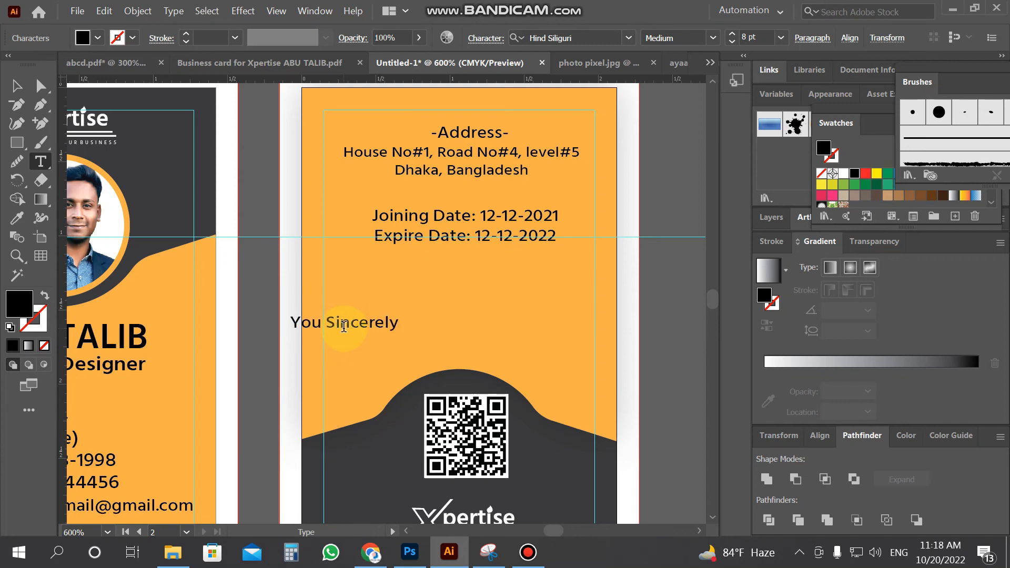
Centre the caption on the card and draw a thin signature bar above it
{"action": "left_click", "coordinate": [19, 87]}
{"action": "left_click_drag", "start_coordinate": [365, 326], "coordinate": [478, 342]}
{"action": "left_click", "coordinate": [17, 142]}
{"action": "left_click_drag", "start_coordinate": [391, 327], "coordinate": [523, 328]}
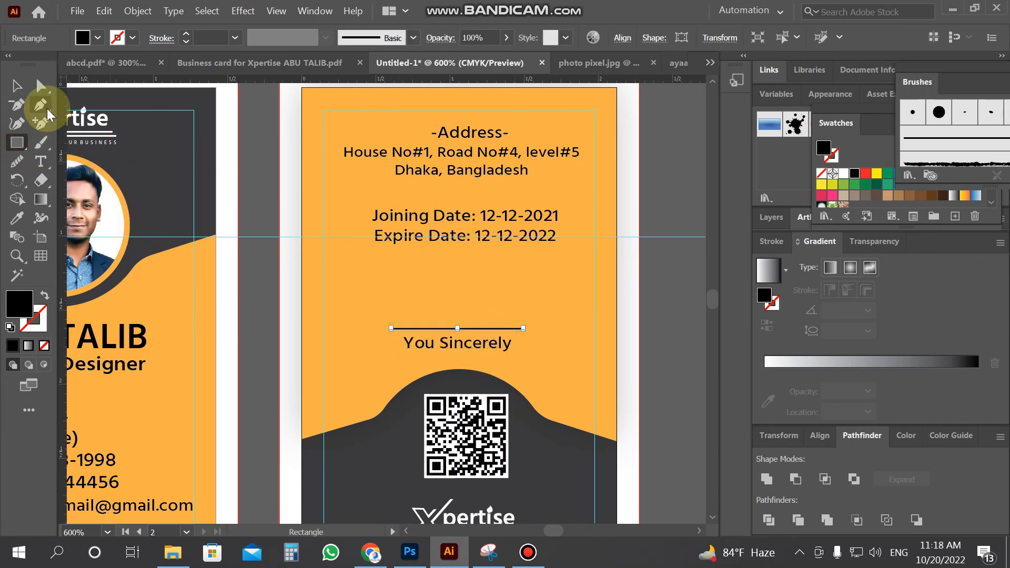
{"action": "left_click", "coordinate": [18, 85]}
{"action": "left_click", "coordinate": [17, 161]}
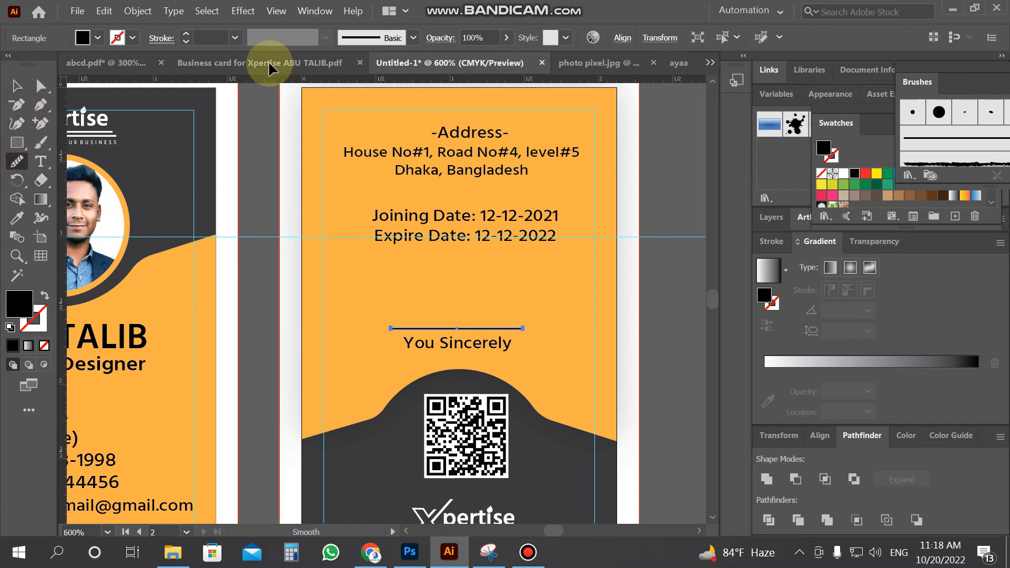
{"action": "key", "text": "ctrl"}
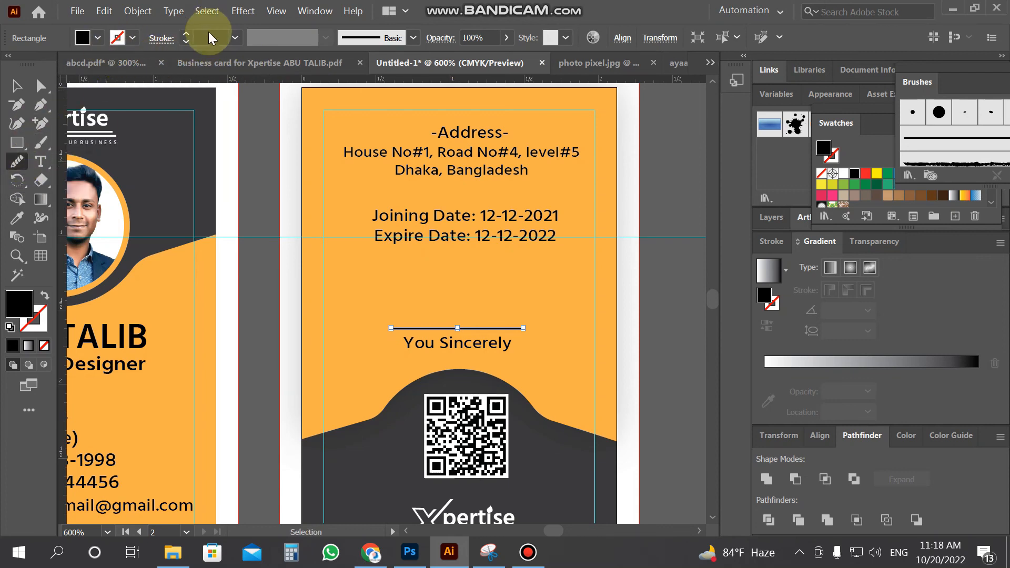
{"action": "left_click", "coordinate": [99, 44]}
{"action": "left_click", "coordinate": [44, 64]}
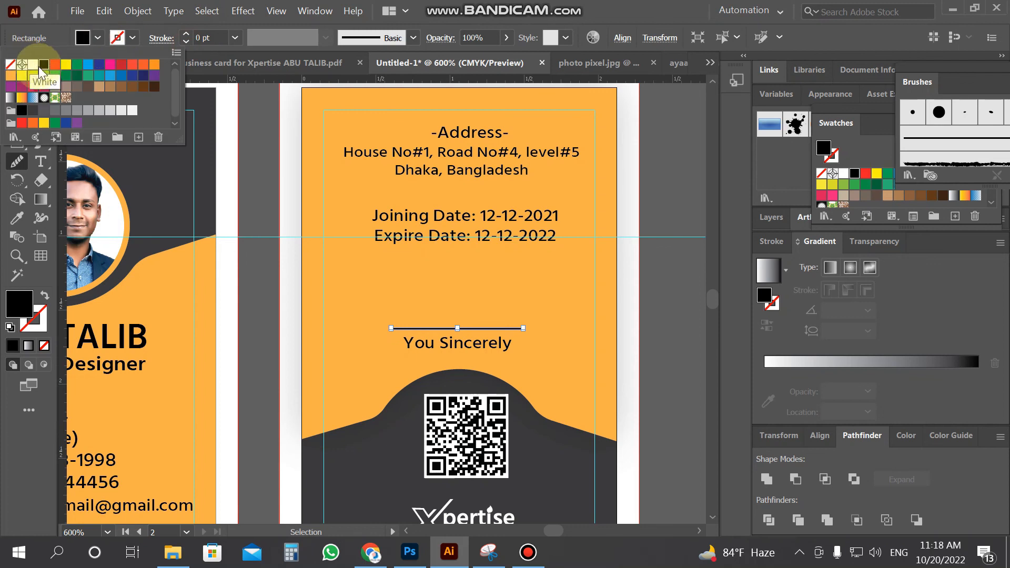
{"action": "left_click", "coordinate": [426, 317]}
{"action": "mouse_move", "coordinate": [425, 317]}
{"action": "left_mouse_down"}
{"action": "mouse_move", "coordinate": [473, 291]}
{"action": "mouse_move", "coordinate": [451, 291]}
{"action": "mouse_move", "coordinate": [445, 319]}
{"action": "mouse_move", "coordinate": [497, 311]}
{"action": "mouse_move", "coordinate": [459, 315]}
{"action": "mouse_move", "coordinate": [437, 301]}
{"action": "mouse_move", "coordinate": [447, 321]}
{"action": "left_mouse_up"}
{"action": "left_click", "coordinate": [21, 89]}
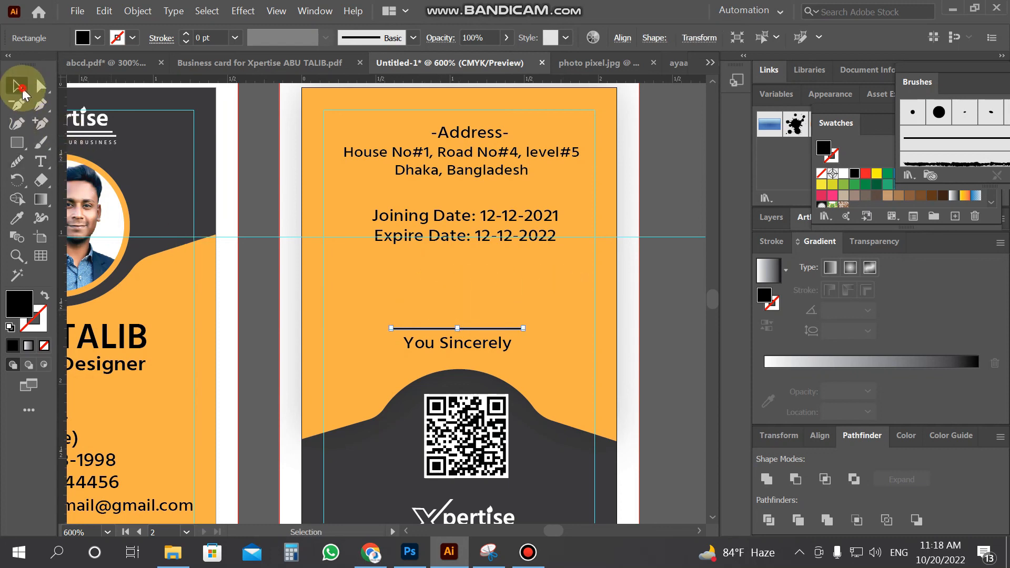
{"action": "left_click", "coordinate": [23, 161]}
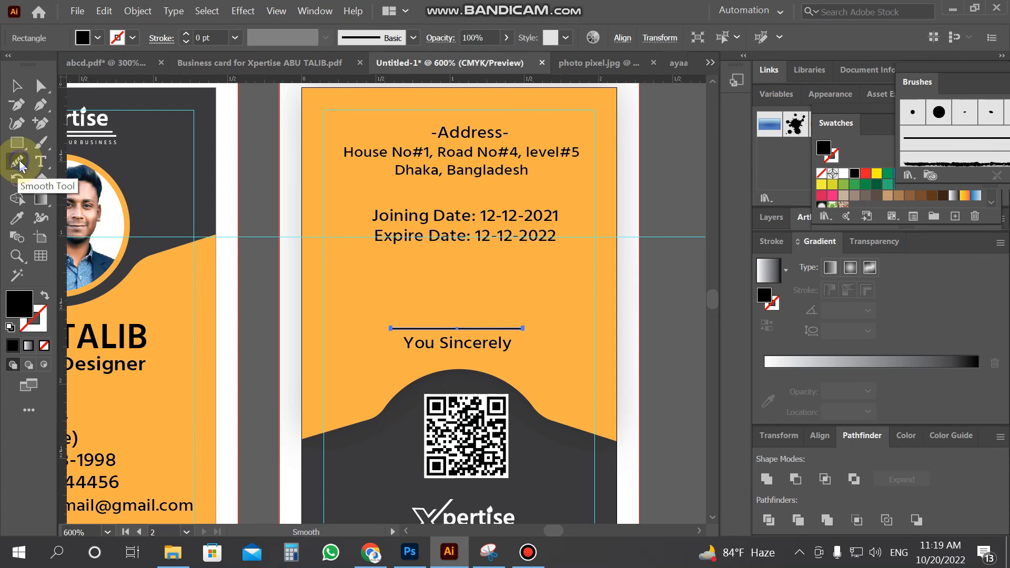
{"action": "key", "text": "minus"}
Draw a curvy signature path with the Pen tool above the signature line
{"action": "left_click", "coordinate": [457, 316]}
{"action": "left_click_drag", "start_coordinate": [436, 310], "coordinate": [470, 315]}
{"action": "left_click", "coordinate": [454, 294]}
{"action": "left_click", "coordinate": [450, 297]}
{"action": "left_click", "coordinate": [456, 308]}
{"action": "left_click", "coordinate": [470, 306]}
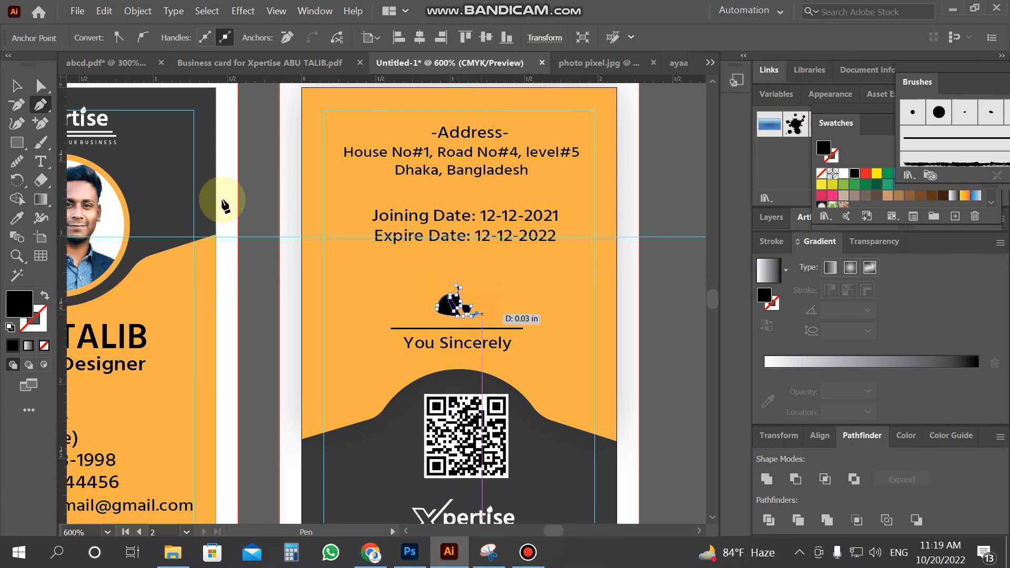
{"action": "left_click", "coordinate": [16, 86]}
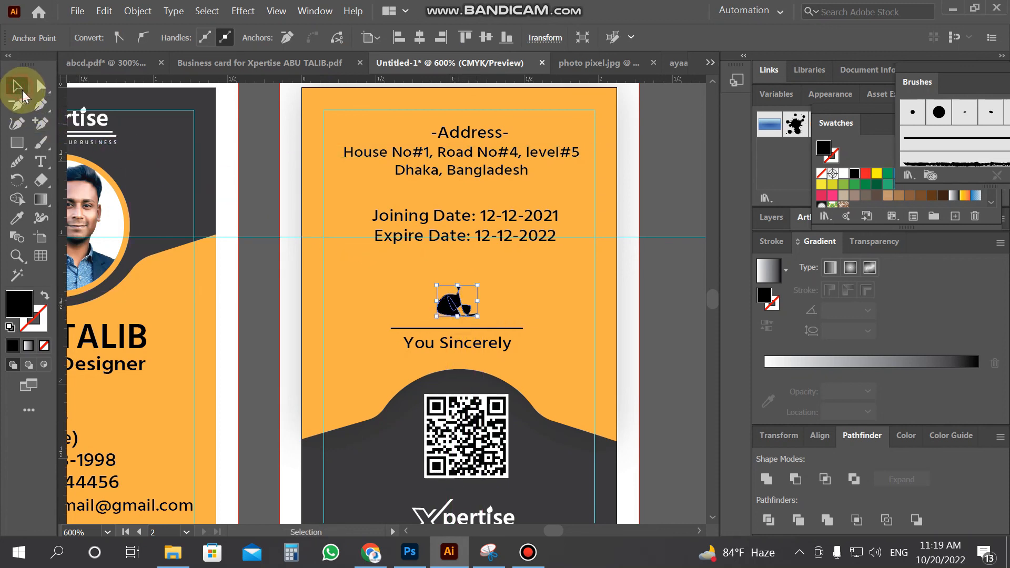
Give the signature no fill and a 0.5 pt stroke
{"action": "left_click", "coordinate": [661, 311]}
{"action": "left_click", "coordinate": [455, 302]}
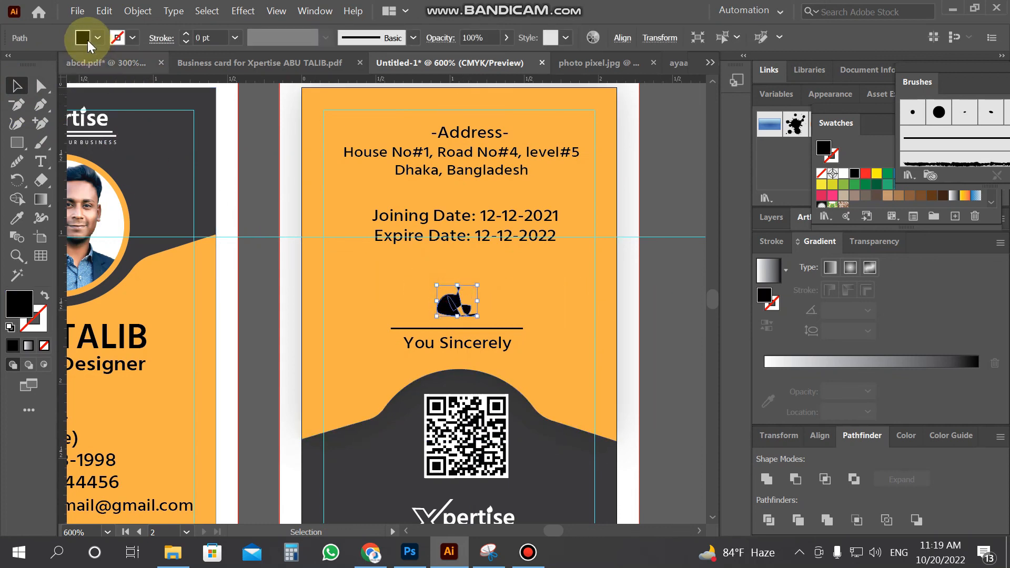
{"action": "left_click", "coordinate": [186, 35]}
{"action": "left_click", "coordinate": [186, 35]}
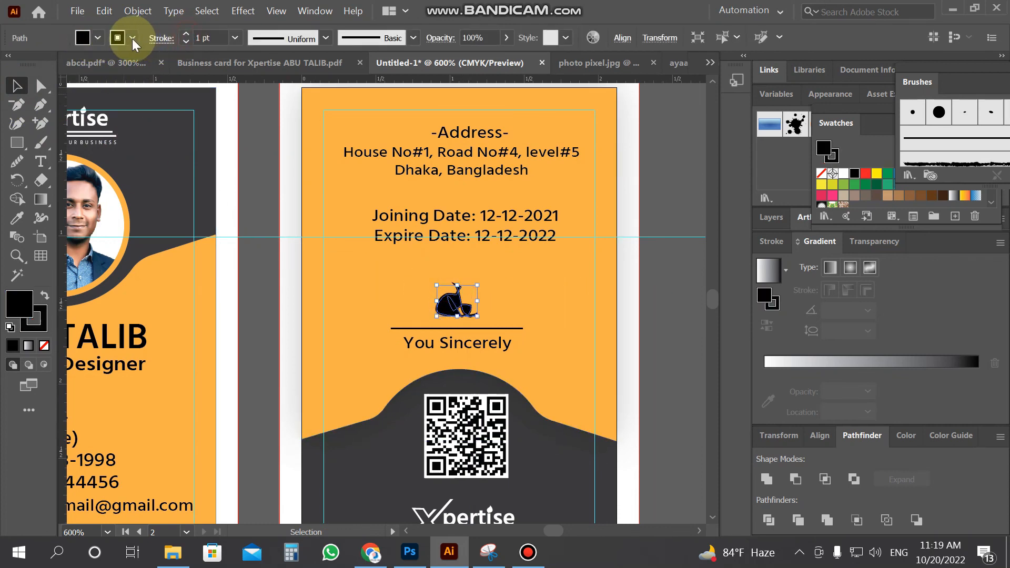
{"action": "left_click", "coordinate": [119, 38]}
{"action": "left_click", "coordinate": [11, 67]}
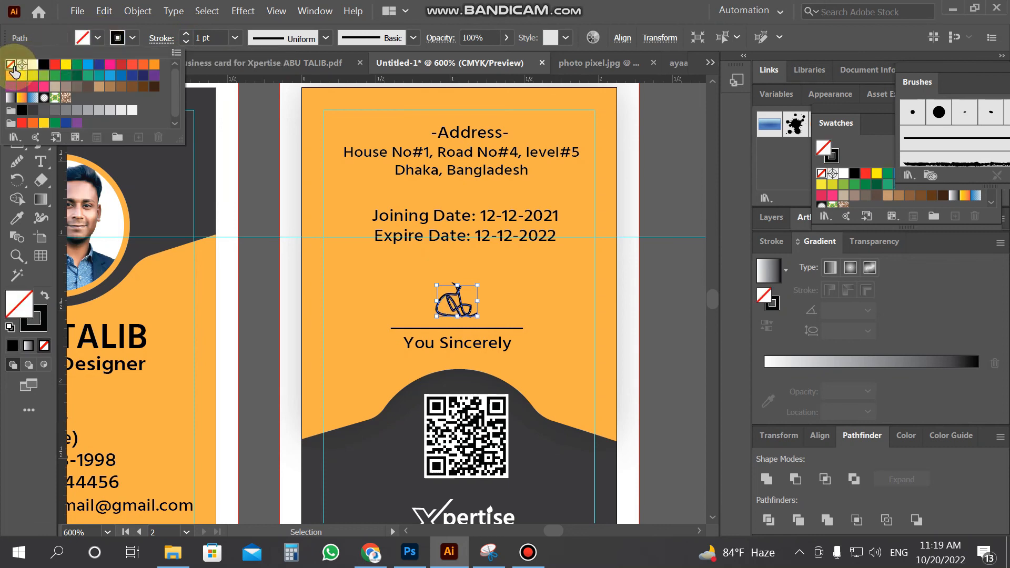
{"action": "left_click", "coordinate": [186, 41]}
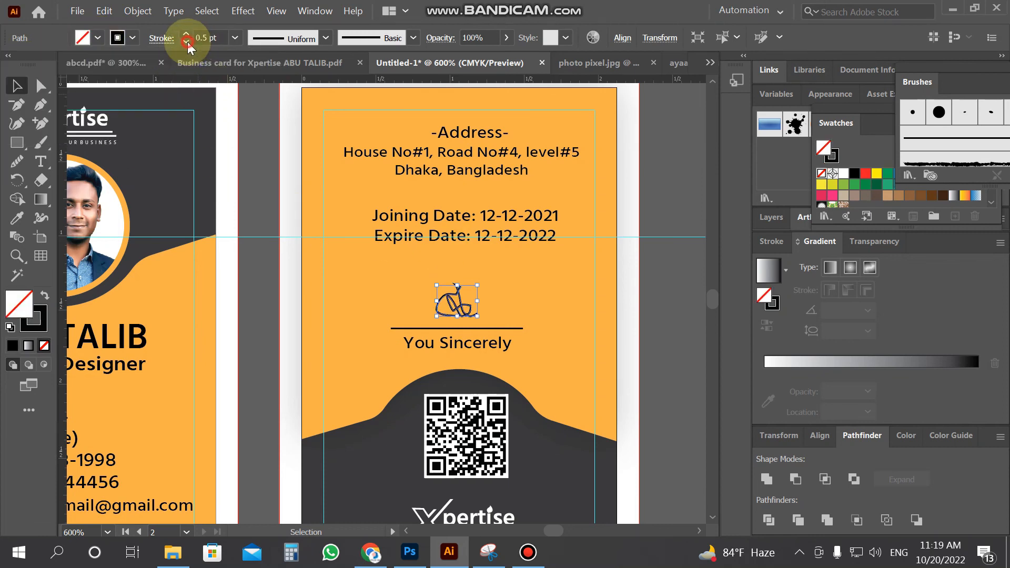
{"action": "left_click", "coordinate": [187, 42]}
{"action": "left_click", "coordinate": [693, 356]}
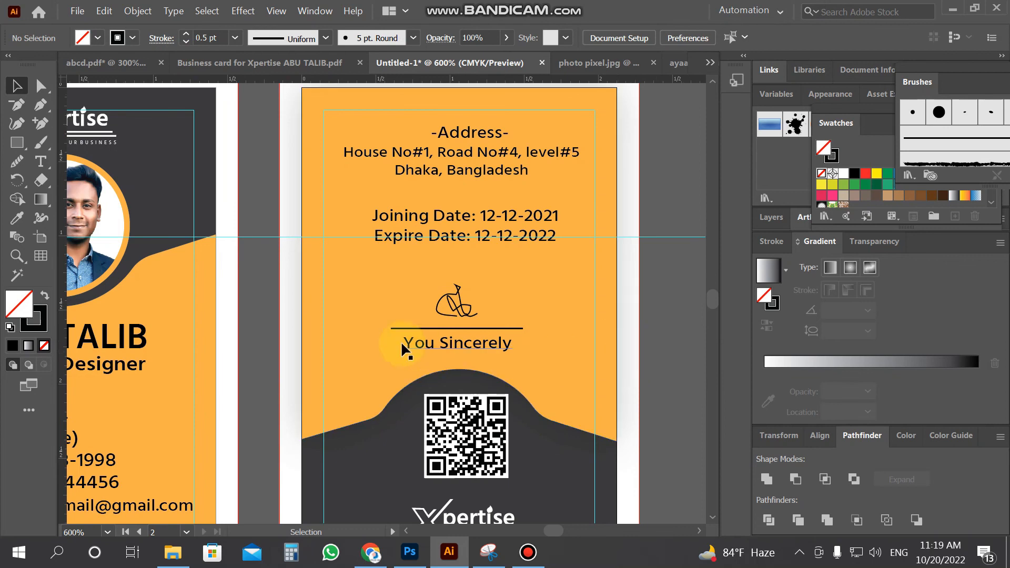
Zoom out to view both cards and marquee-select the front card's artwork
{"action": "key", "text": "z"}
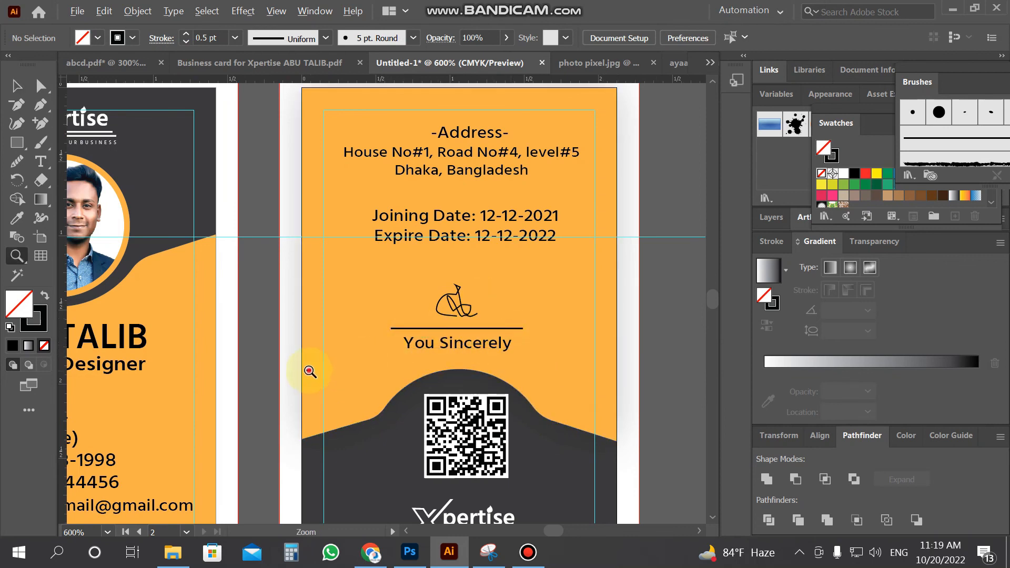
{"action": "left_click", "coordinate": [334, 327], "text": "alt"}
{"action": "left_click", "coordinate": [332, 323], "text": "alt"}
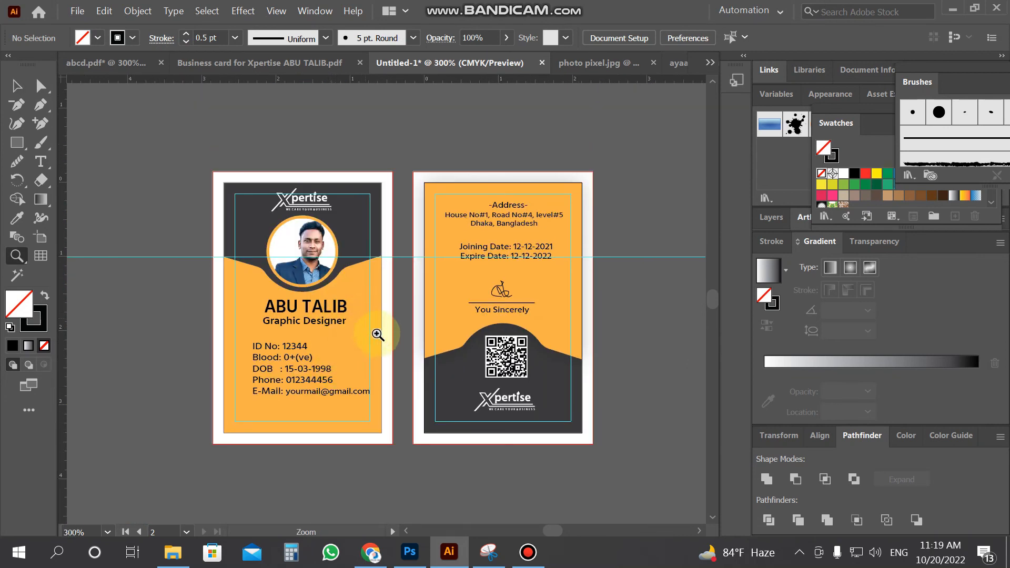
{"action": "scroll", "coordinate": [382, 339], "scroll_direction": "down", "scroll_amount": 2}
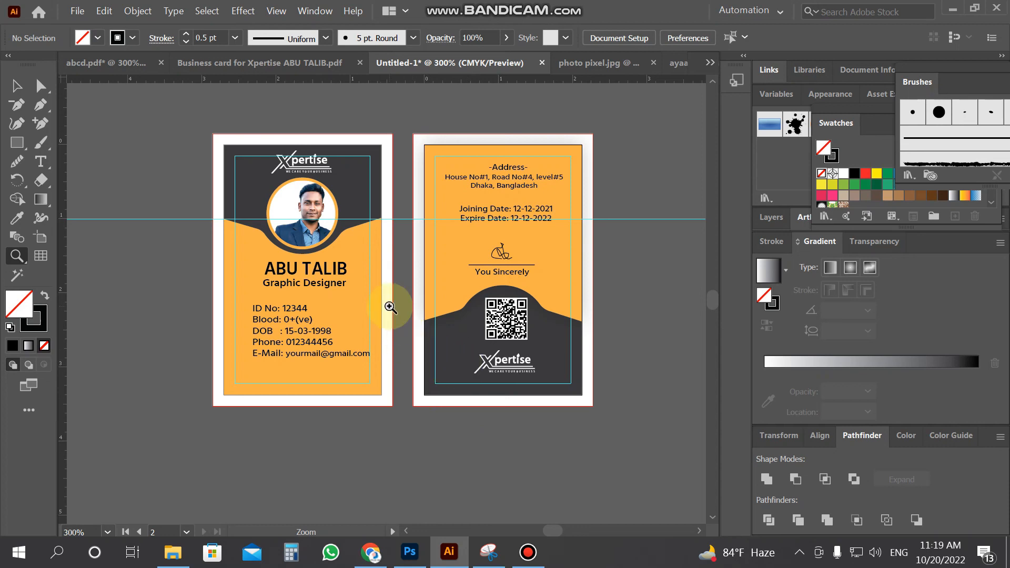
{"action": "left_click", "coordinate": [16, 85]}
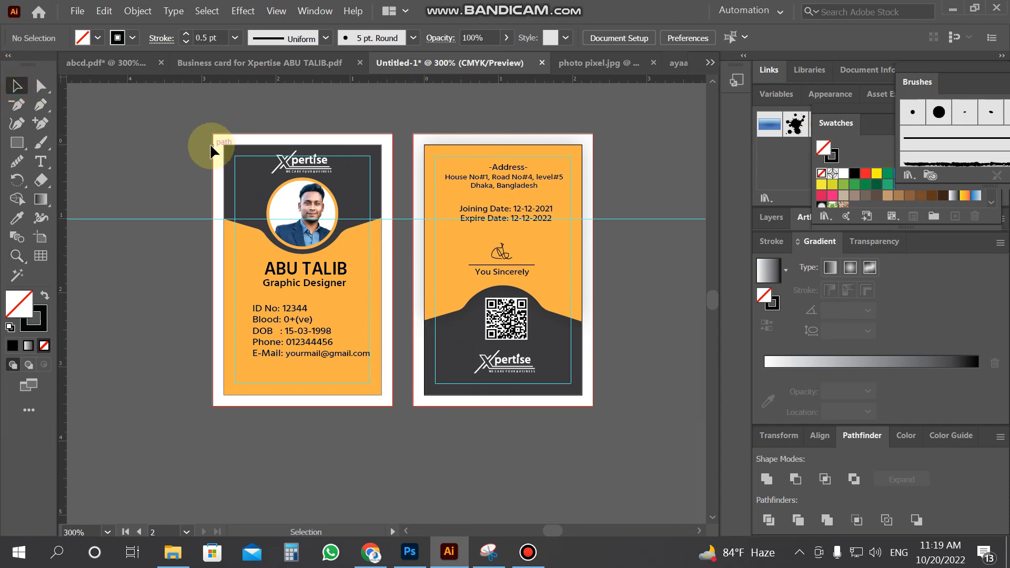
{"action": "left_click_drag", "start_coordinate": [190, 133], "coordinate": [413, 443]}
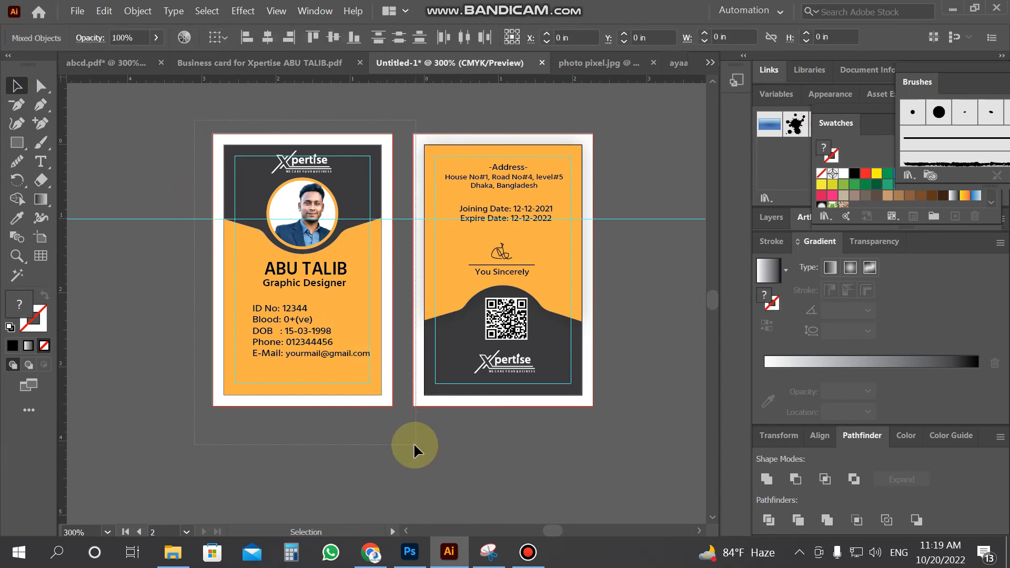
{"action": "left_click", "coordinate": [452, 454]}
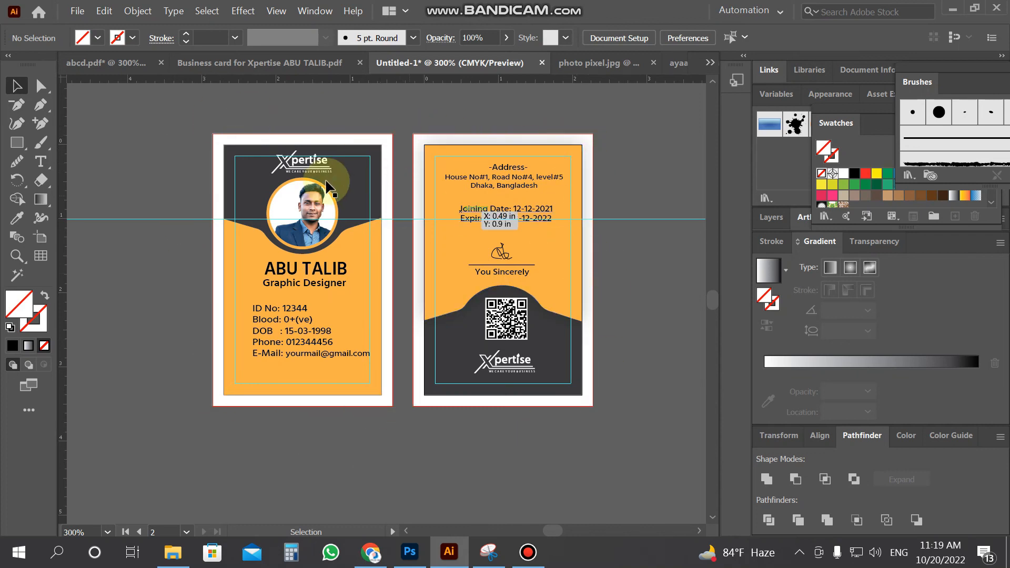
{"action": "left_click_drag", "start_coordinate": [239, 271], "coordinate": [357, 292]}
{"action": "left_click_drag", "start_coordinate": [310, 261], "coordinate": [312, 265]}
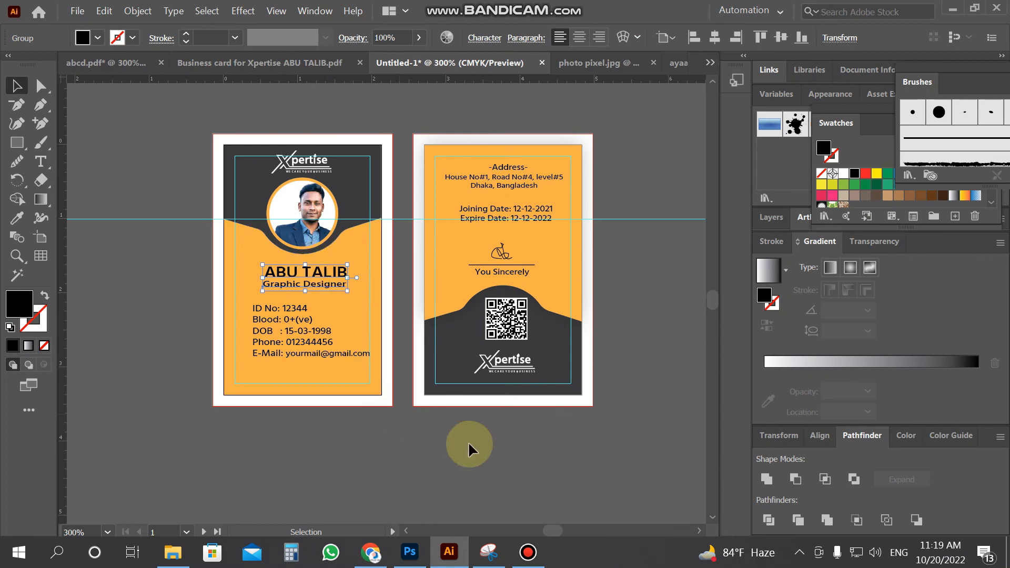
{"action": "left_click", "coordinate": [494, 441]}
{"action": "left_click", "coordinate": [316, 353]}
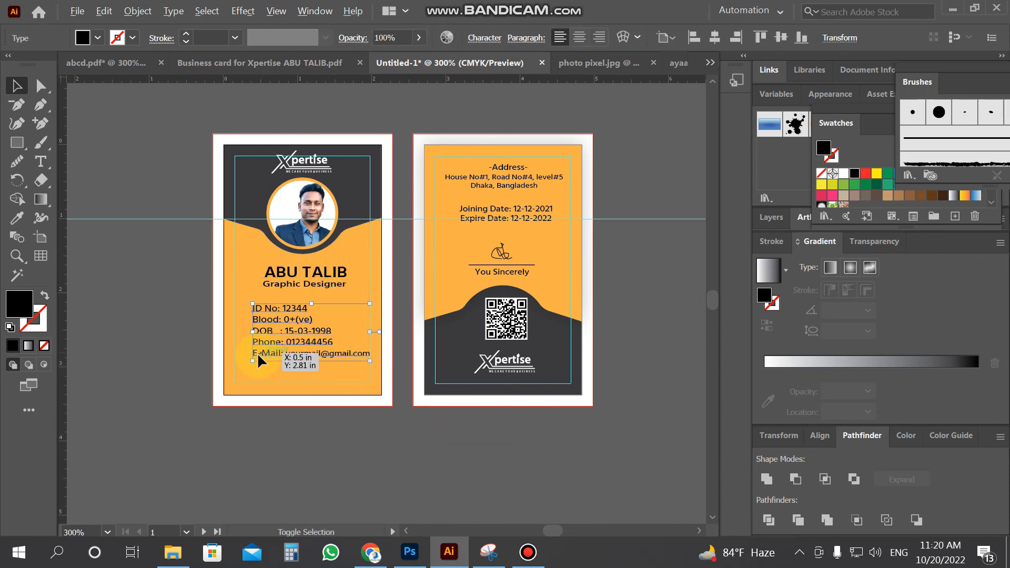
{"action": "left_click_drag", "start_coordinate": [252, 361], "coordinate": [249, 362]}
{"action": "key", "text": "Down"}
{"action": "key", "text": "Down"}
{"action": "left_click", "coordinate": [301, 284]}
{"action": "left_click_drag", "start_coordinate": [305, 292], "coordinate": [308, 299]}
{"action": "left_click", "coordinate": [398, 466]}
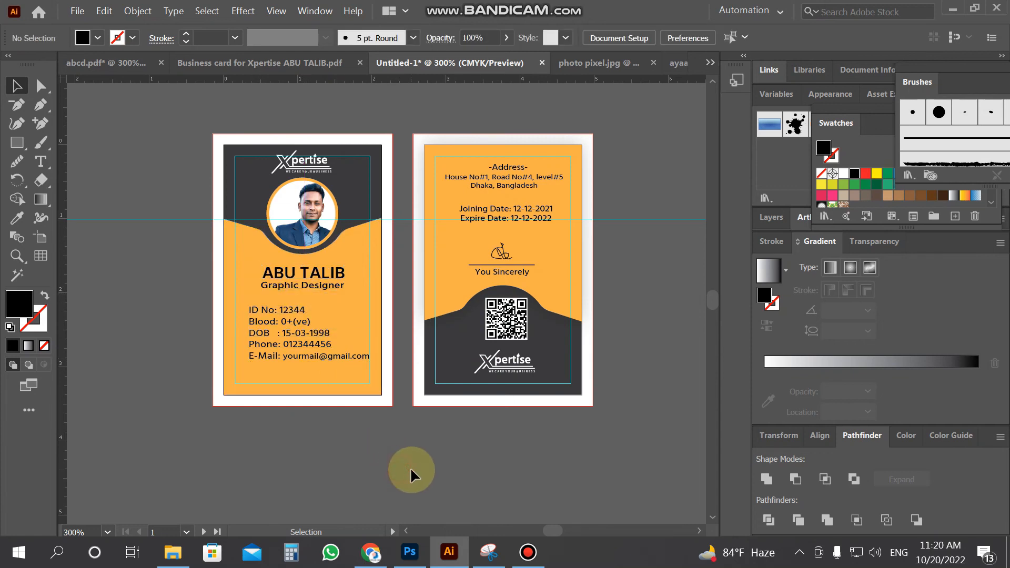
{"action": "scroll", "coordinate": [409, 466], "scroll_direction": "up", "scroll_amount": 3}
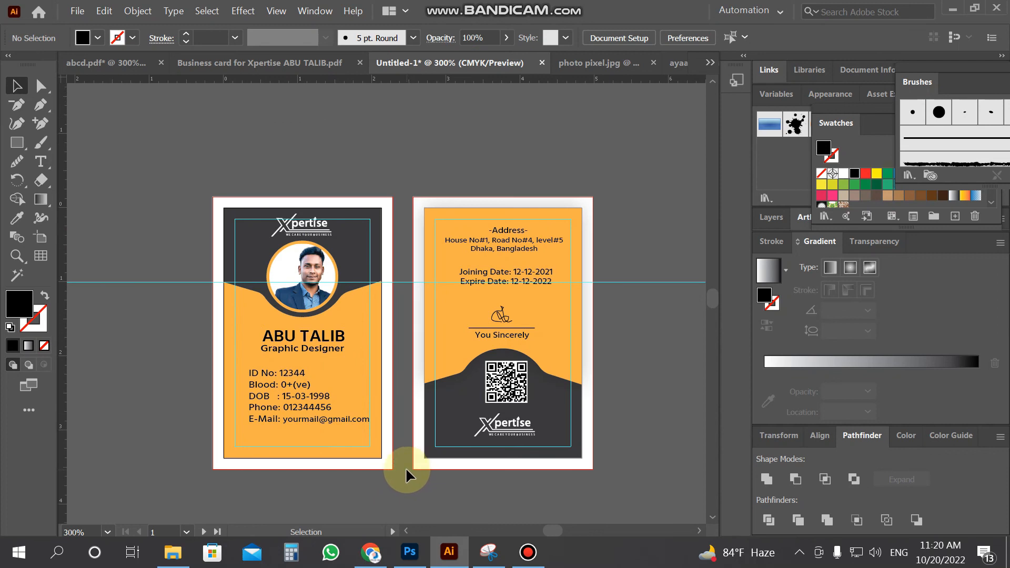
{"action": "scroll", "coordinate": [386, 363], "scroll_direction": "down", "scroll_amount": 2}
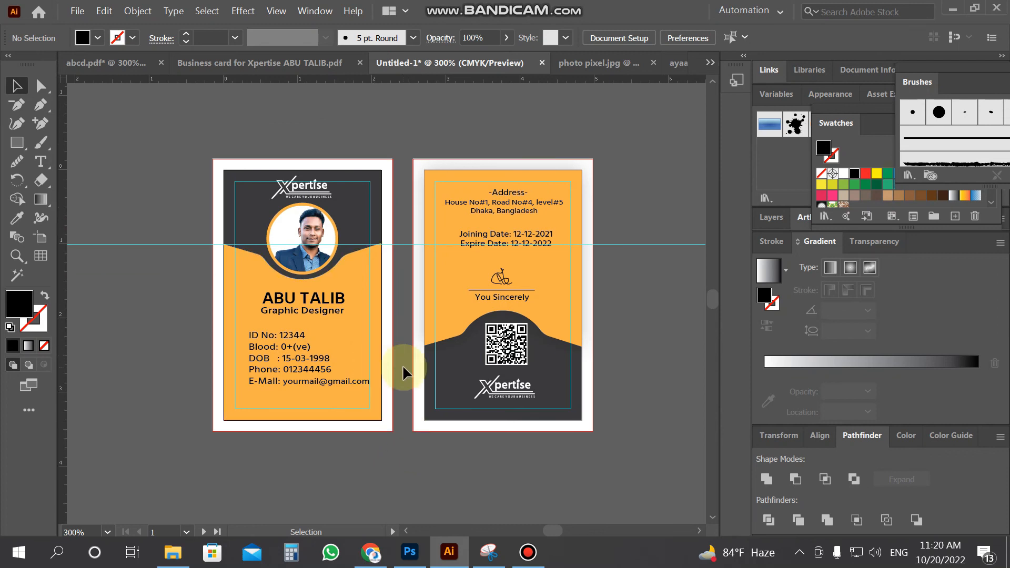